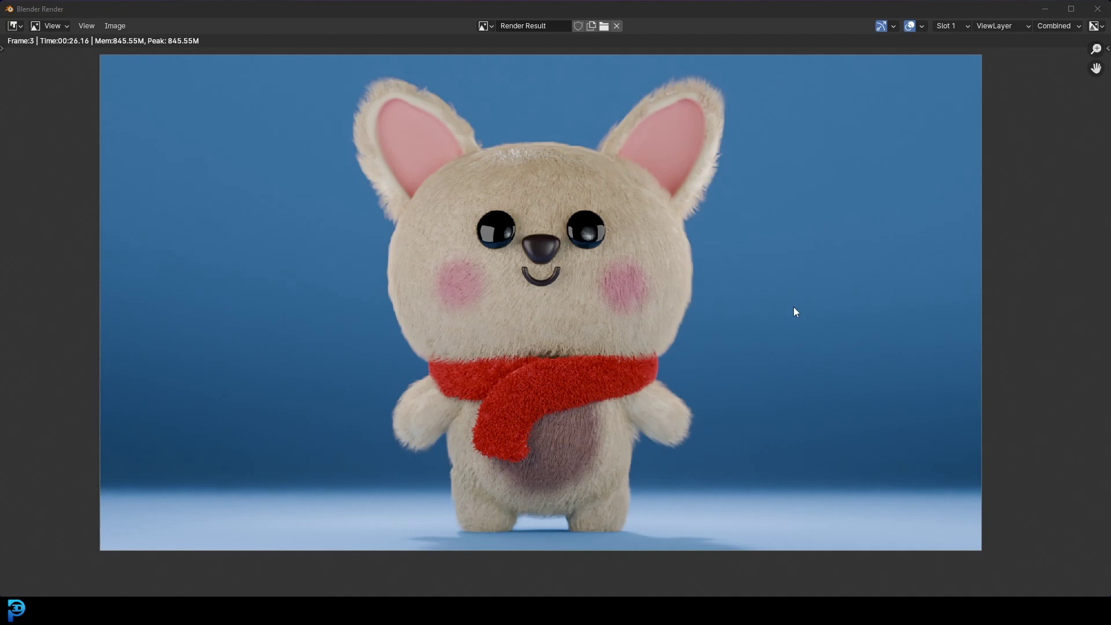
Step: Examine the fur on the face and body in the finished corgi render and return to the CorgieTutorial3 scene
scroll(600, 282, up, 2)
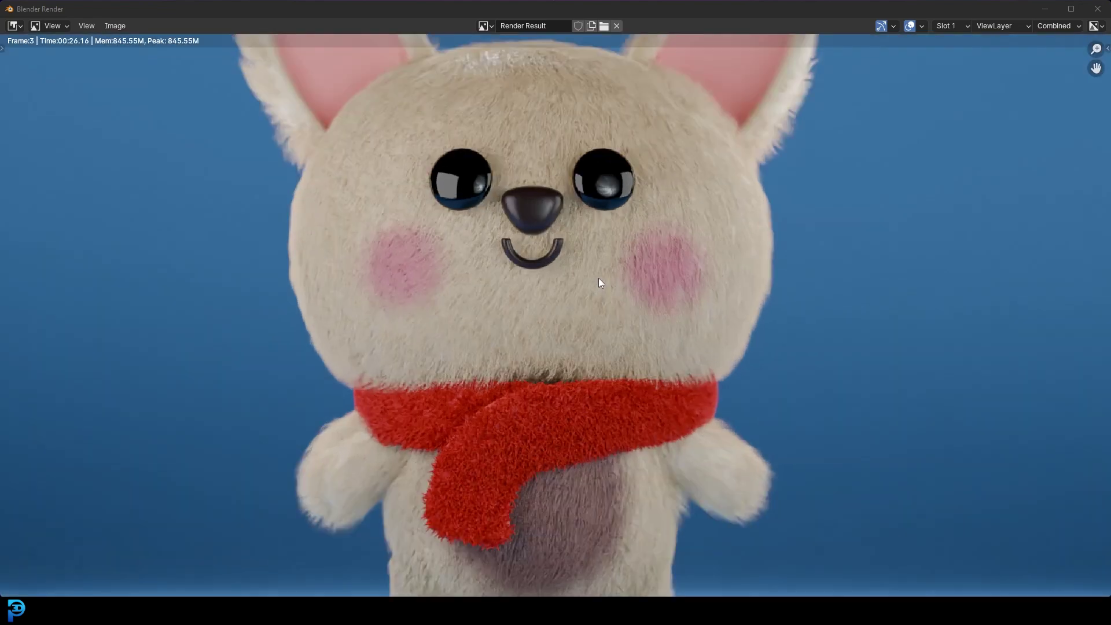
middle_drag(527, 228, 529, 329)
scroll(597, 386, up, 2)
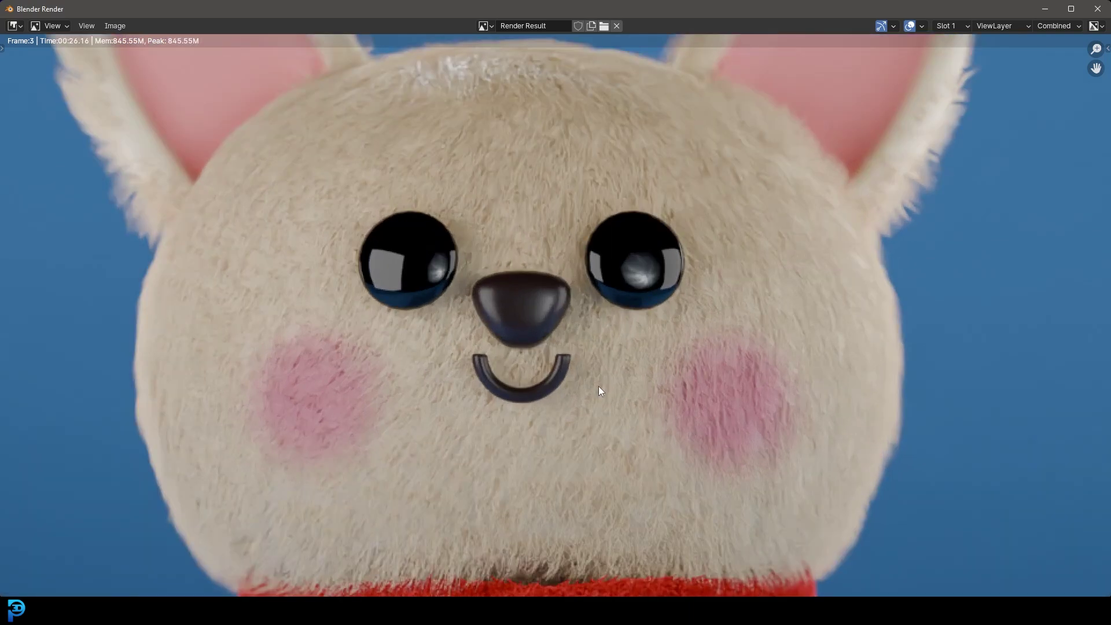
scroll(598, 387, down, 6)
scroll(585, 321, up, 3)
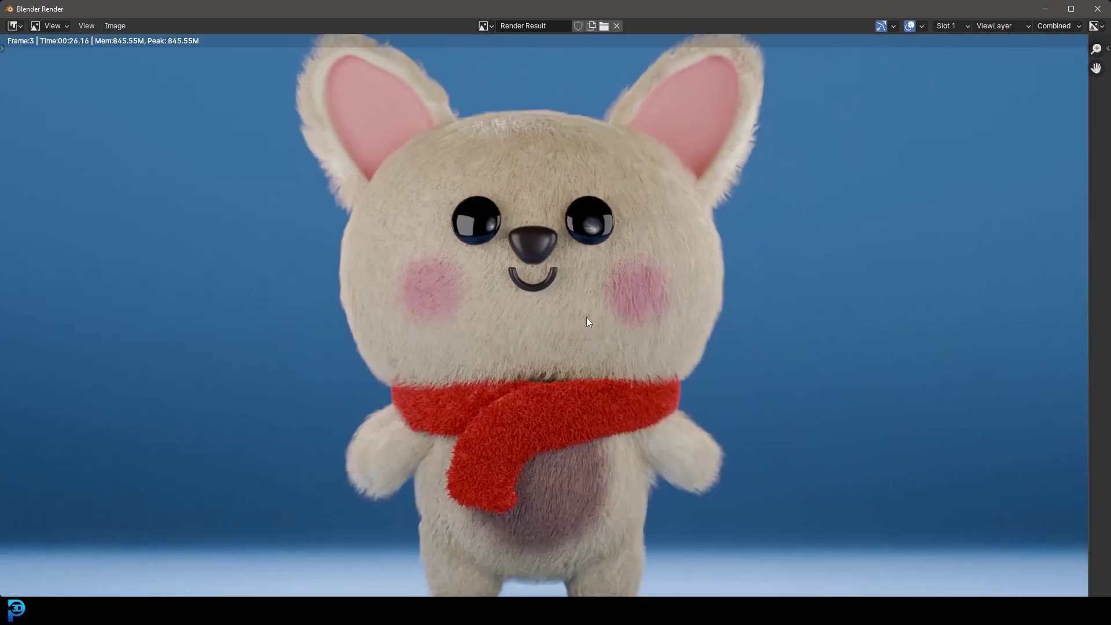
click(1046, 9)
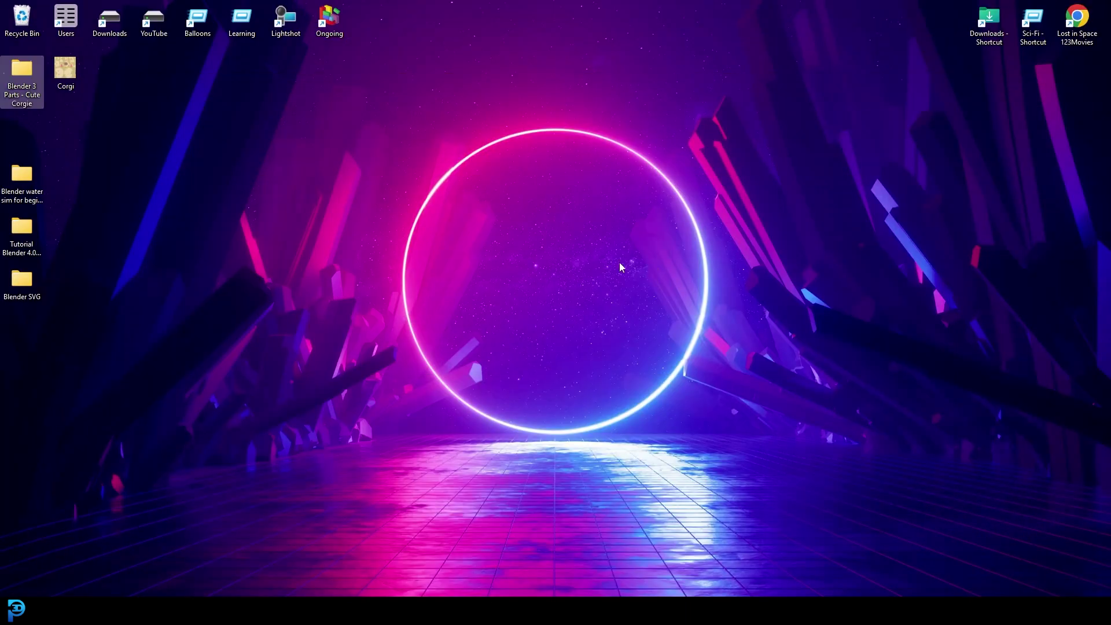
mouse_move(589, 573)
click(508, 550)
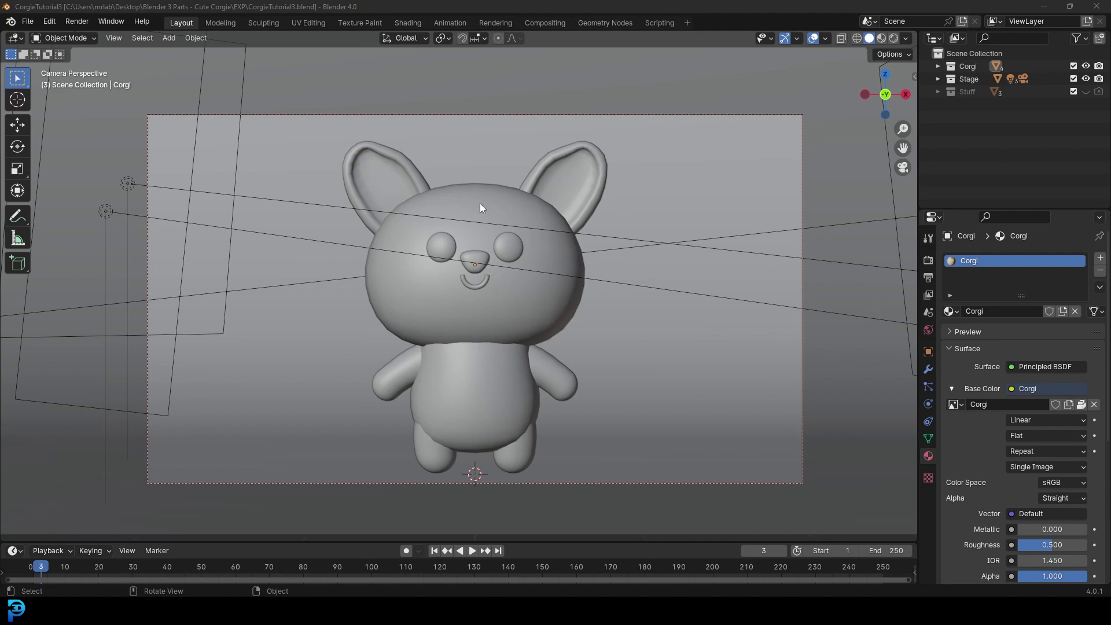
Step: Add a particle system of type Hair to the corgi body
click(526, 201)
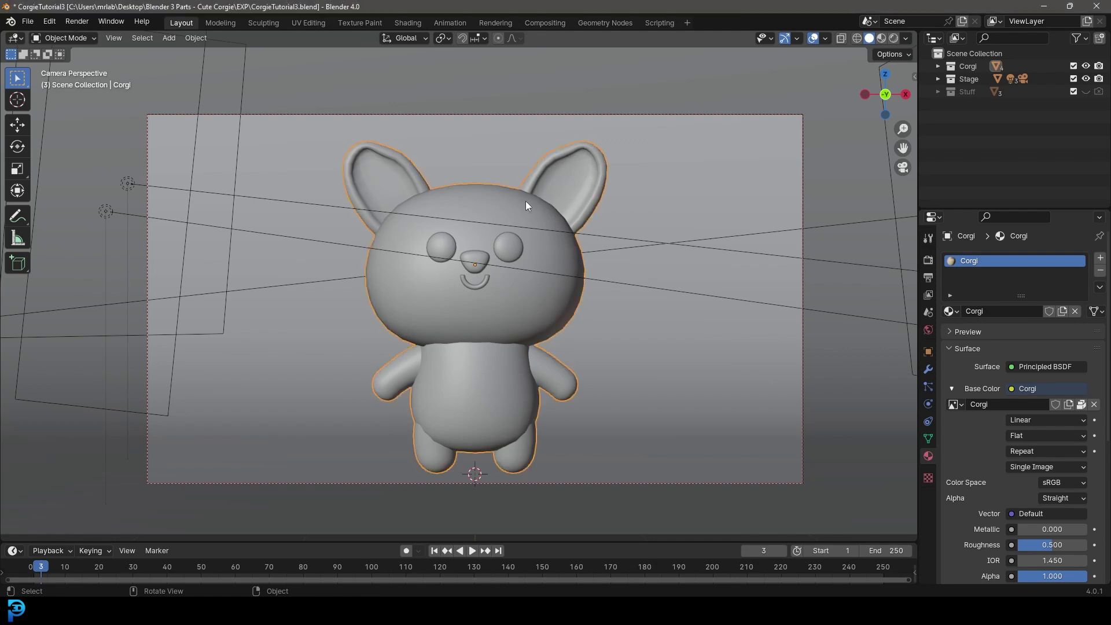
click(928, 386)
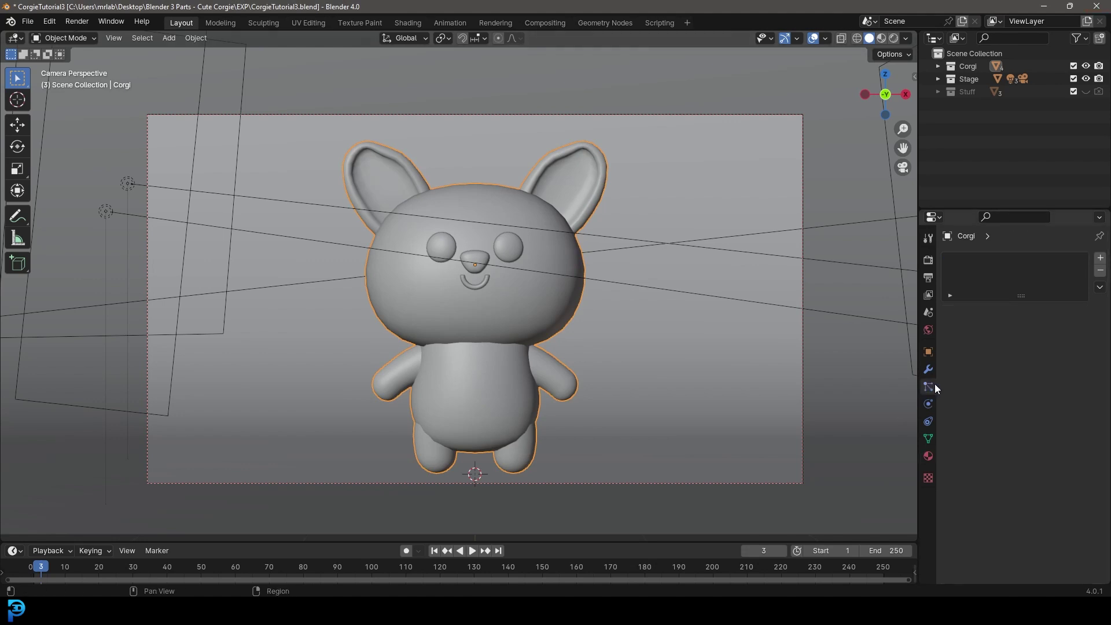
click(1100, 258)
click(1017, 307)
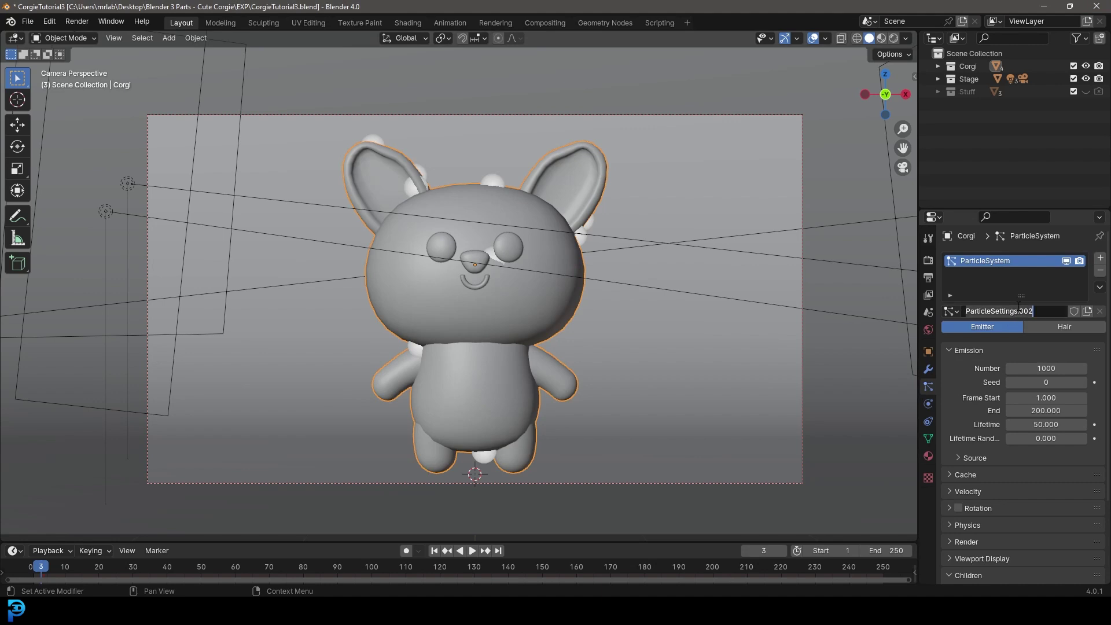
click(1061, 349)
click(1070, 325)
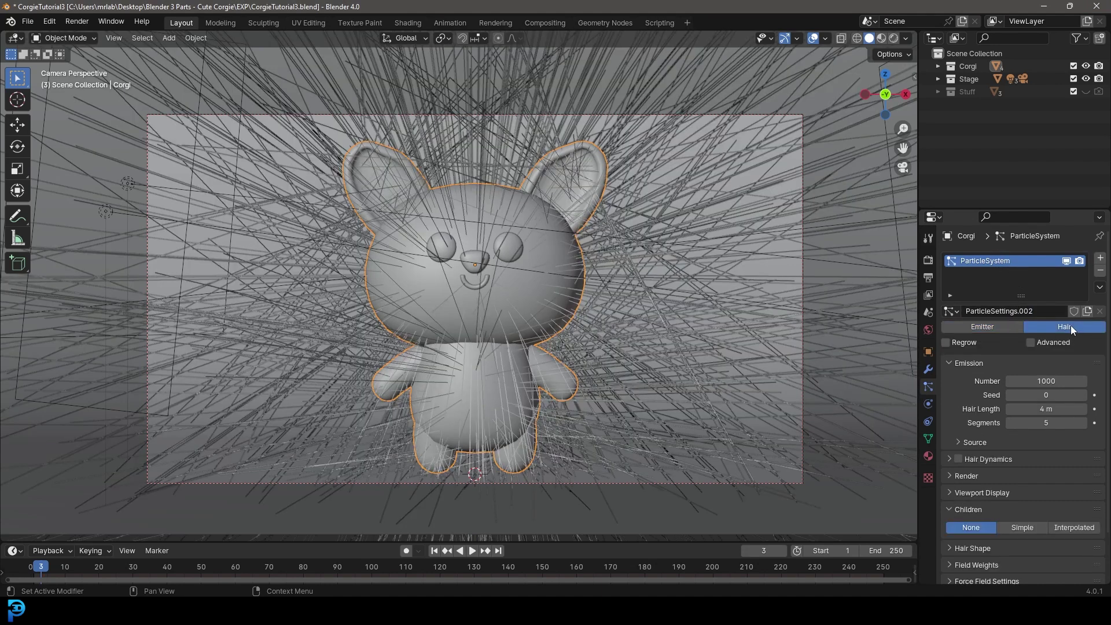
Step: Set the corgi's hair length to 0.09 m and make the hair children Interpolated
drag(1069, 409, 971, 409)
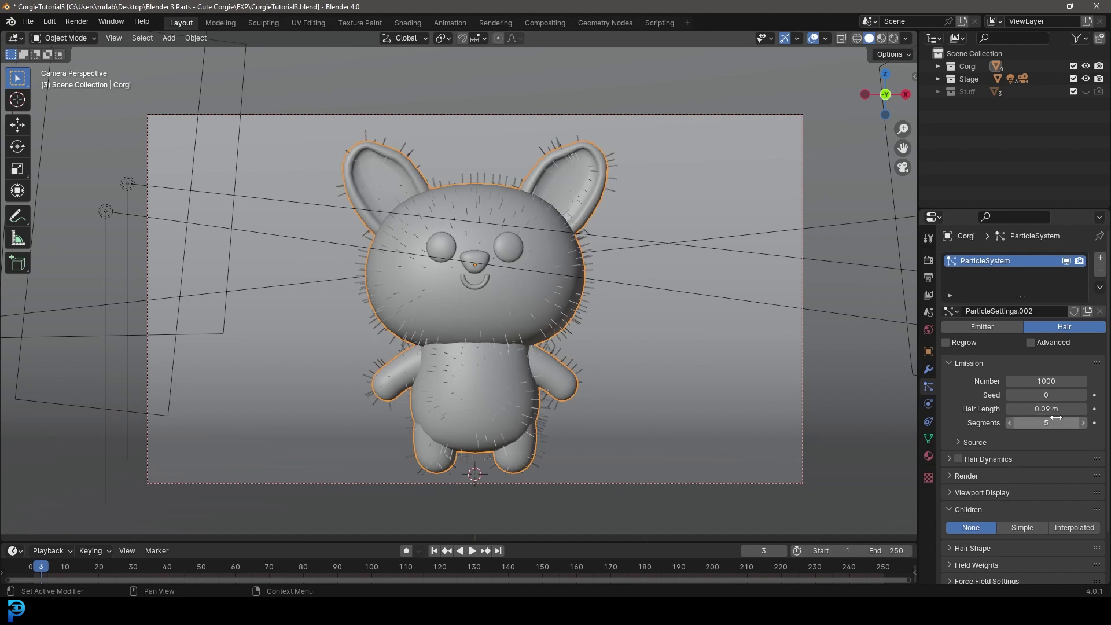
scroll(987, 415, down, 2)
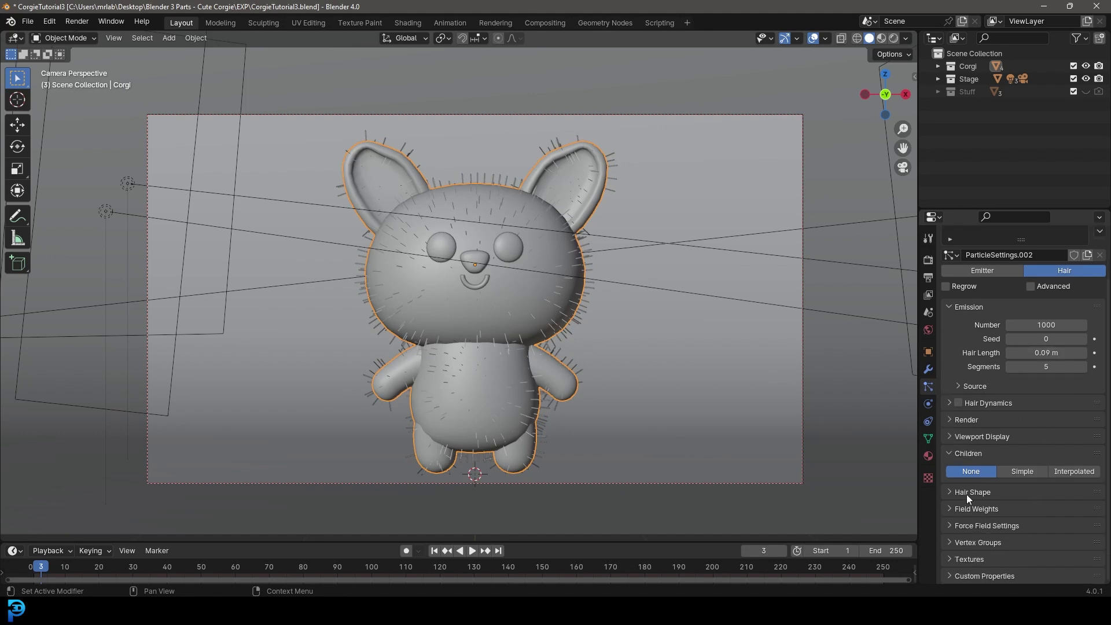
click(1071, 472)
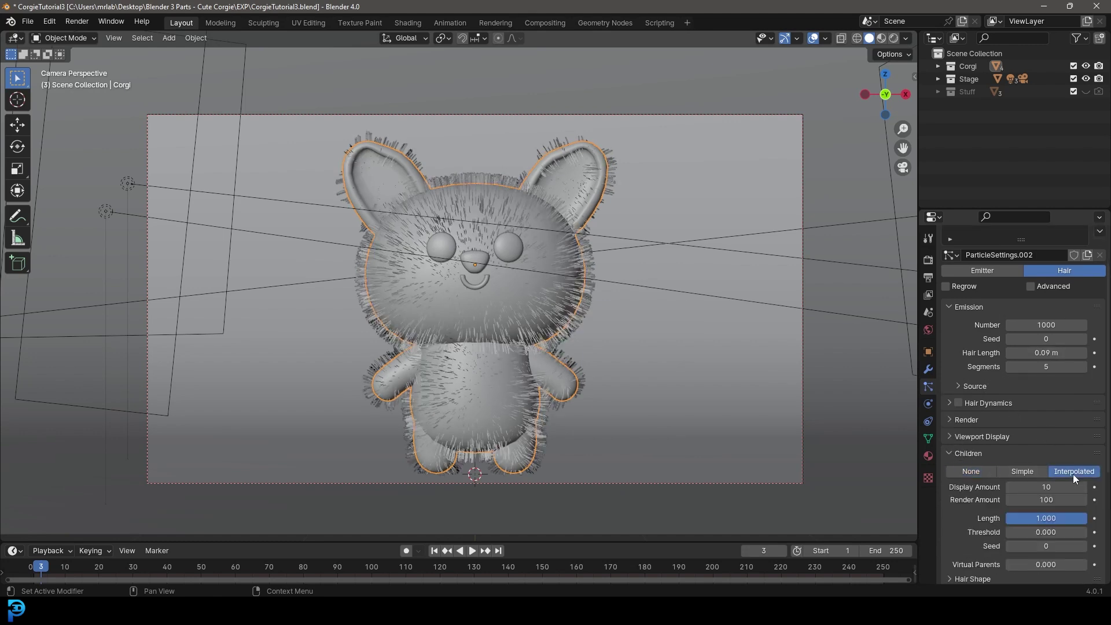
Step: Set the child hair roughness to 0.05 for Uniform and 0.04 for Endpoint
scroll(989, 437, down, 3)
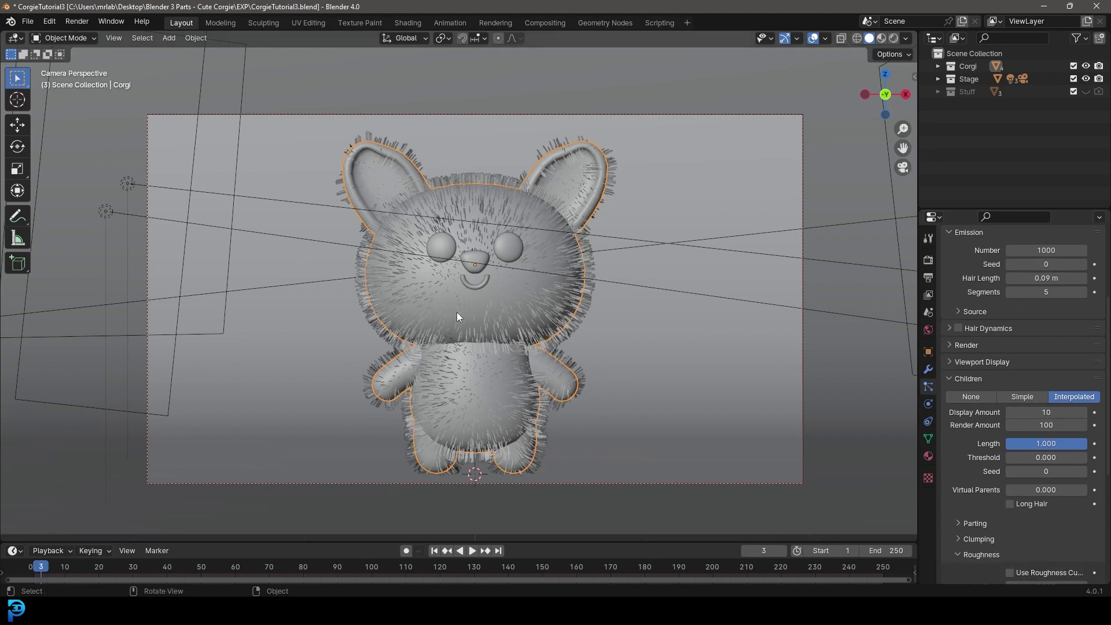
scroll(457, 311, down, 1)
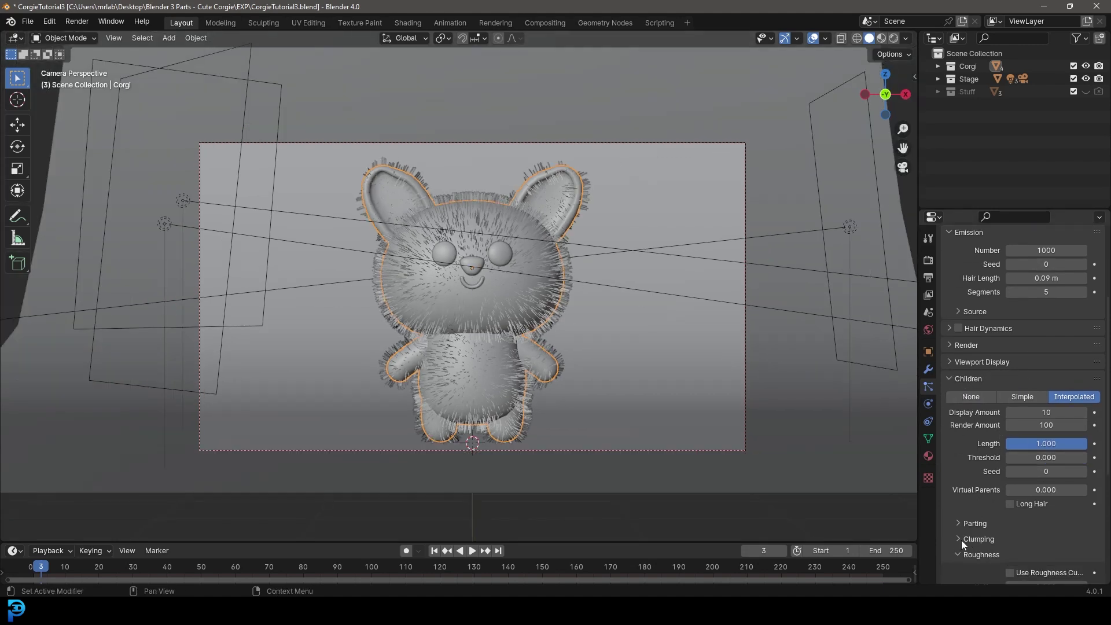
scroll(968, 538, down, 2)
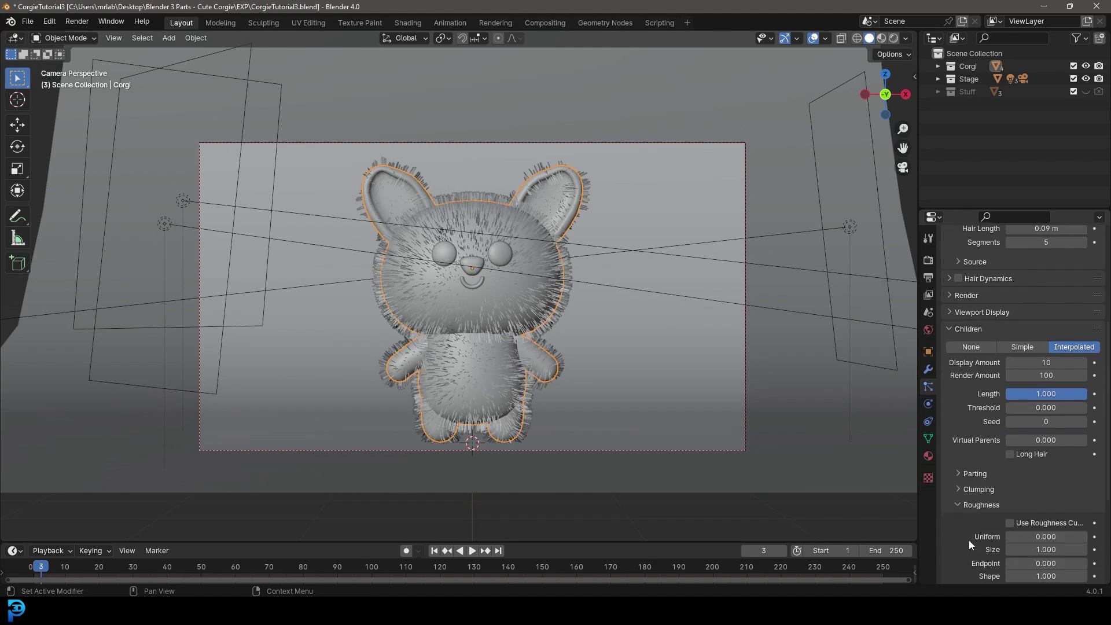
scroll(963, 448, down, 3)
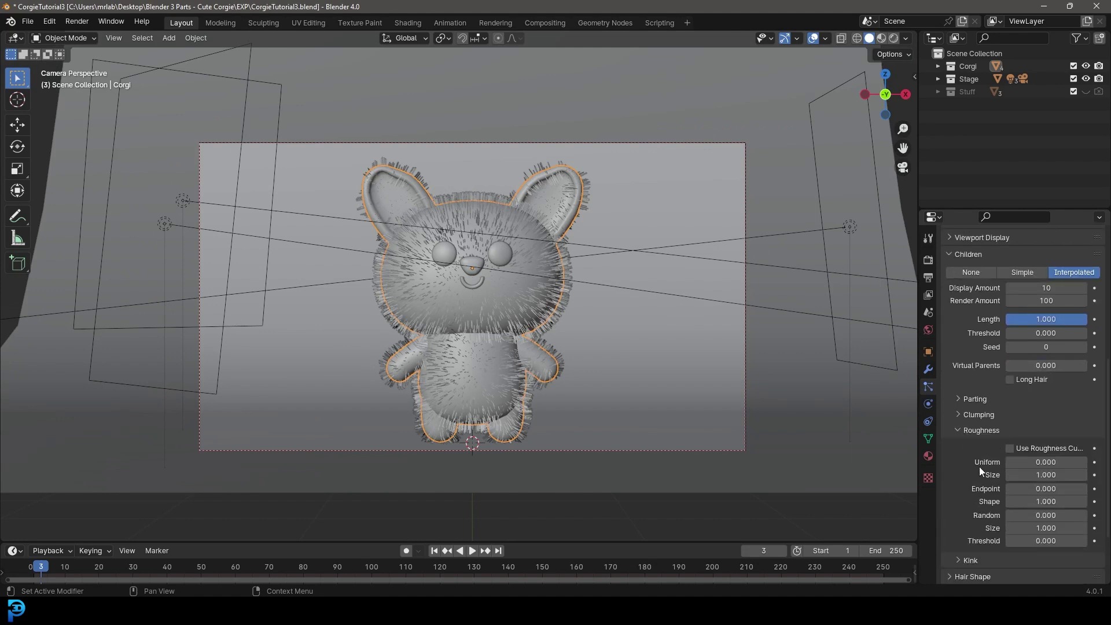
click(1044, 463)
text(.05)
key(Return)
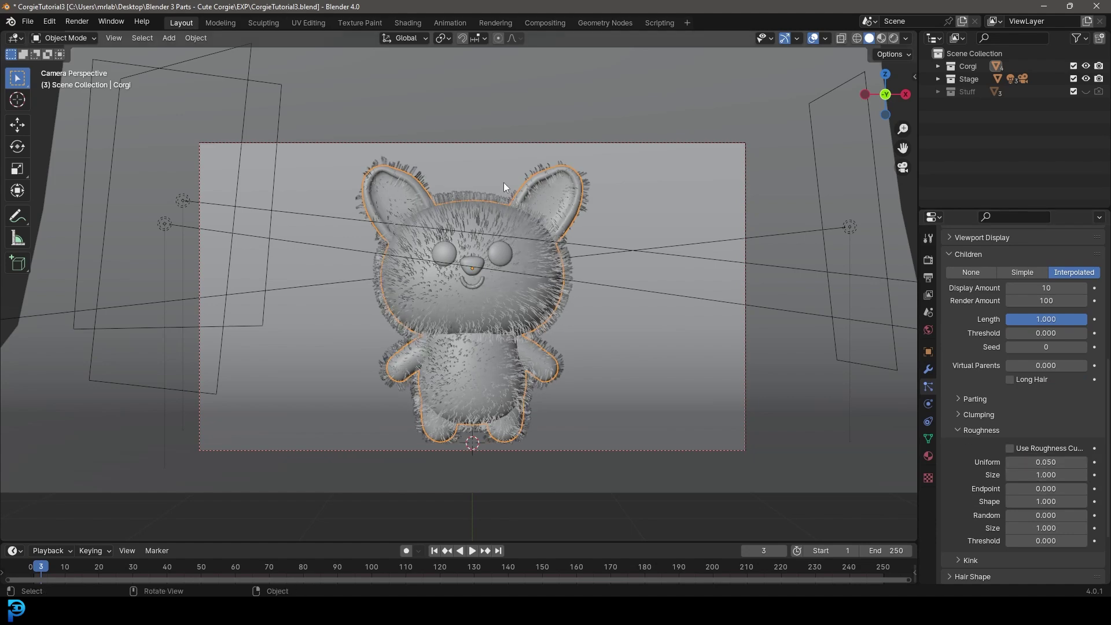
scroll(504, 182, up, 4)
drag(1045, 489, 1067, 488)
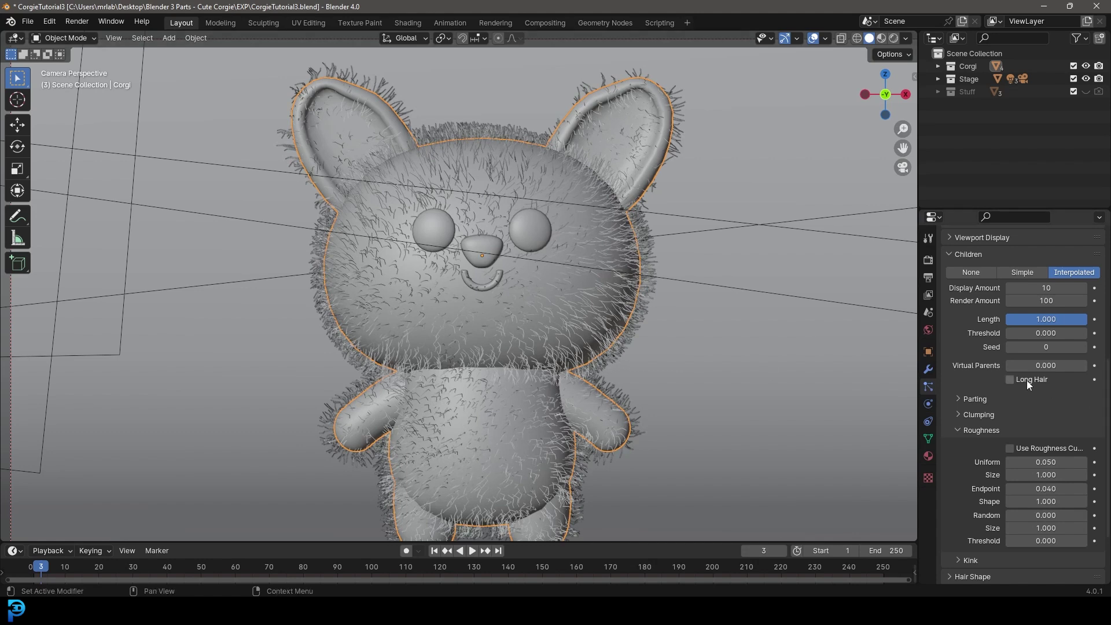
Step: Set the root diameter in the hair shape to 0.3 m and save the file
scroll(998, 350, down, 1)
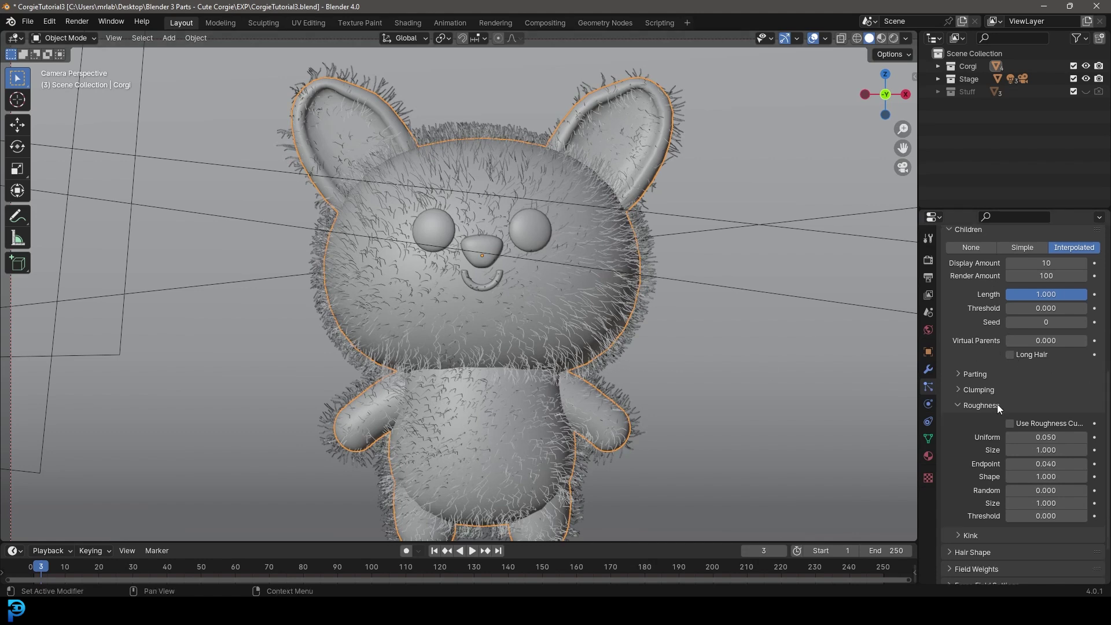
scroll(978, 475, down, 1)
click(954, 527)
scroll(984, 524, down, 4)
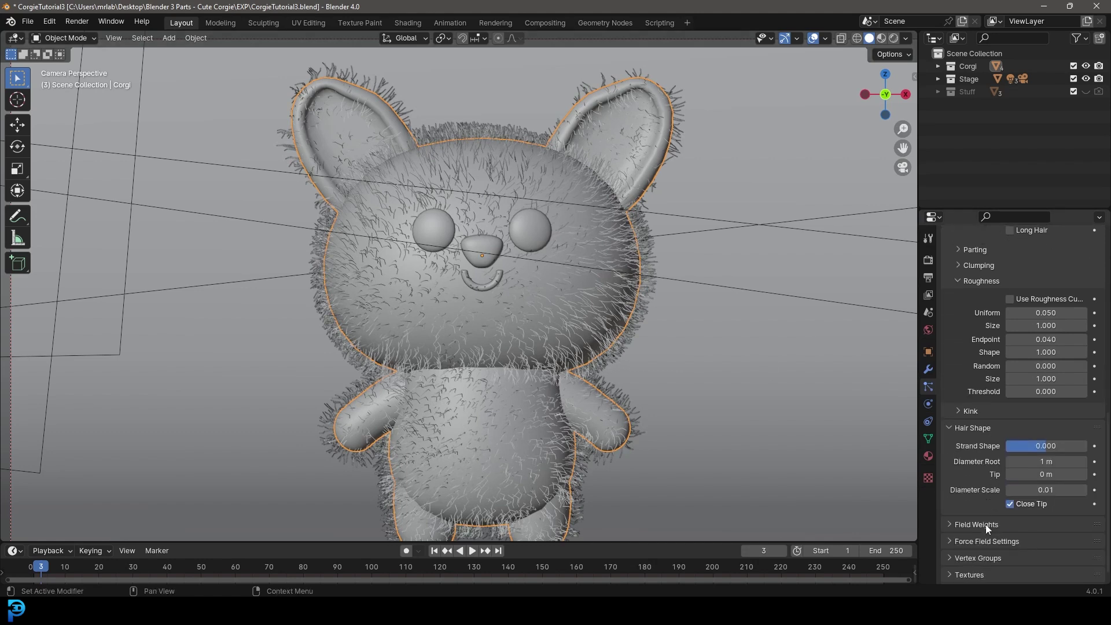
click(1040, 461)
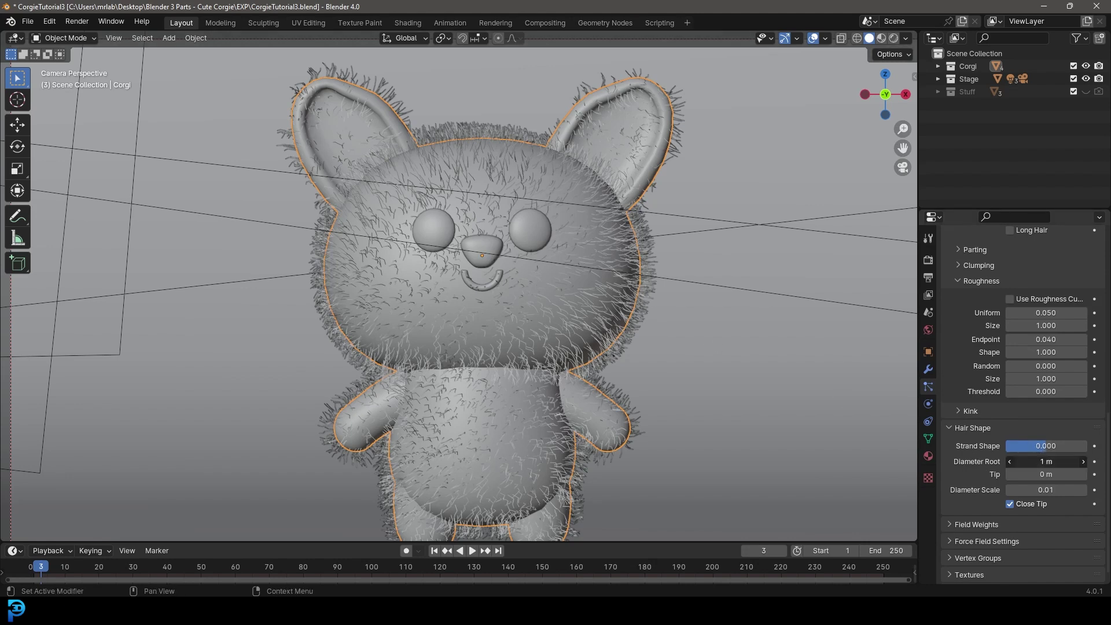
text(.05)
key(Return)
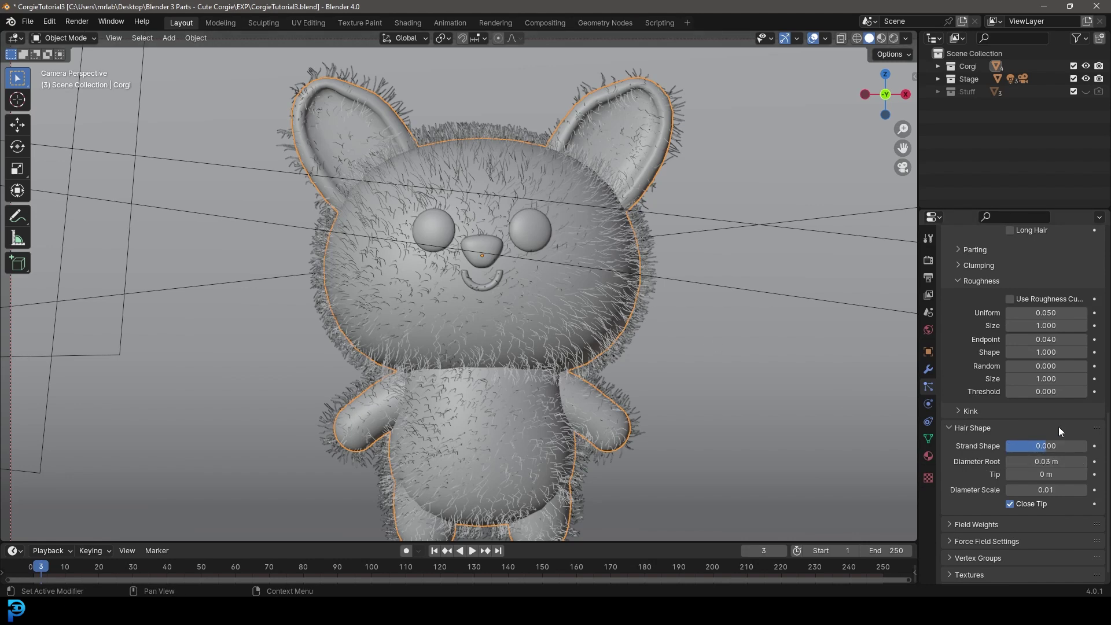
click(1048, 461)
text(.3)
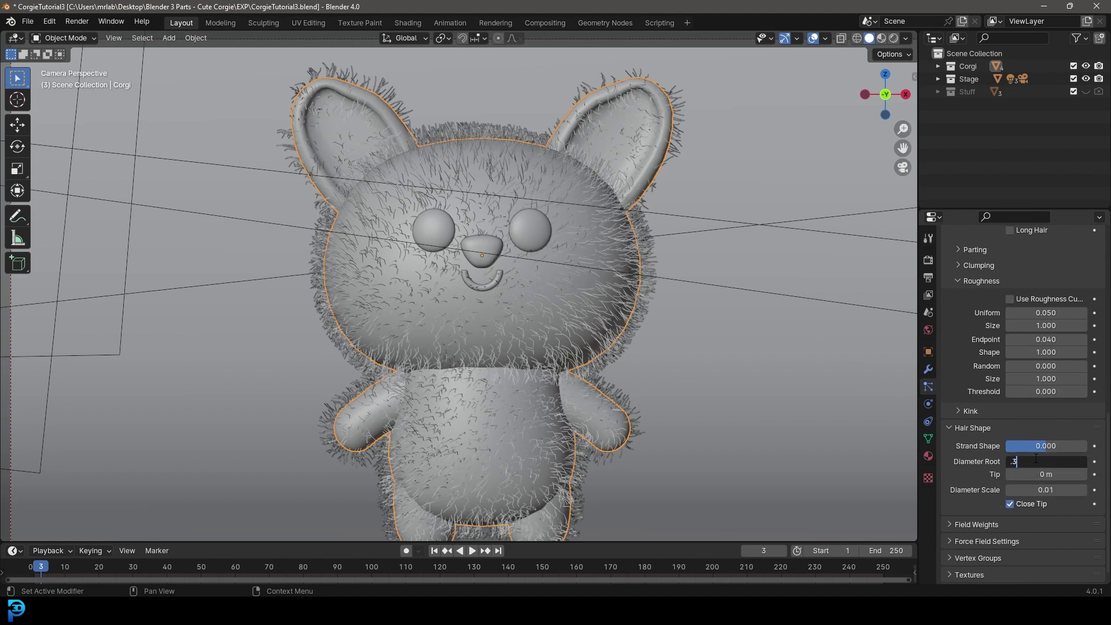
key(Return)
key(ctrl+s)
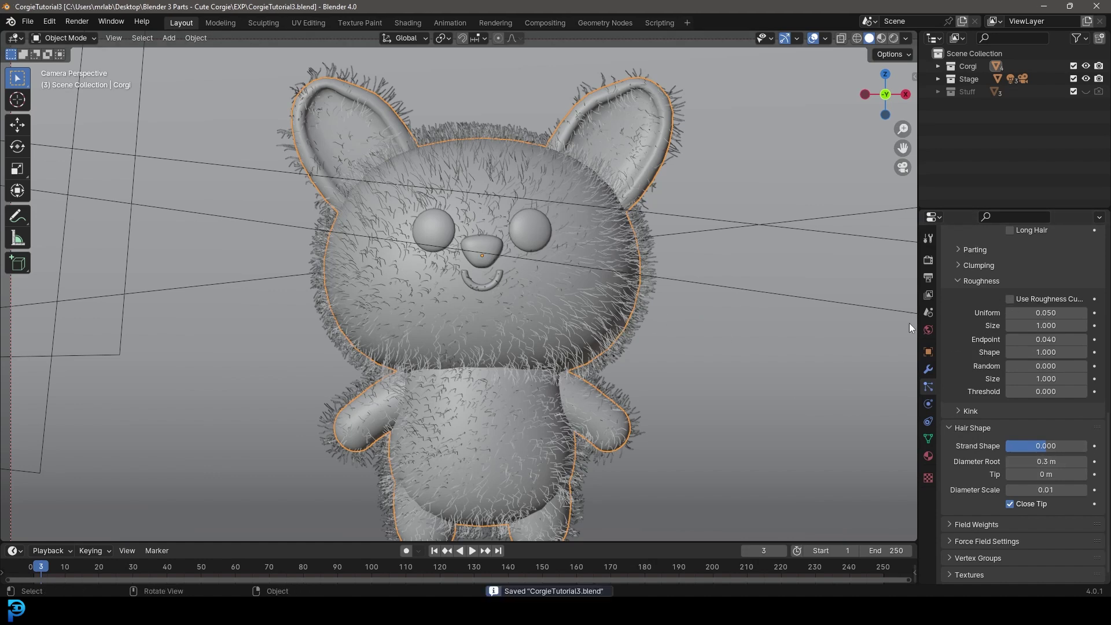
Step: Preview the corgi's fur in Rendered shading through the camera and return to Solid shading
scroll(579, 289, down, 4)
key(z)
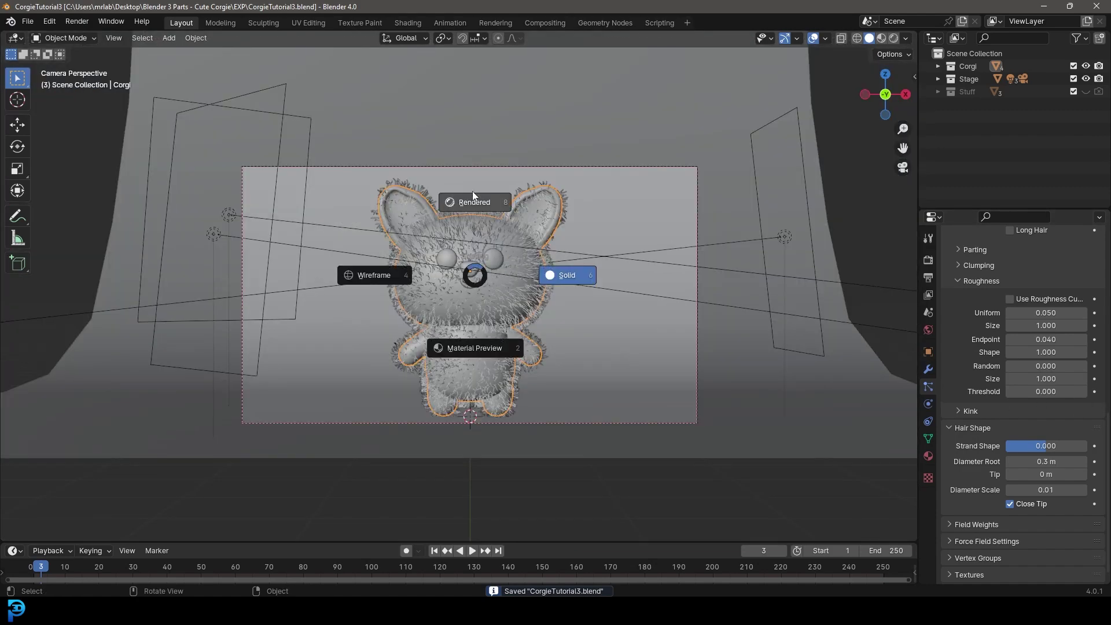
click(473, 199)
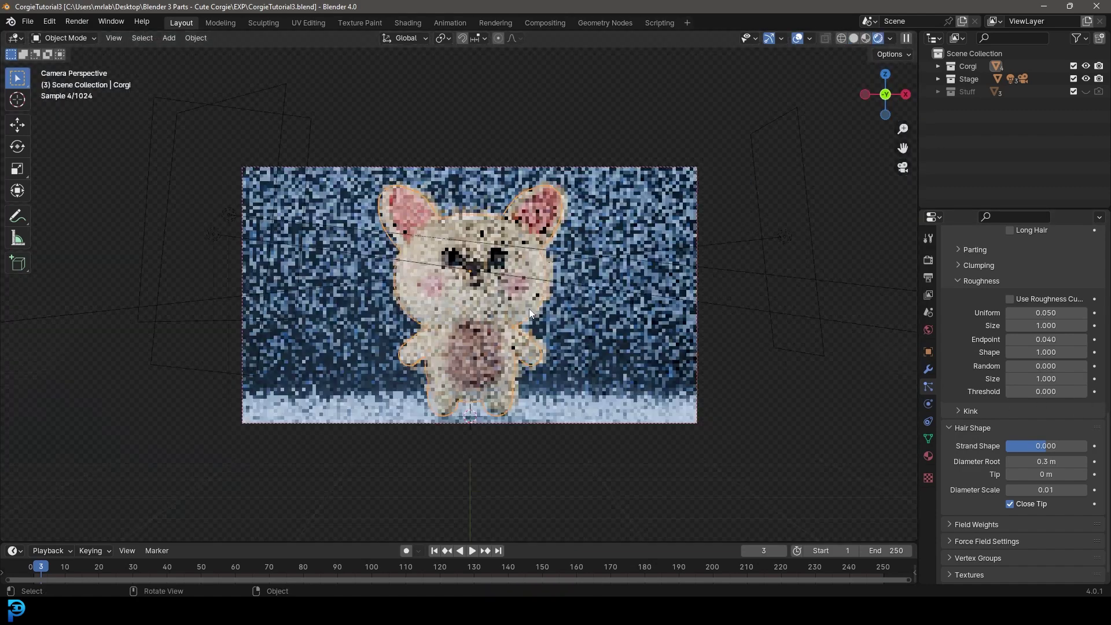
key(z)
click(578, 266)
scroll(625, 220, up, 6)
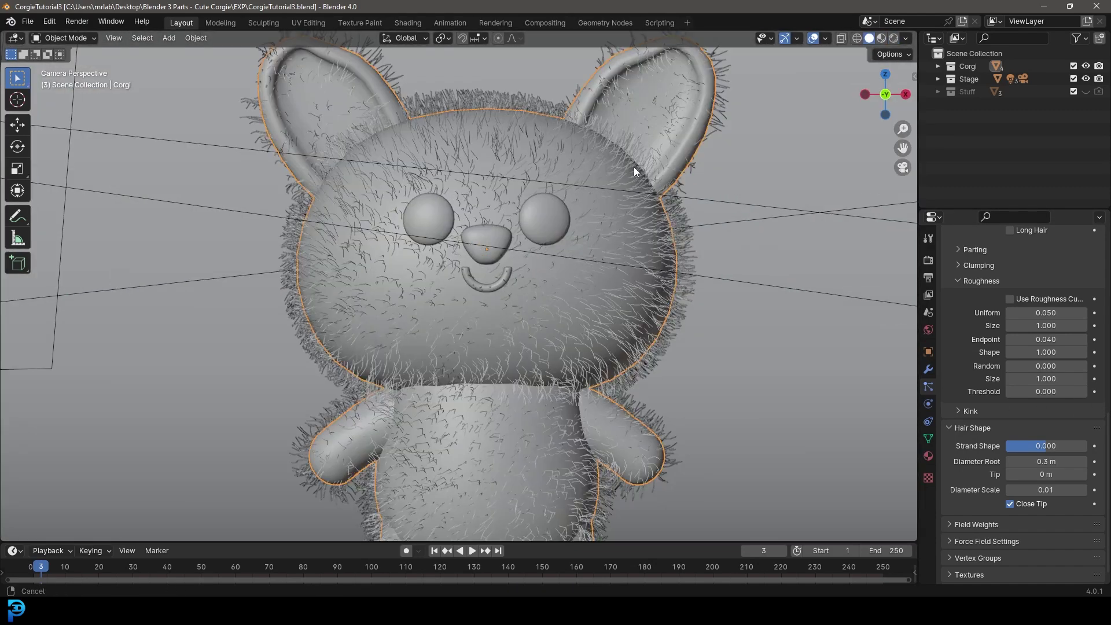
scroll(566, 168, down, 5)
Step: Add a new vertex group to the corgi mesh
middle_drag(532, 243, 499, 252)
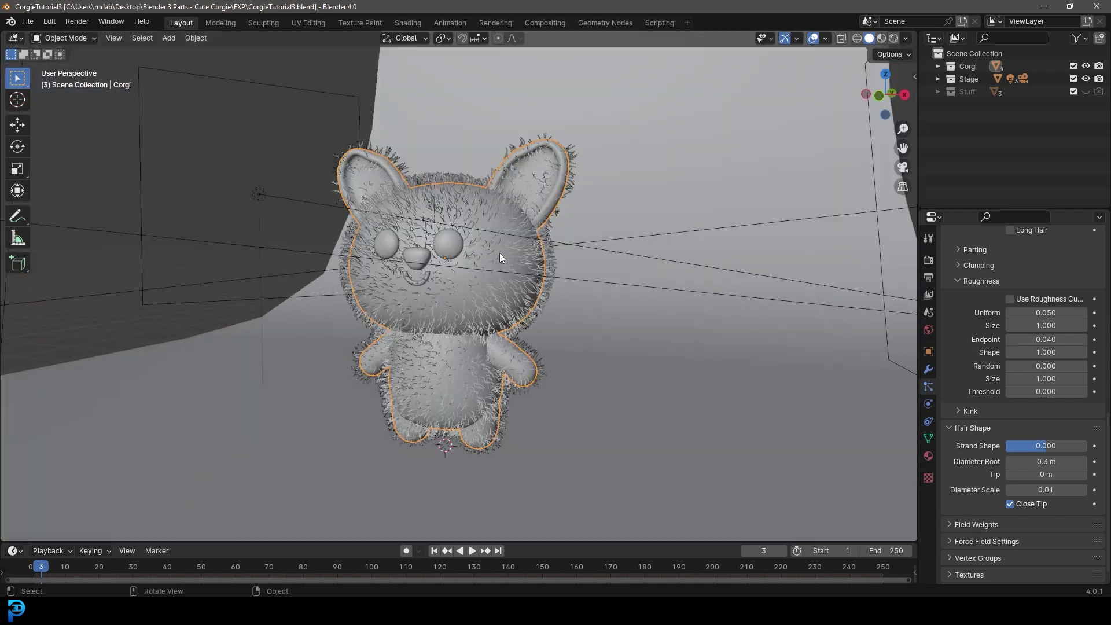
click(928, 438)
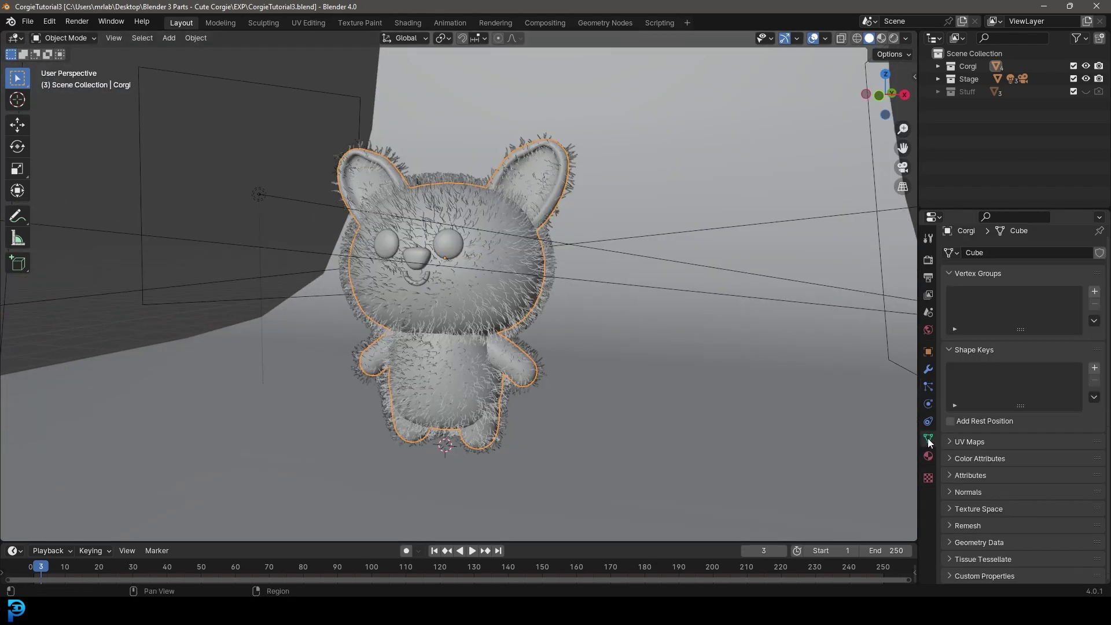
click(1094, 292)
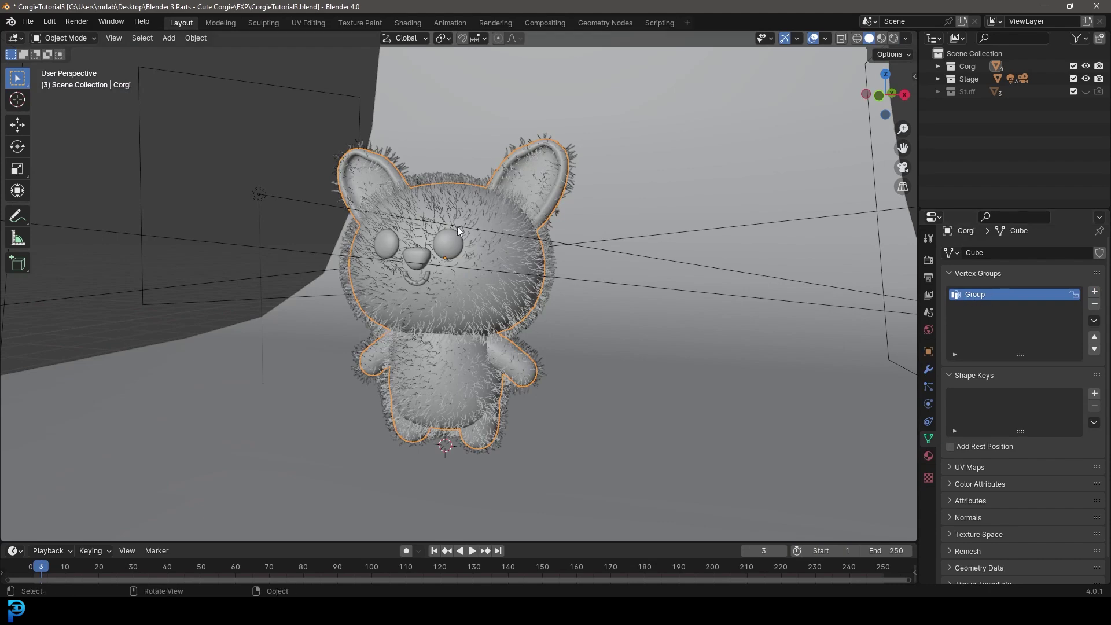
Step: Enter Edit Mode on the corgi mesh and switch to face selection
key(Tab)
scroll(487, 333, up, 4)
scroll(487, 333, up, 2)
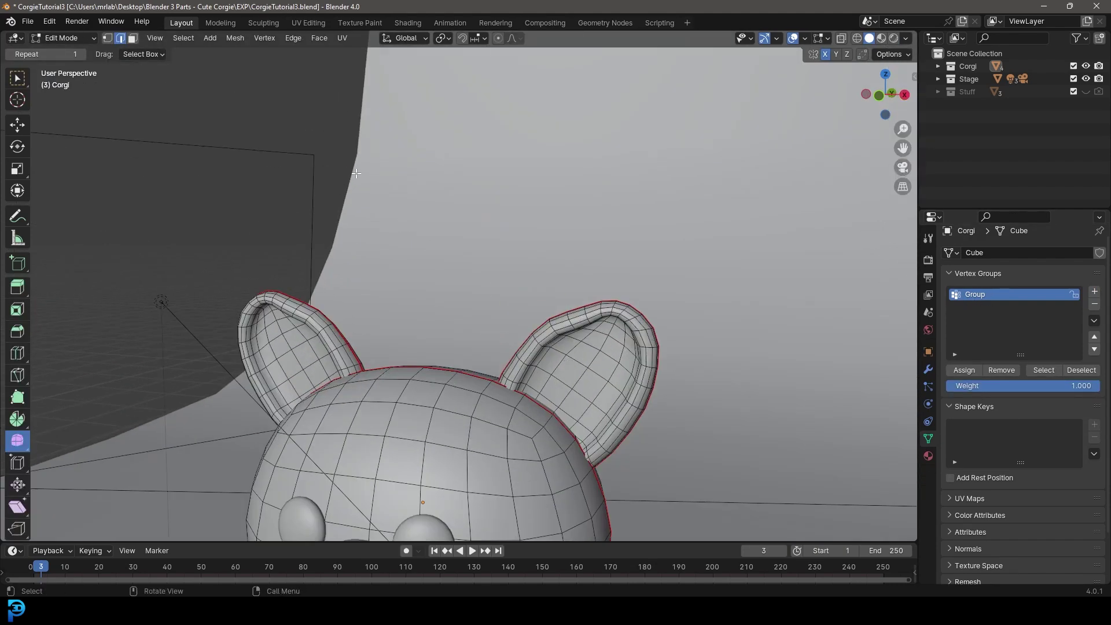
click(132, 38)
Step: Select the face loop running along the inner rim of the corgi's left ear
scroll(657, 308, up, 3)
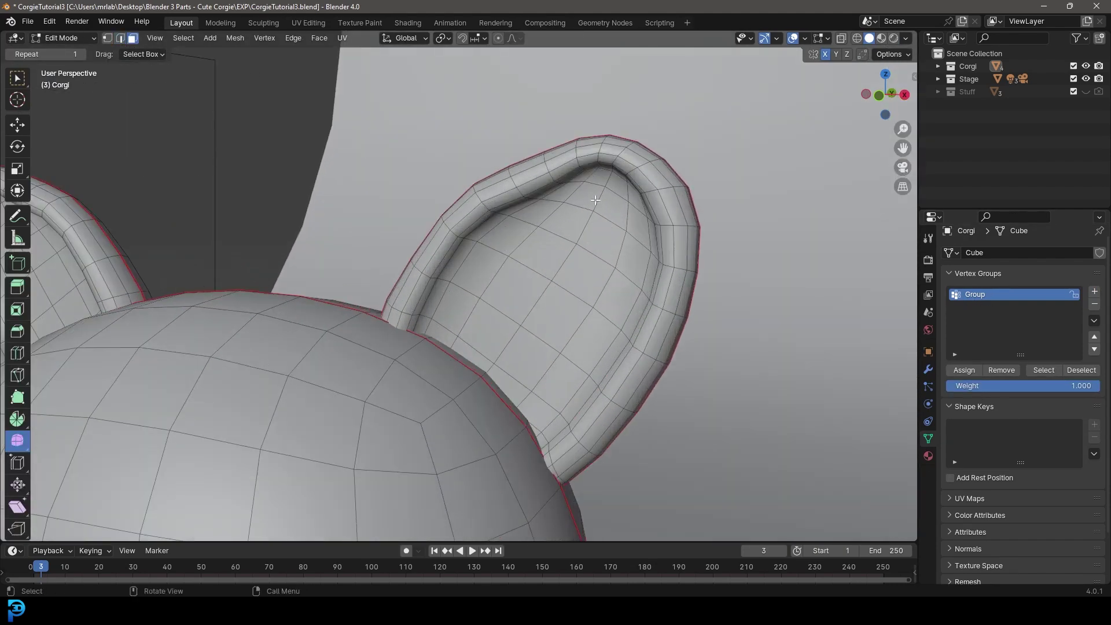
scroll(612, 199, down, 5)
middle_drag(602, 231, 577, 226)
scroll(577, 226, up, 4)
scroll(547, 290, up, 2)
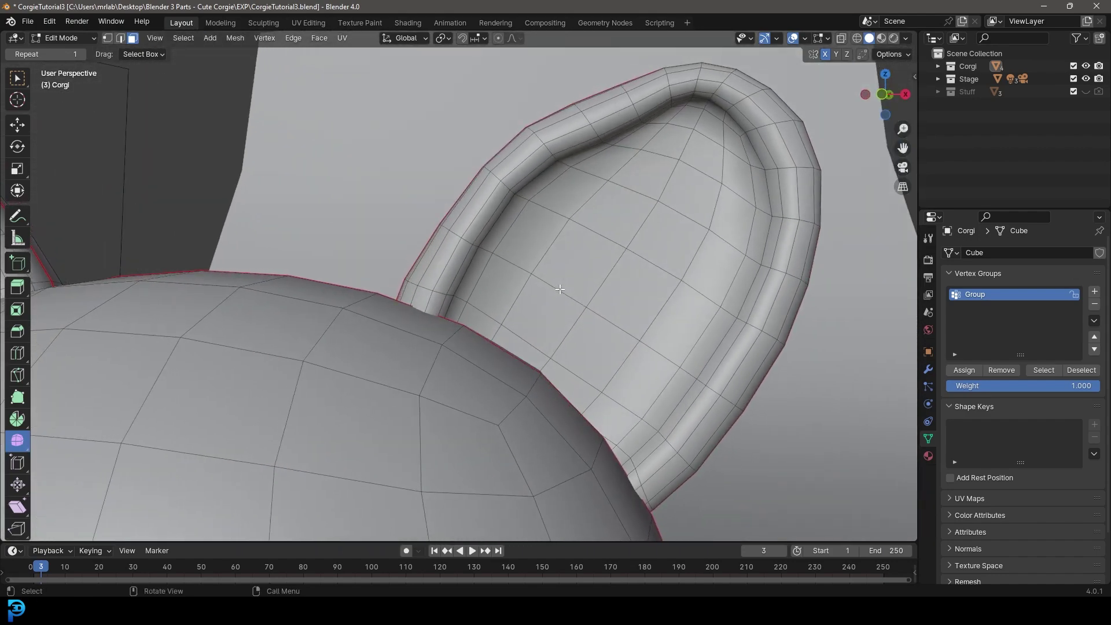
scroll(625, 262, down, 4)
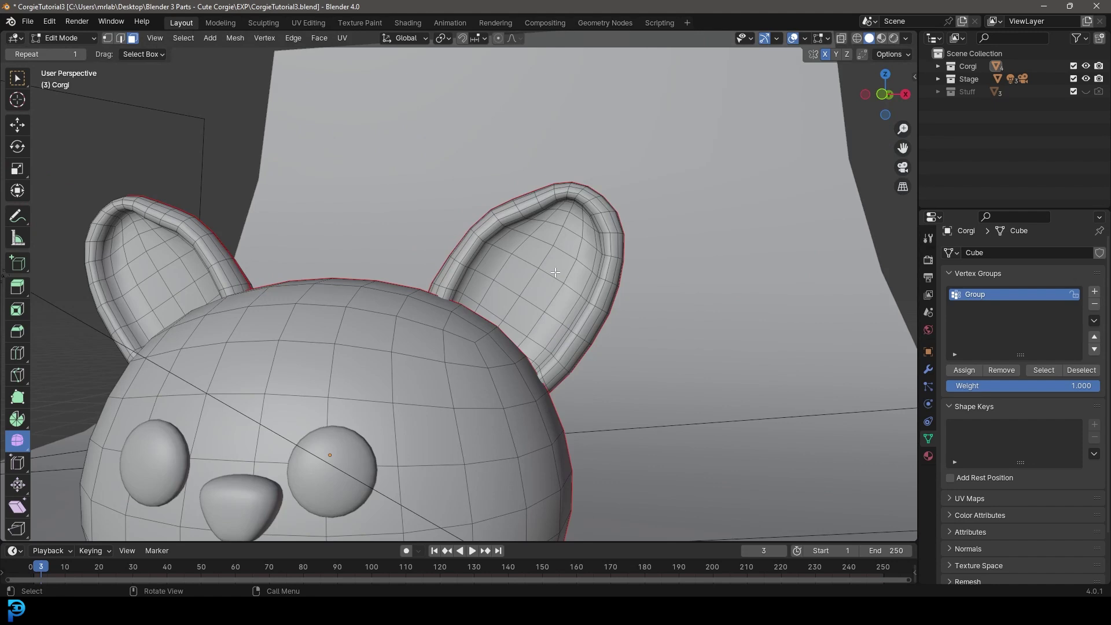
key(KP_1)
scroll(588, 253, up, 3)
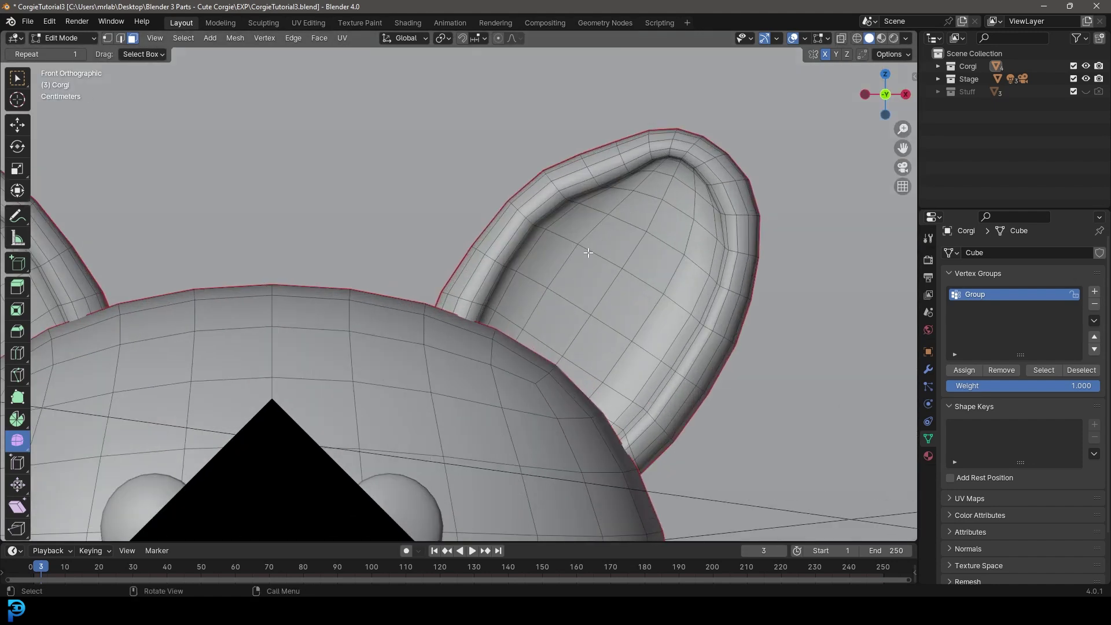
scroll(601, 189, up, 3)
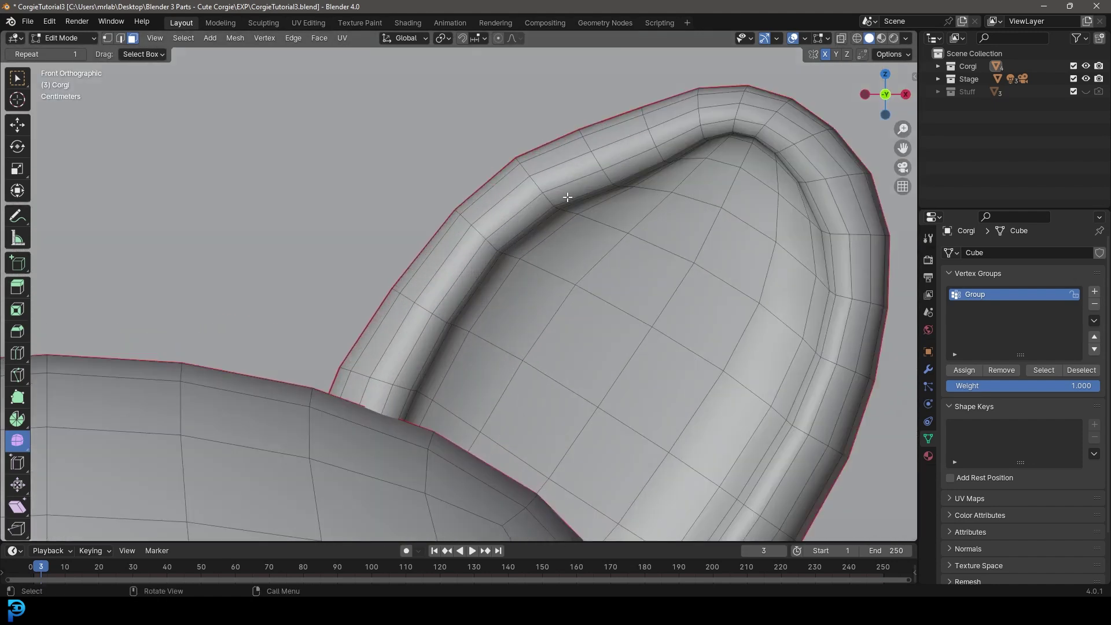
scroll(646, 144, up, 1)
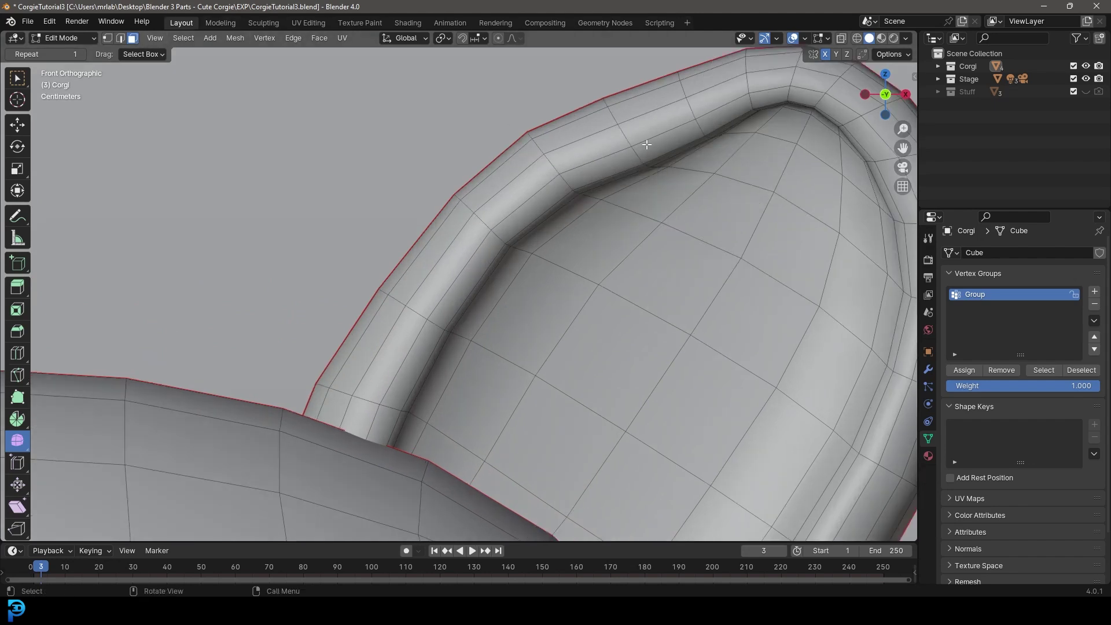
scroll(646, 144, up, 1)
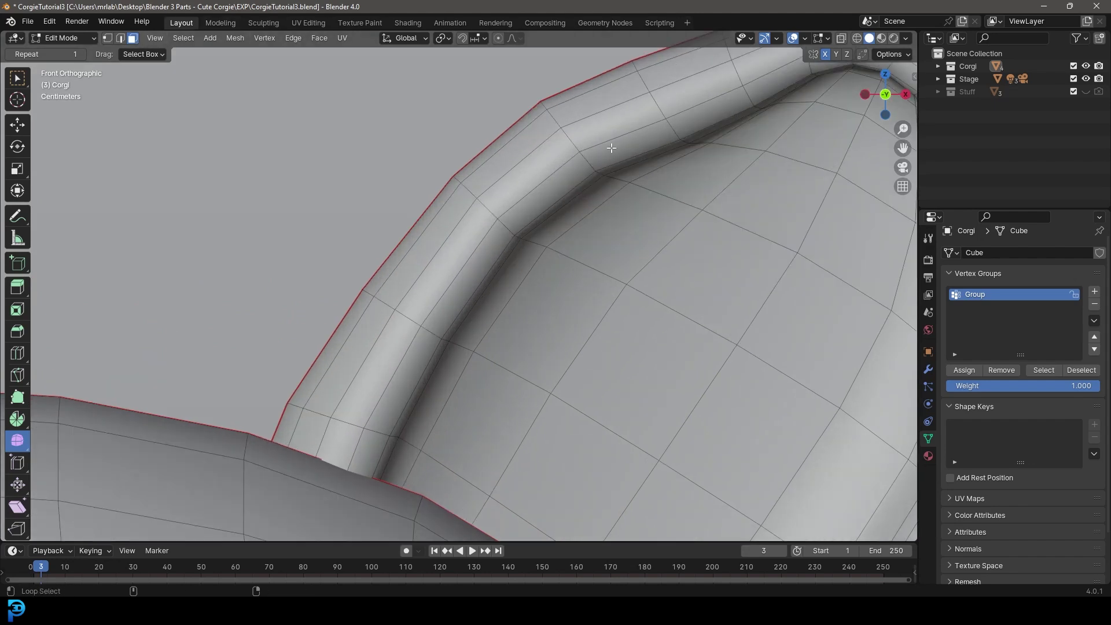
alt+click(587, 160)
scroll(588, 160, down, 3)
scroll(448, 375, down, 2)
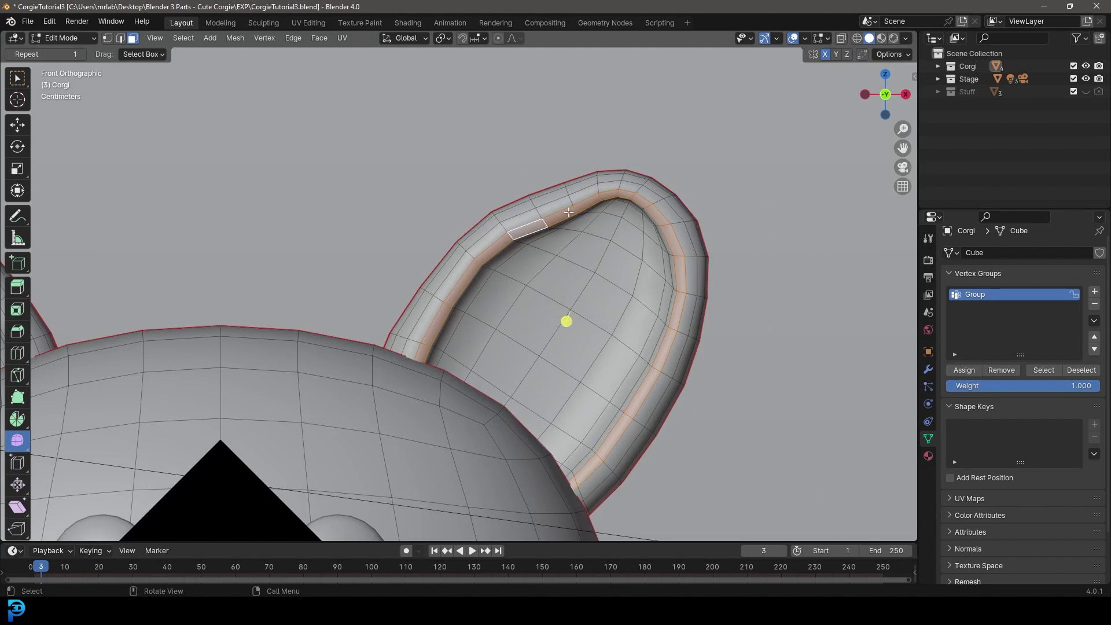
Step: Grow the face selection from the rim loop until it covers the inside of the left ear
middle_drag(642, 265, 598, 268)
key(ctrl+KP_Add)
key(ctrl+KP_Add)
key(ctrl+KP_Add)
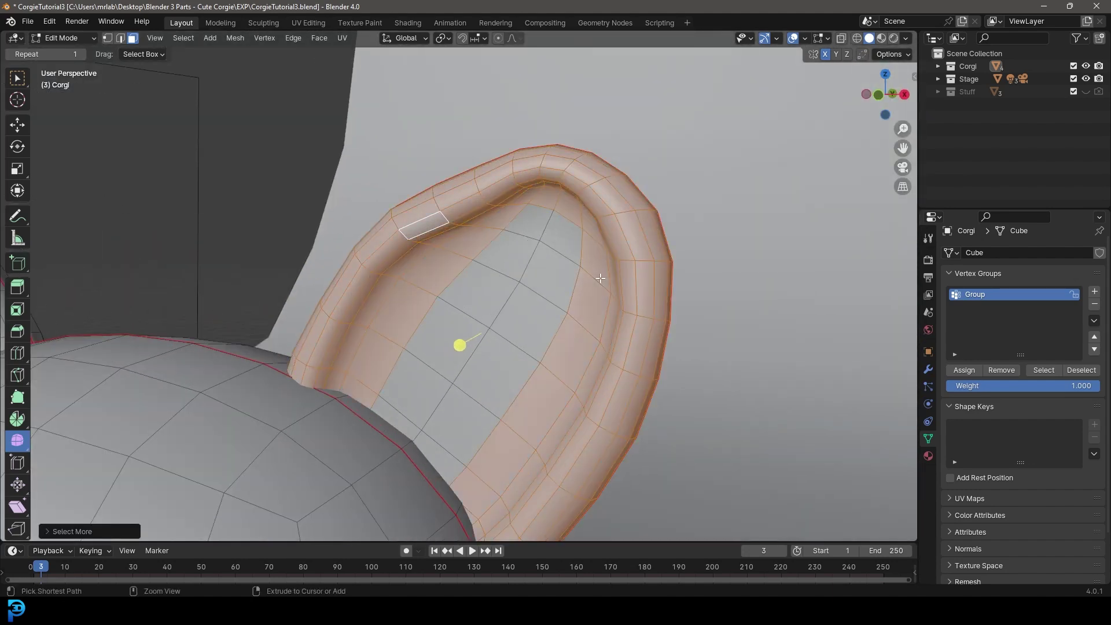
key(ctrl+KP_Add)
scroll(502, 324, down, 4)
mouse_move(501, 325)
middle_down()
mouse_move(354, 321)
mouse_move(337, 335)
mouse_move(518, 331)
middle_up()
scroll(518, 331, up, 3)
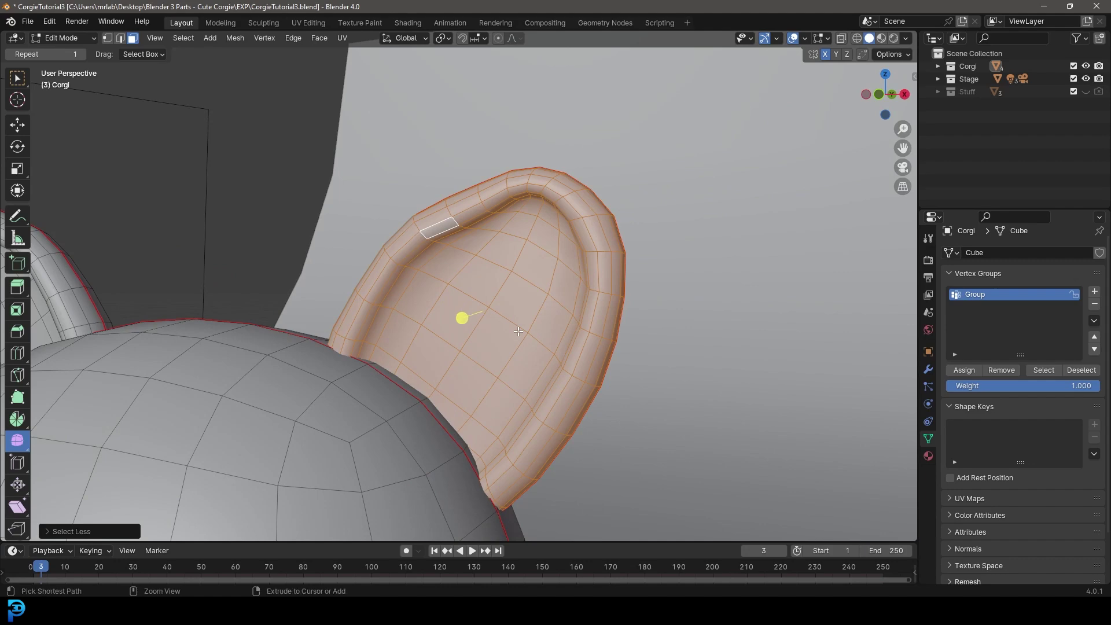
Step: Shrink the selection until only the left ear's inner faces are selected
key(ctrl+KP_Subtract)
key(ctrl+KP_Subtract)
key(ctrl+KP_Subtract)
key(ctrl+KP_Subtract)
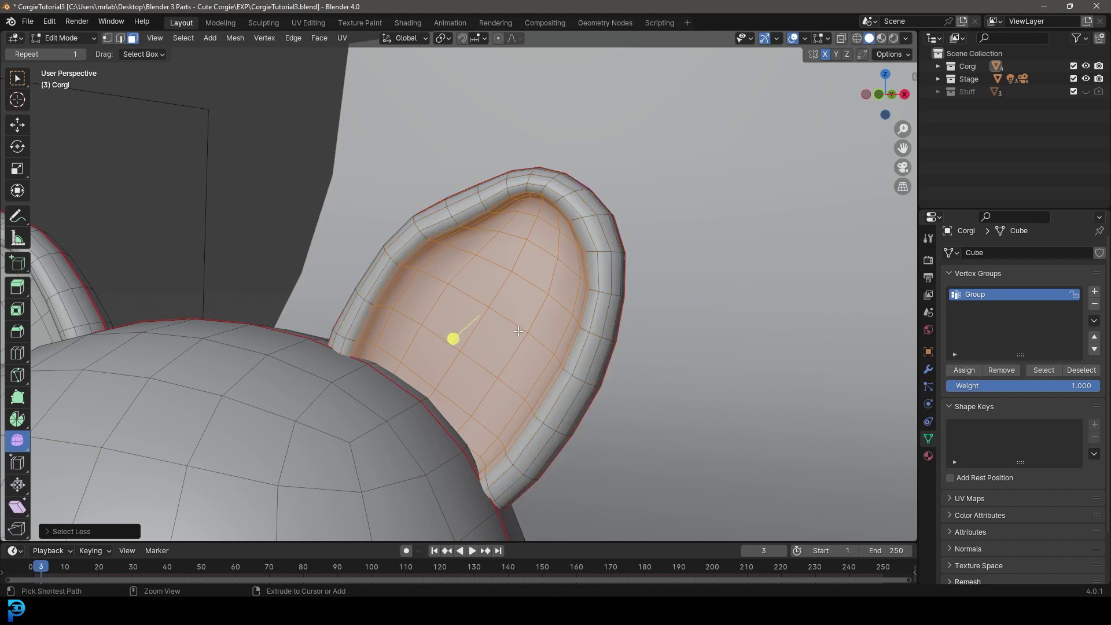
scroll(518, 331, down, 5)
middle_drag(518, 331, 503, 314)
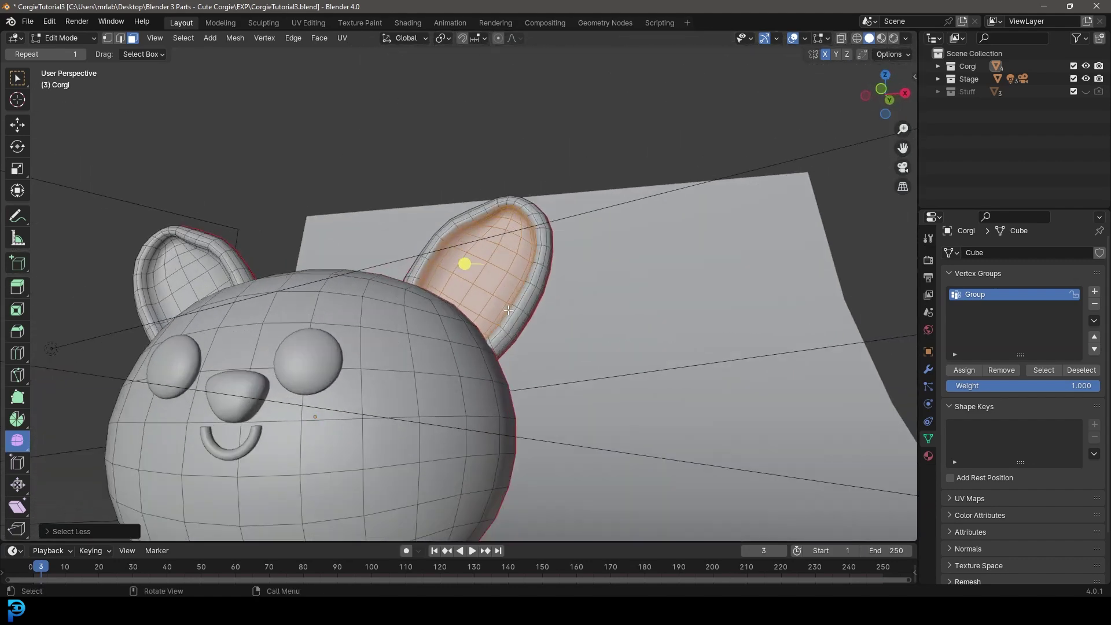
scroll(524, 196, up, 5)
key(ctrl+KP_Subtract)
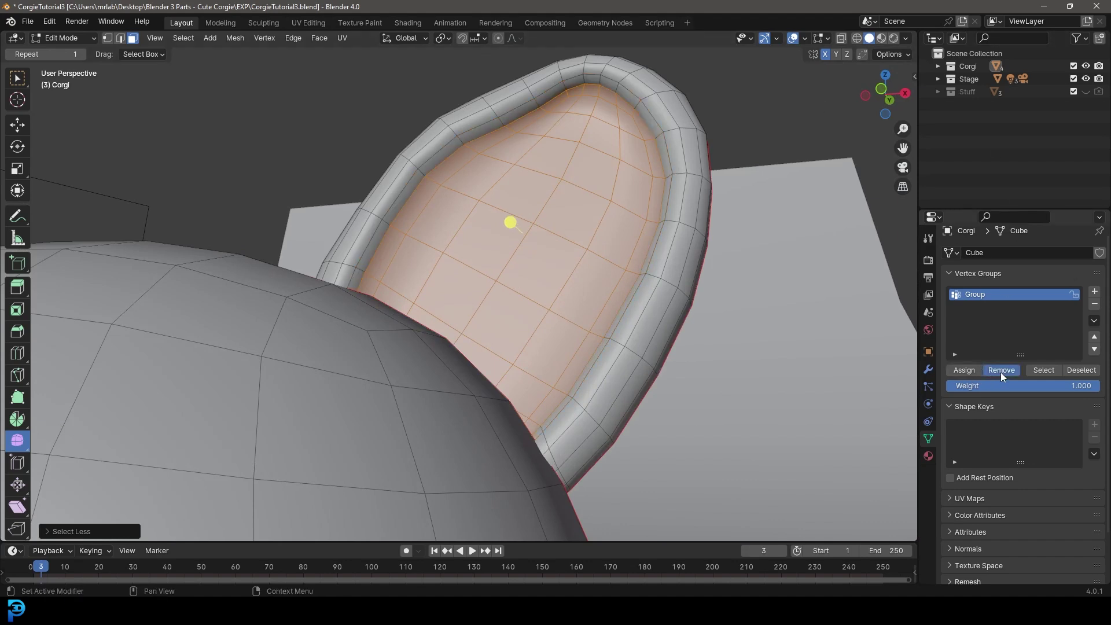
Step: Select the face loop running along the inner rim of the corgi's right ear
scroll(459, 294, down, 7)
shift+middle_drag(347, 290, 541, 267)
scroll(541, 243, up, 5)
middle_drag(564, 179, 530, 214)
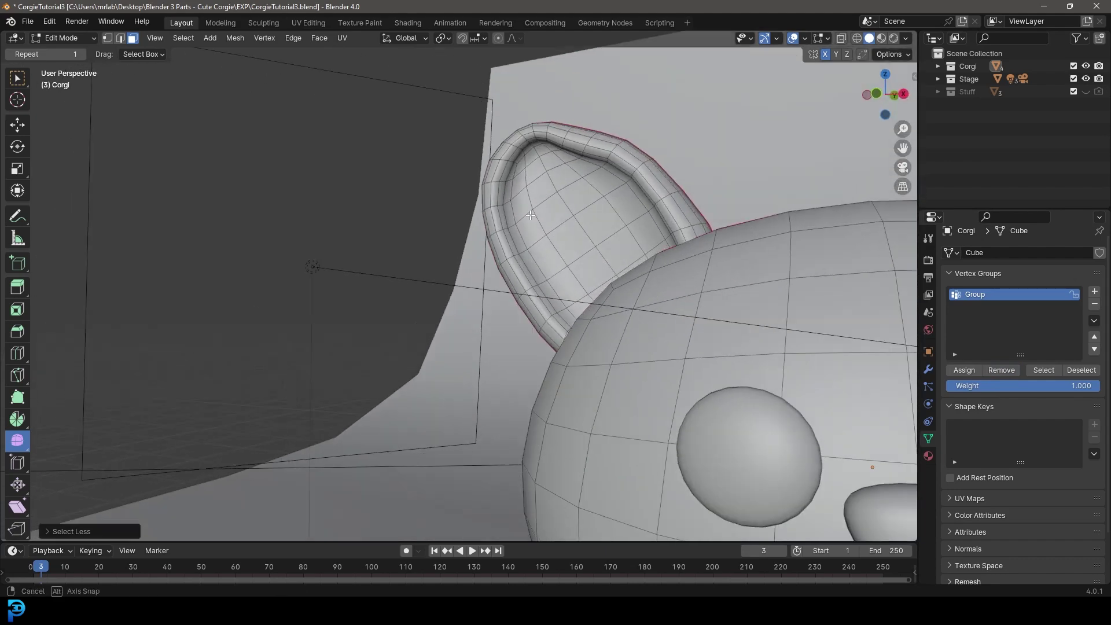
scroll(530, 214, up, 7)
shift+middle_drag(582, 116, 524, 185)
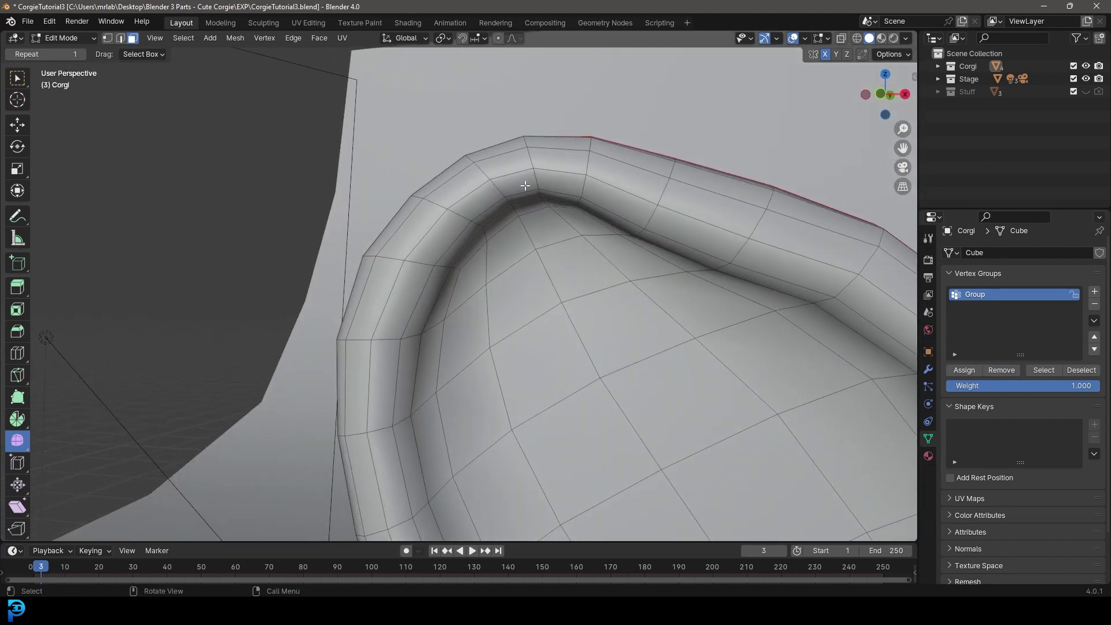
alt+click(651, 219)
scroll(487, 221, down, 3)
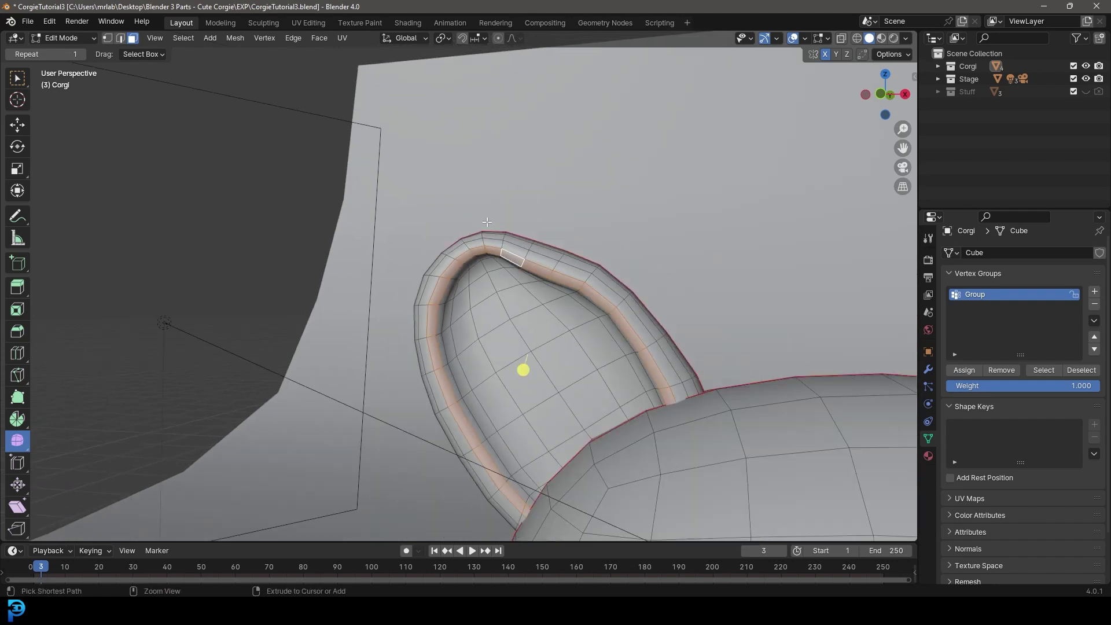
Step: Grow and shrink the selection down to the right ear's inner faces, and deselect everything
key(ctrl+KP_Add)
key(ctrl+KP_Add)
key(ctrl+KP_Subtract)
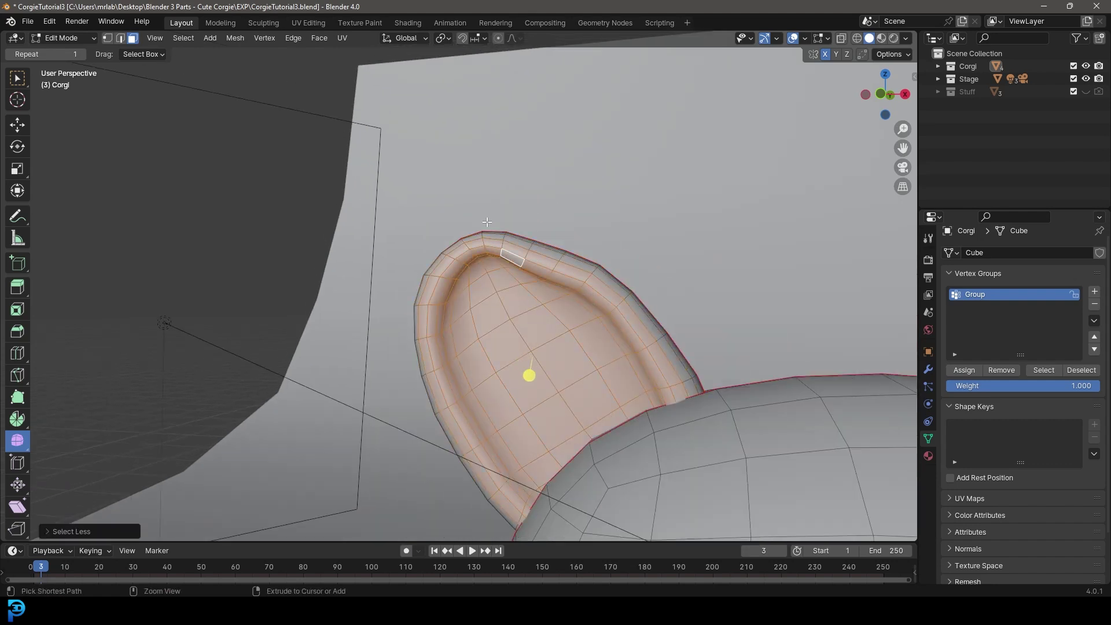
key(ctrl+KP_Subtract)
key(ctrl+KP_Subtract)
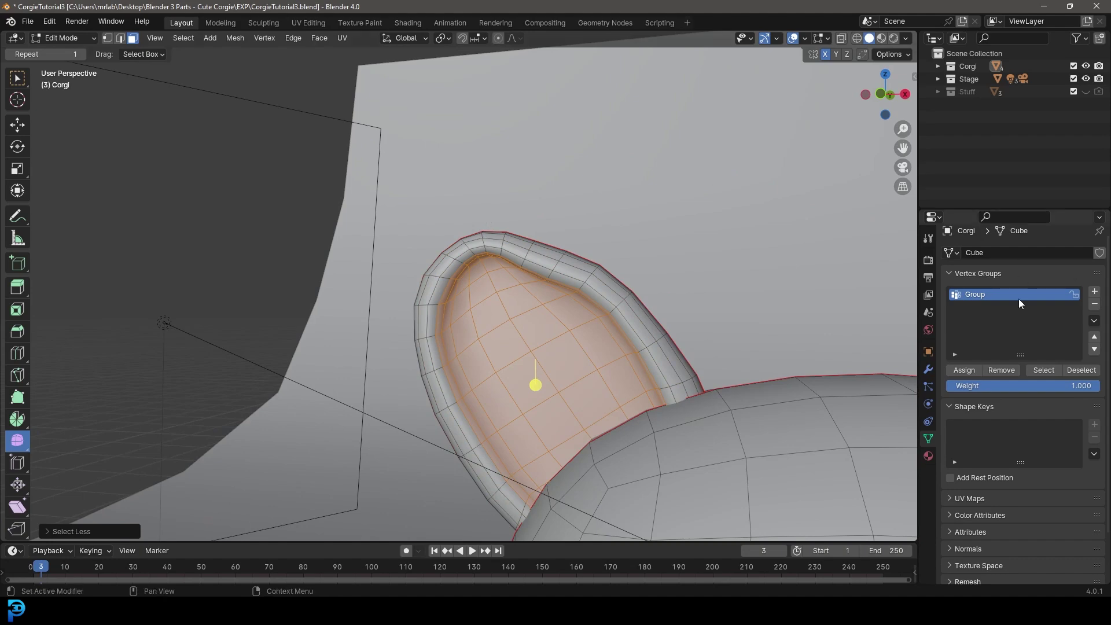
scroll(612, 425, down, 6)
shift+middle_drag(612, 425, 561, 295)
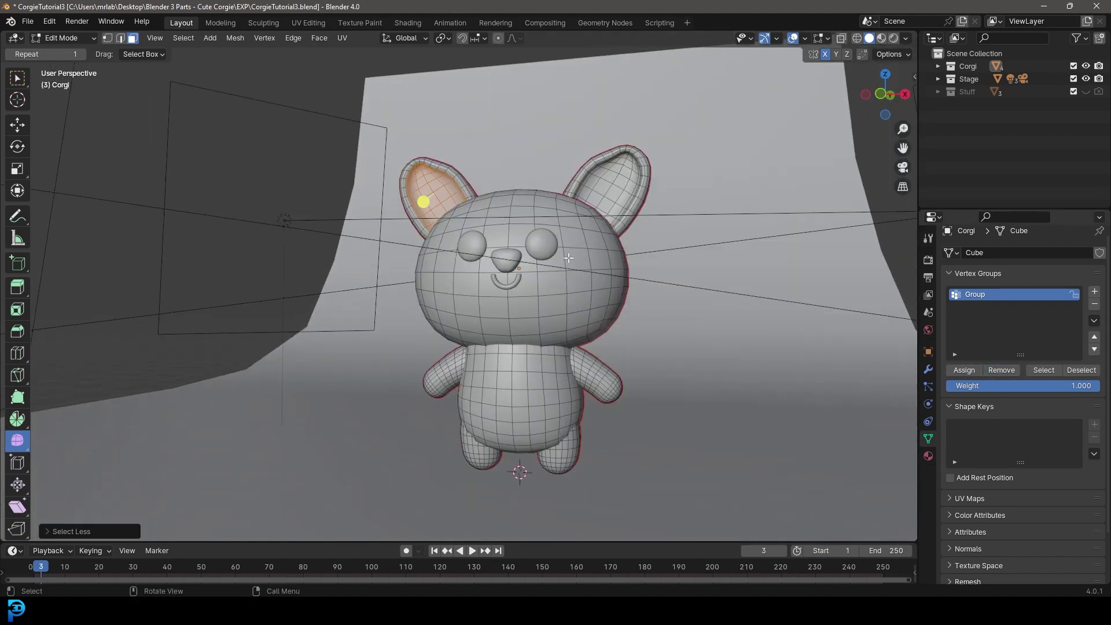
key(alt+a)
Step: Select all faces of the corgi mesh, assign them to the vertex group, and clear the selection
middle_drag(568, 257, 602, 255)
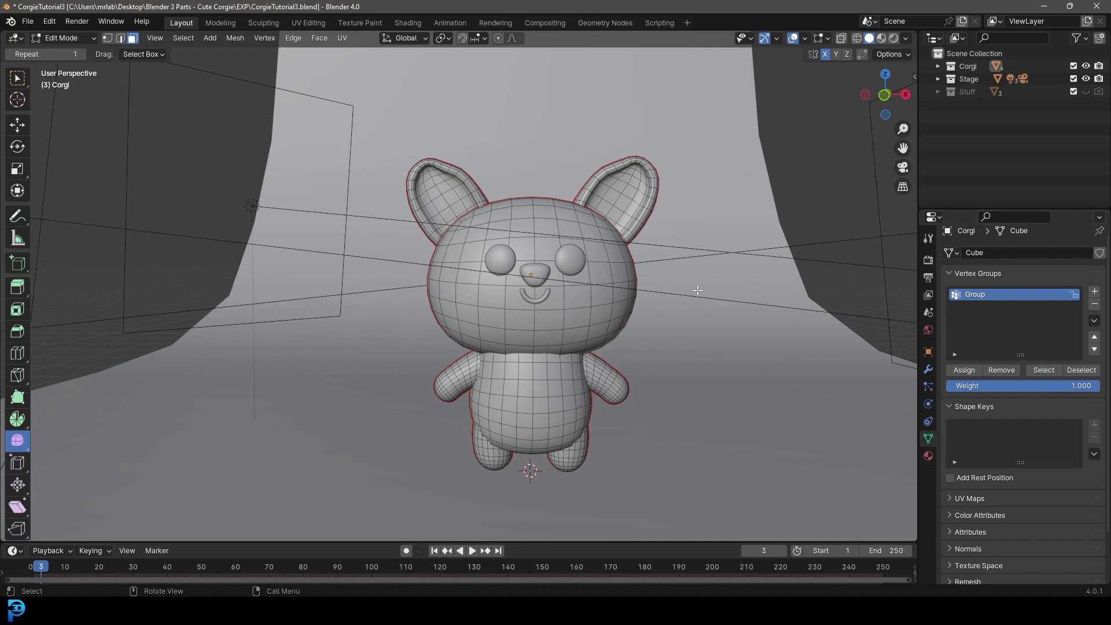
scroll(546, 211, up, 6)
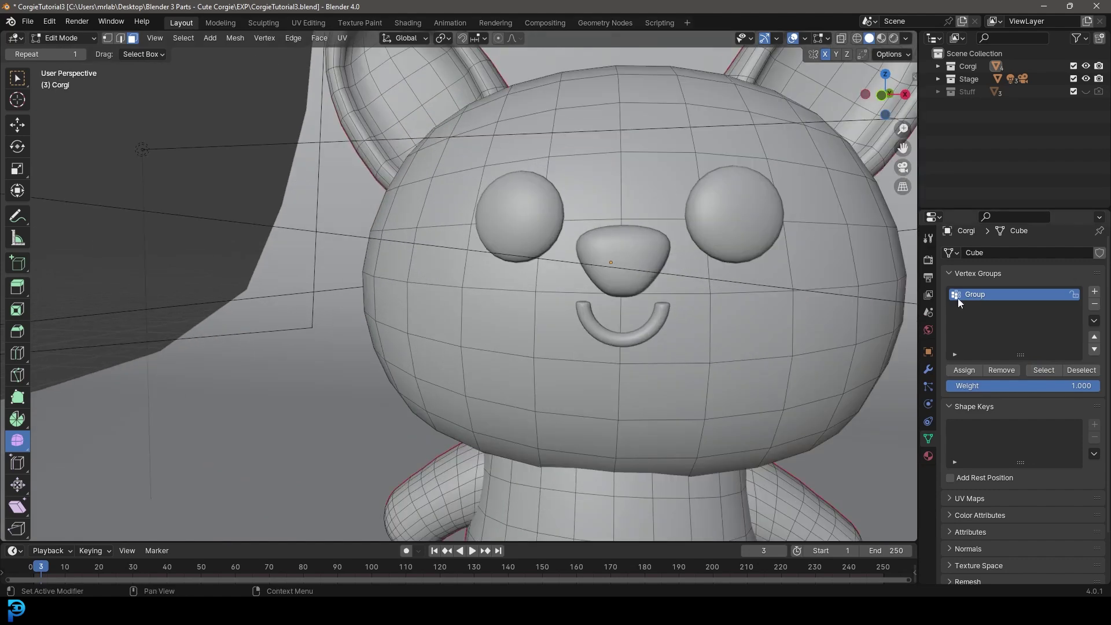
scroll(581, 265, down, 6)
middle_drag(617, 267, 557, 239)
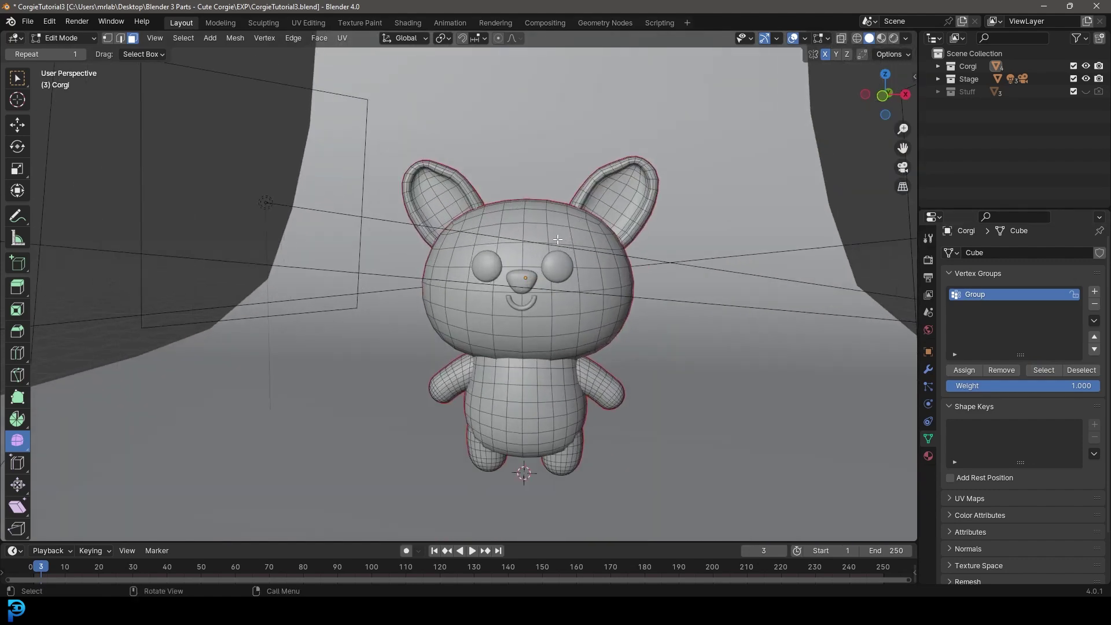
key(a)
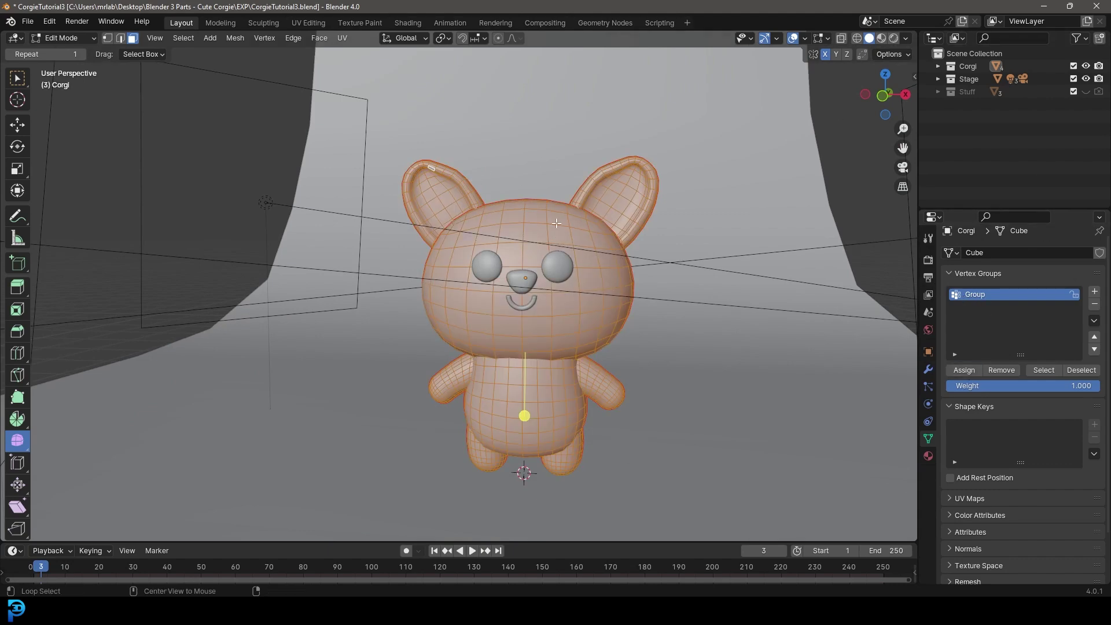
key(alt+a)
Step: Select the left ear's inner faces by growing and shrinking its rim loop, and remove them from the vertex group
middle_drag(676, 208, 492, 168)
scroll(596, 260, up, 6)
scroll(533, 132, up, 4)
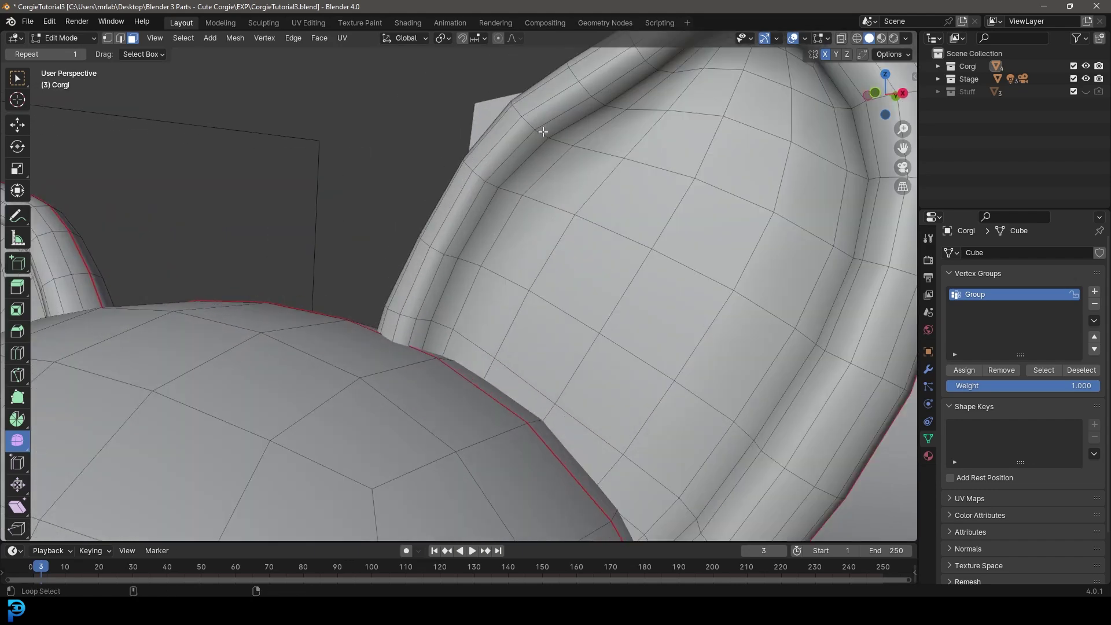
alt+click(539, 134)
scroll(539, 134, down, 5)
key(ctrl+KP_Add)
key(ctrl+KP_Add)
key(ctrl+KP_Add)
key(ctrl+KP_Add)
key(ctrl+KP_Add)
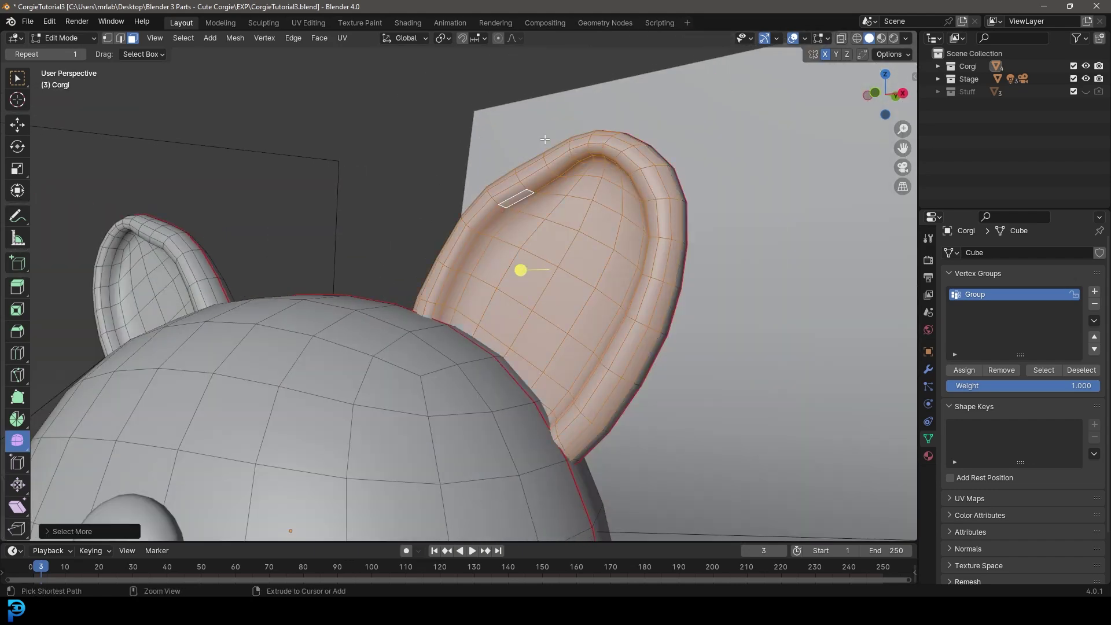
key(ctrl+KP_Subtract)
key(ctrl+KP_Subtract)
key(ctrl+KP_Subtract)
key(ctrl+KP_Subtract)
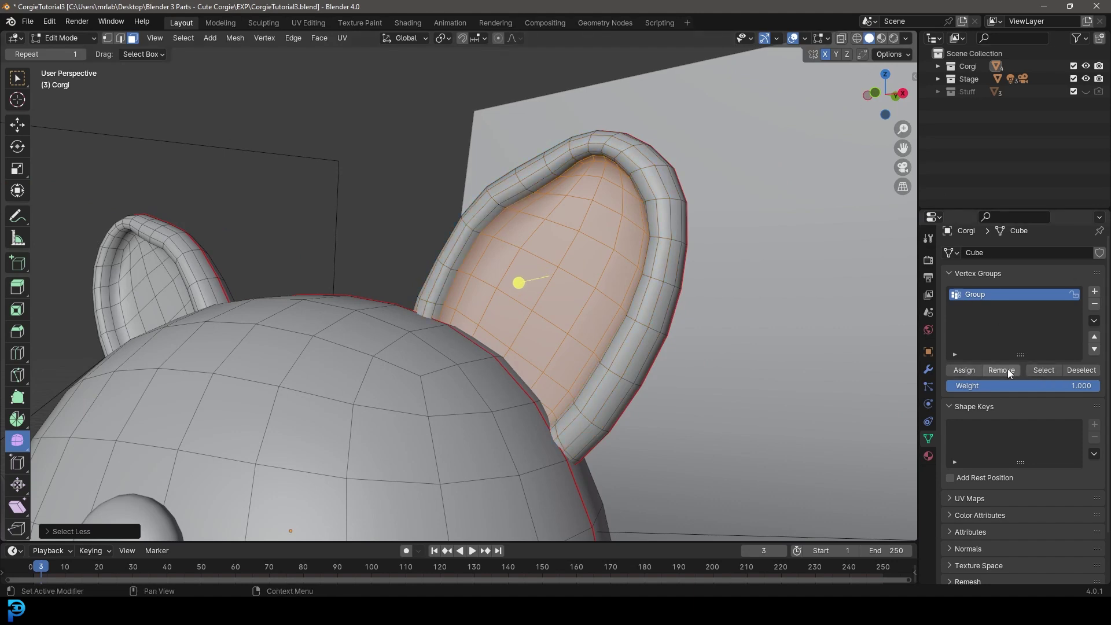
click(1005, 369)
Step: Select the right ear's inner faces by growing and shrinking its rim loop, and remove them from the vertex group
scroll(235, 280, down, 5)
shift+middle_drag(236, 280, 381, 319)
scroll(381, 319, up, 4)
middle_drag(482, 310, 527, 275)
scroll(527, 274, up, 4)
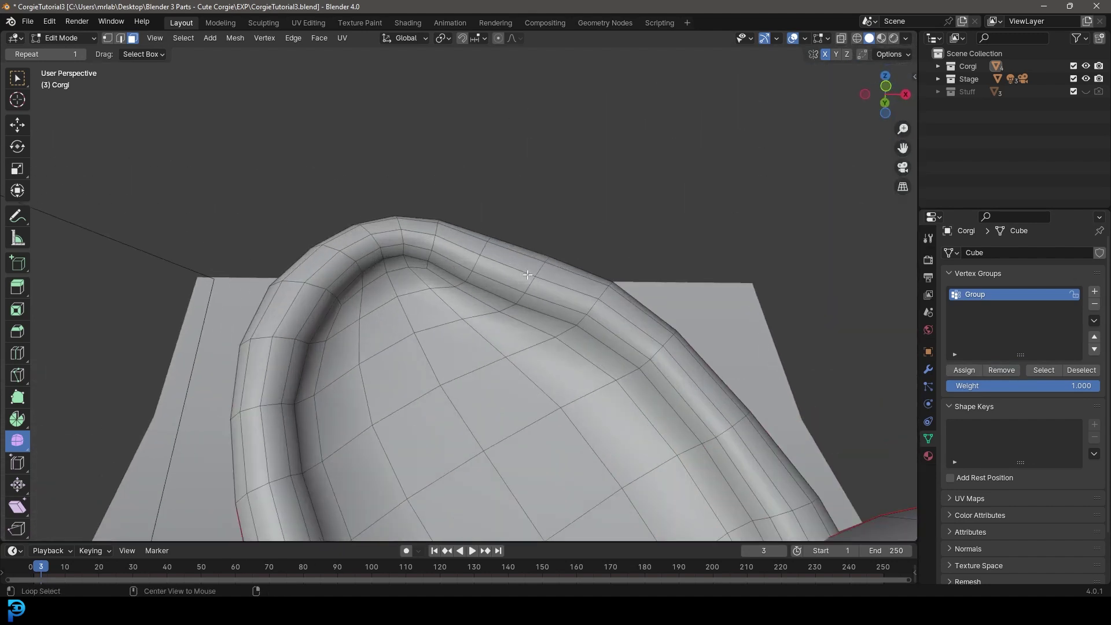
alt+click(528, 288)
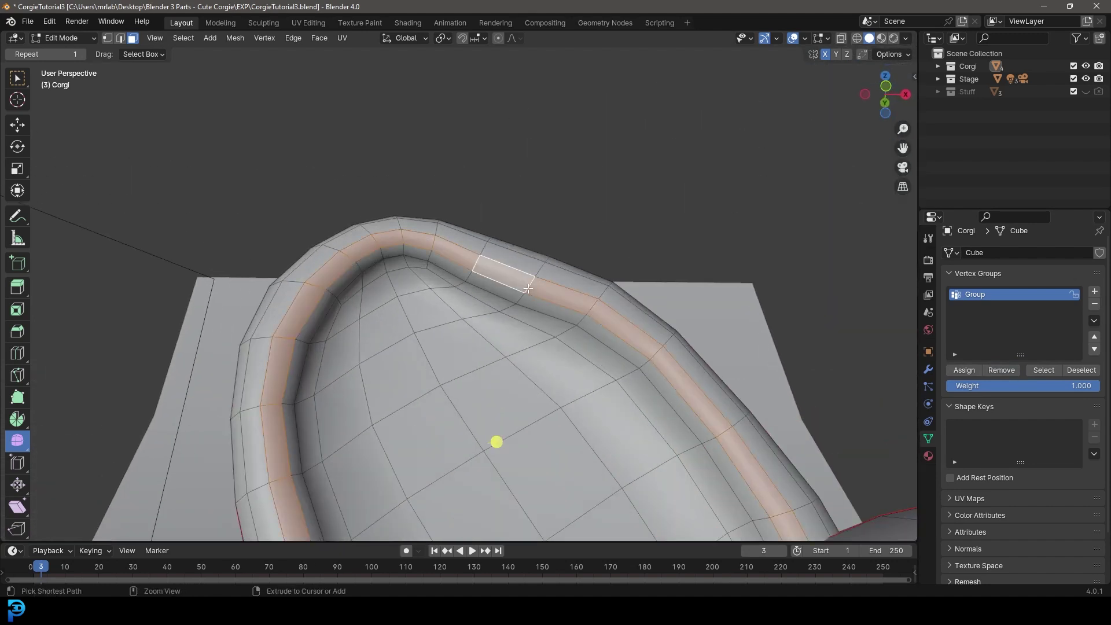
key(ctrl+KP_Add)
key(ctrl+KP_Add)
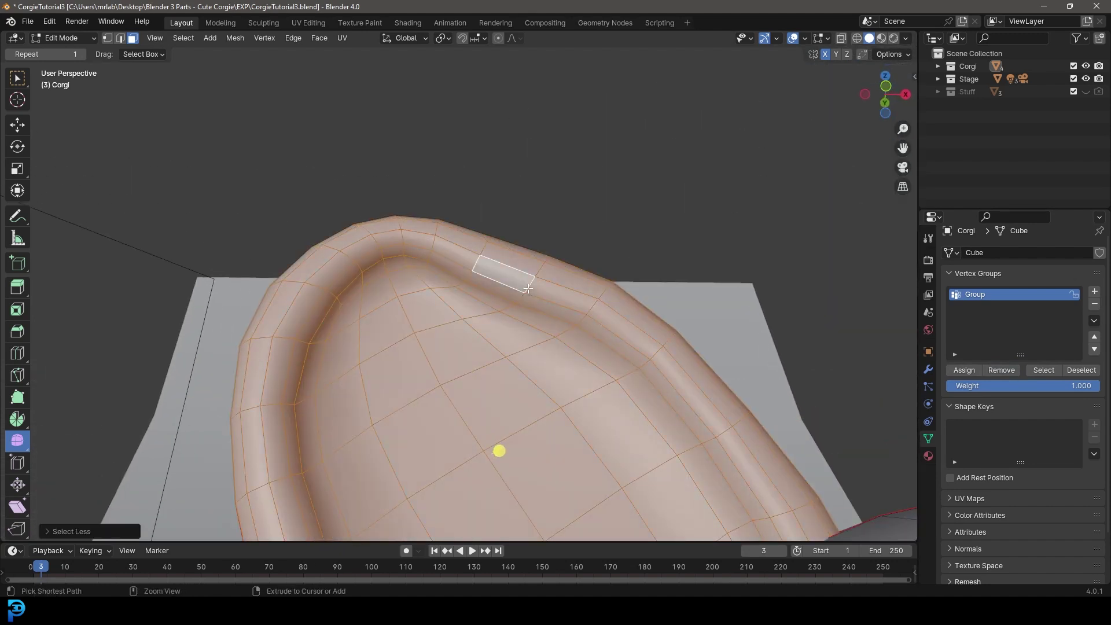
key(ctrl+KP_Subtract)
key(ctrl+KP_Subtract)
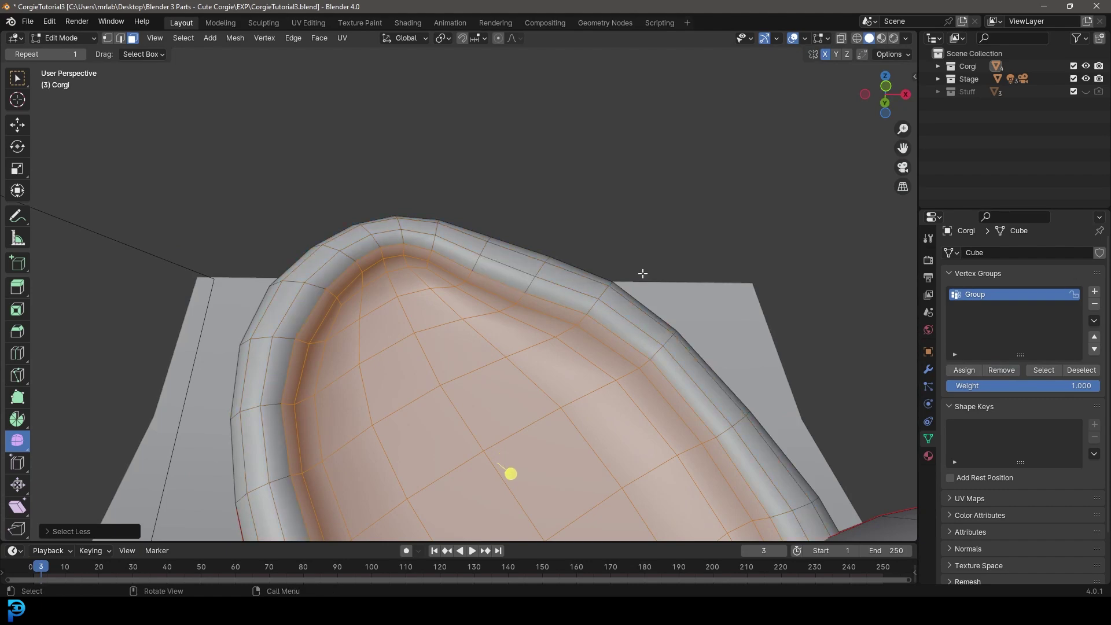
click(1012, 371)
Step: Clear the selection and select the vertex group's faces to check its coverage on the head and ears
scroll(501, 275, down, 10)
key(alt+a)
middle_drag(612, 306, 612, 405)
click(1046, 370)
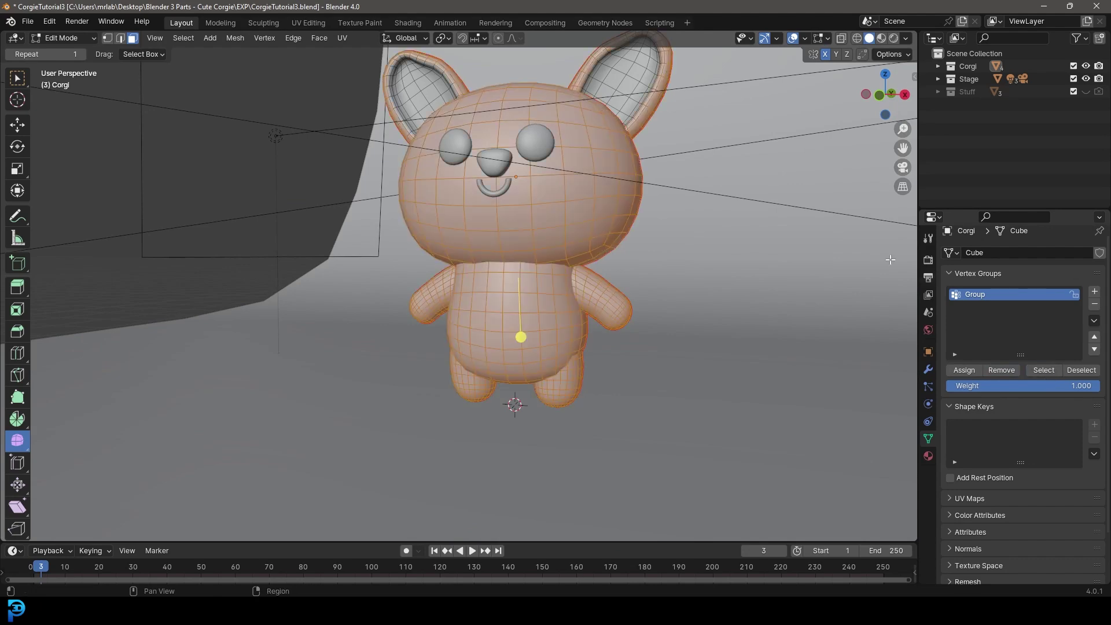
middle_drag(607, 179, 500, 158)
scroll(500, 158, up, 3)
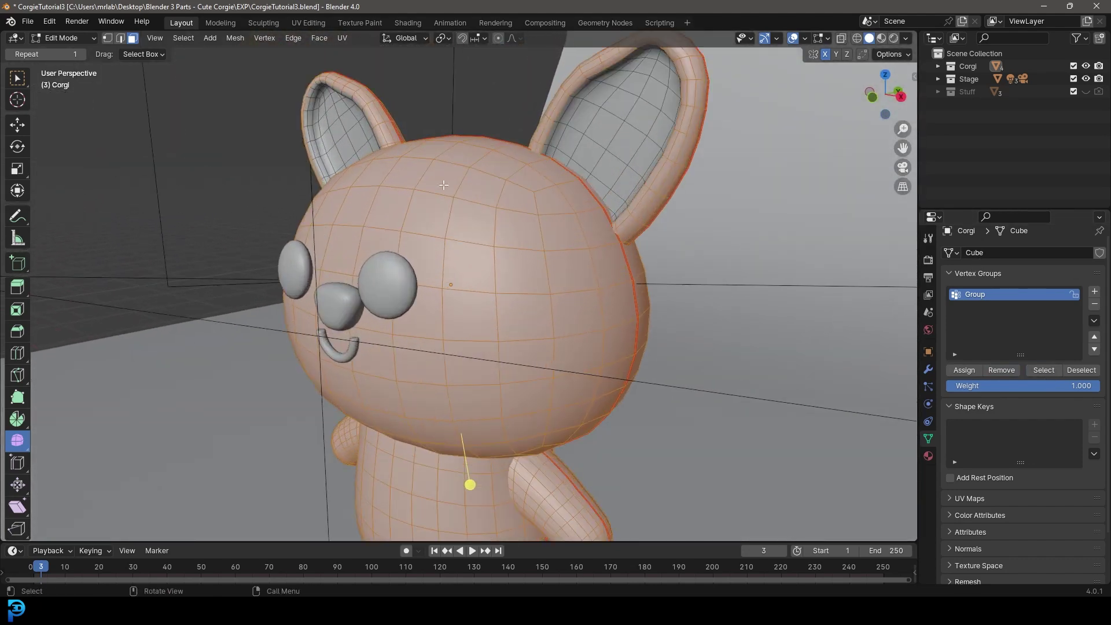
scroll(444, 185, down, 4)
middle_drag(444, 184, 480, 248)
Step: Try the Wireframe shading on the mesh and undo the stray face selection
key(z)
click(394, 258)
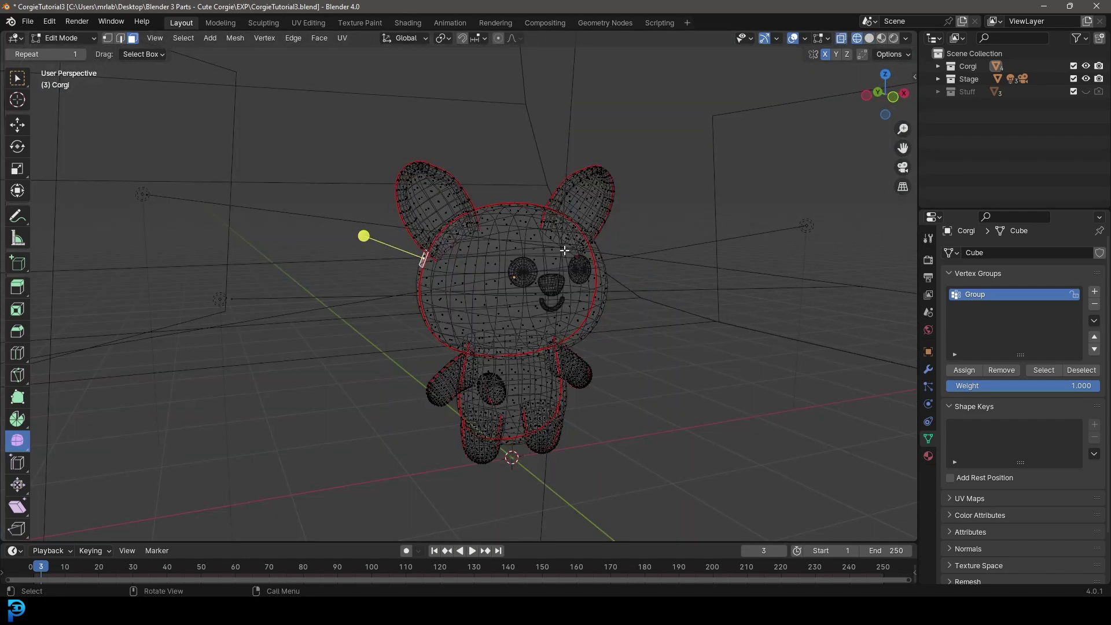
key(ctrl+z)
Step: Return the viewport to Solid shading and switch the corgi back to Object Mode
mouse_move(604, 257)
middle_down()
mouse_move(527, 257)
mouse_move(627, 258)
middle_up()
key(z)
click(623, 271)
click(79, 39)
click(88, 52)
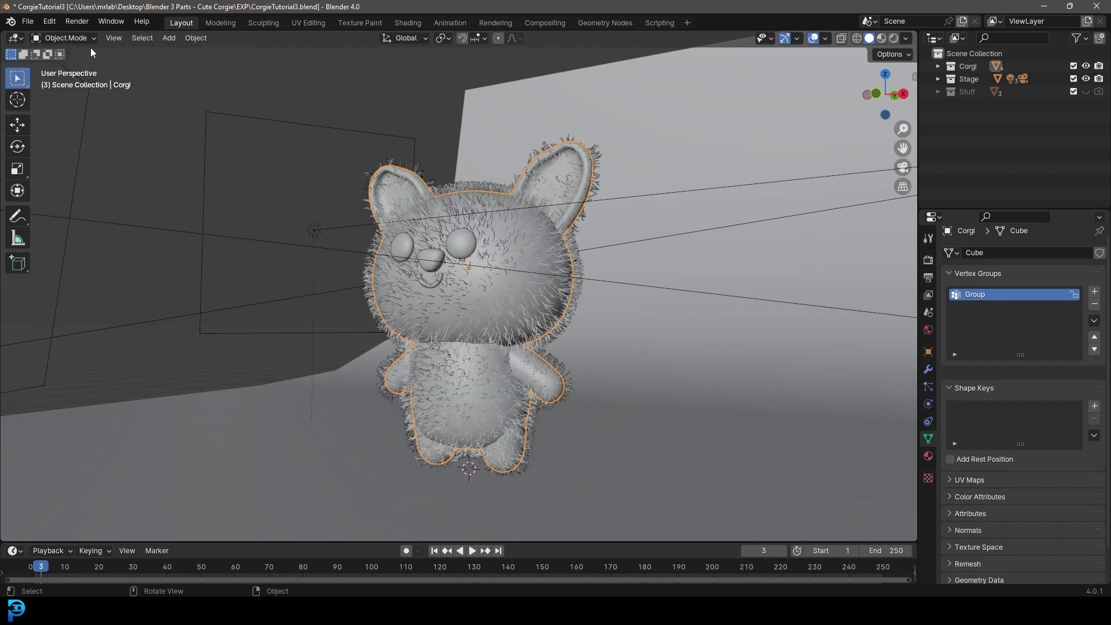
Step: Assign the vertex group named Group as the hair particle system's Density group
click(928, 386)
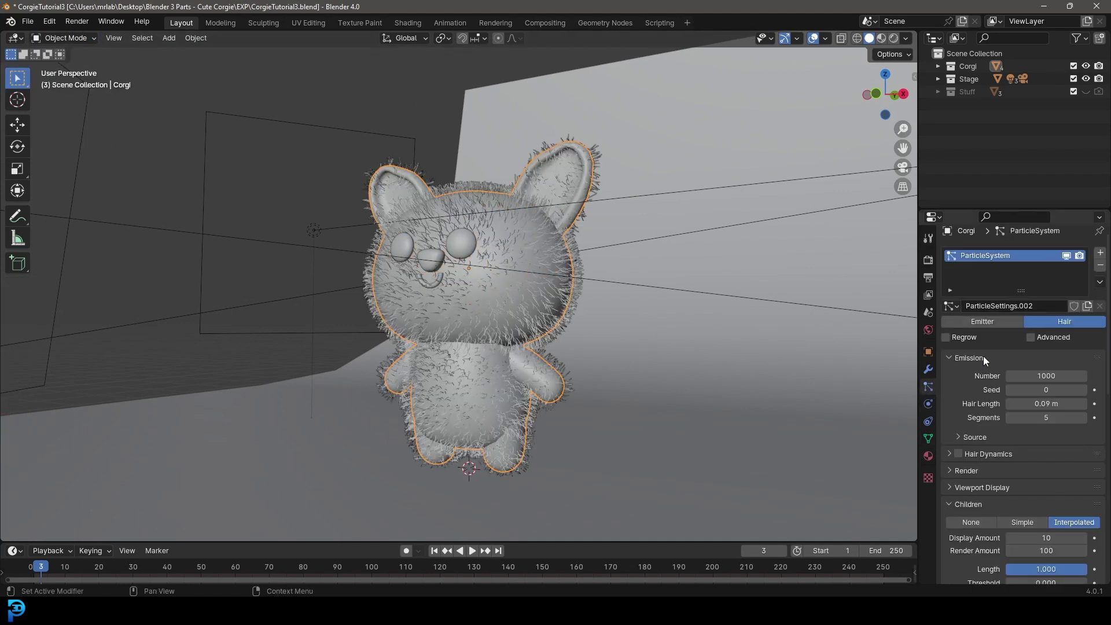
scroll(983, 356, down, 15)
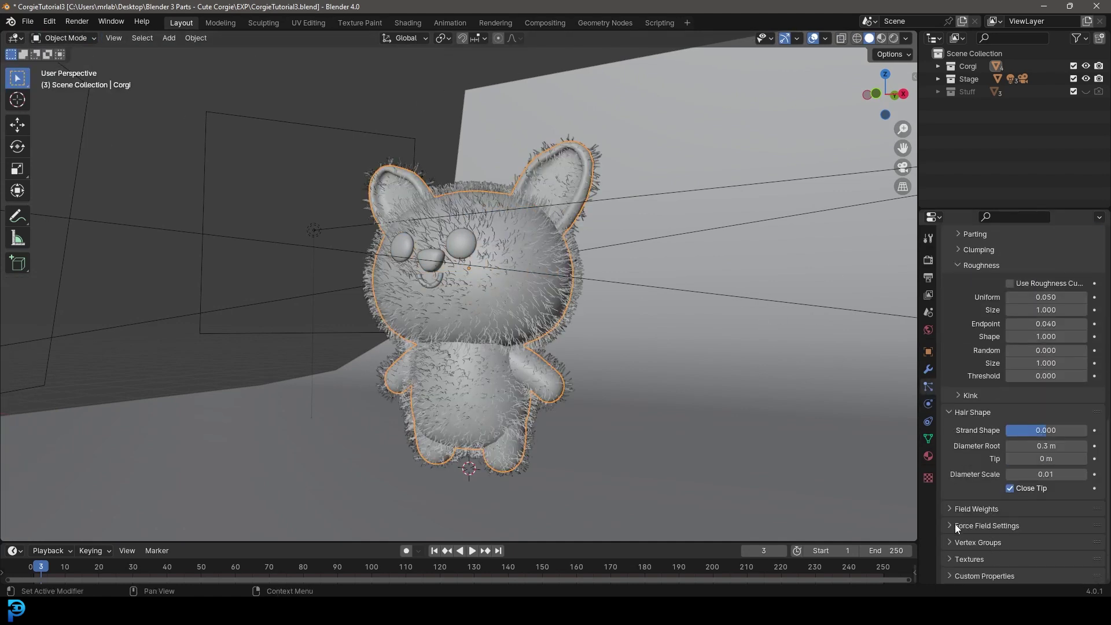
click(958, 542)
scroll(972, 539, down, 5)
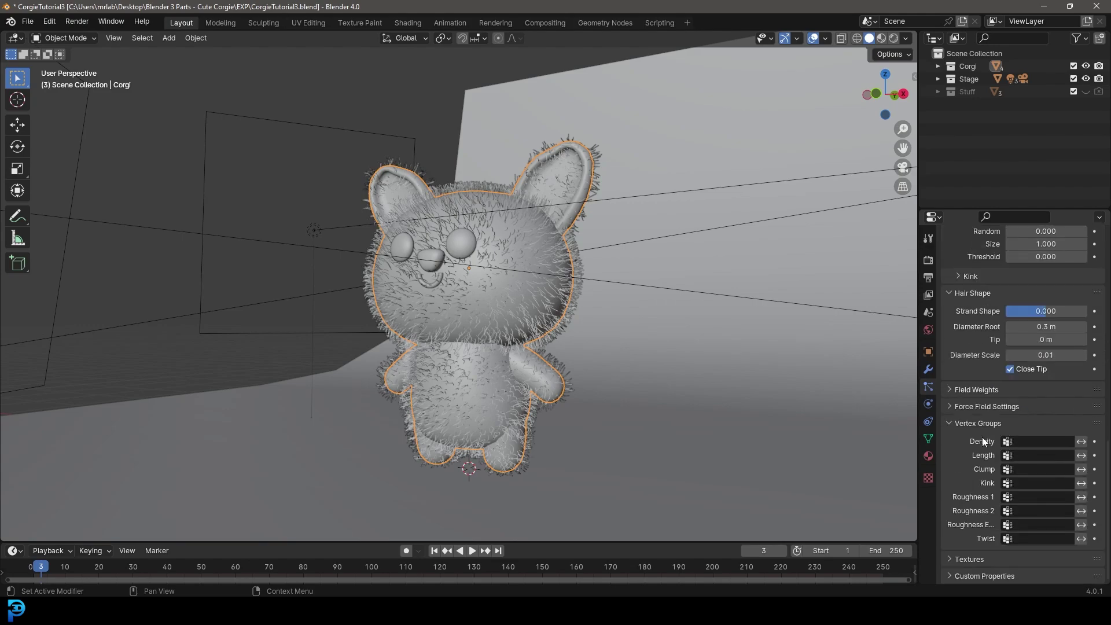
click(1035, 441)
click(1036, 461)
middle_drag(557, 275, 526, 248)
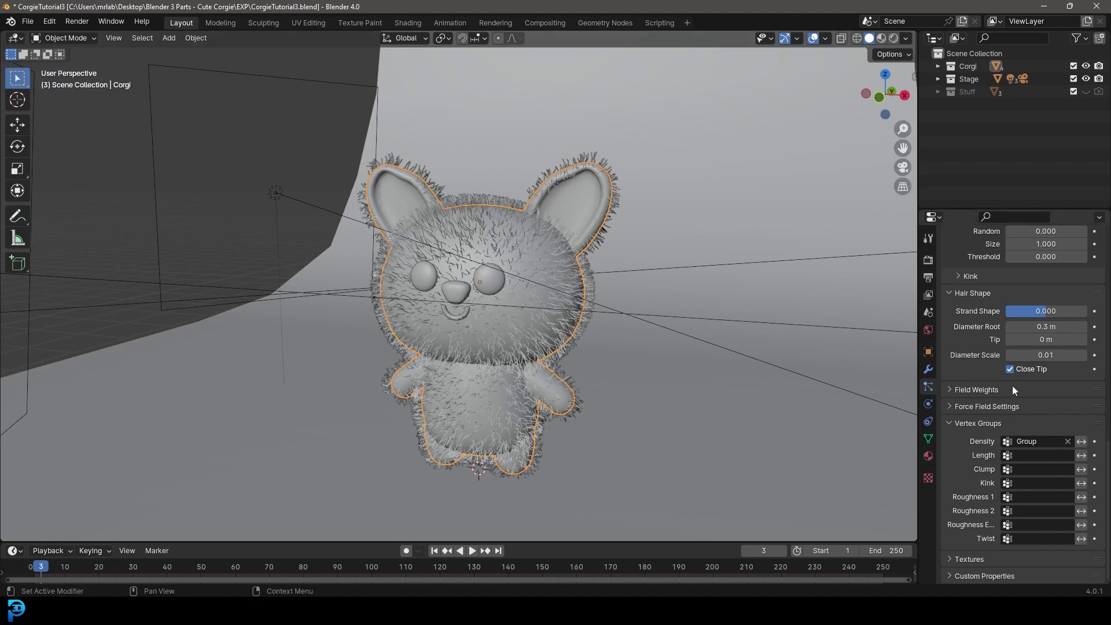
Step: Turn on B-Spline for the rendered hair path and switch the corgi to Particle Edit mode
scroll(996, 324, up, 15)
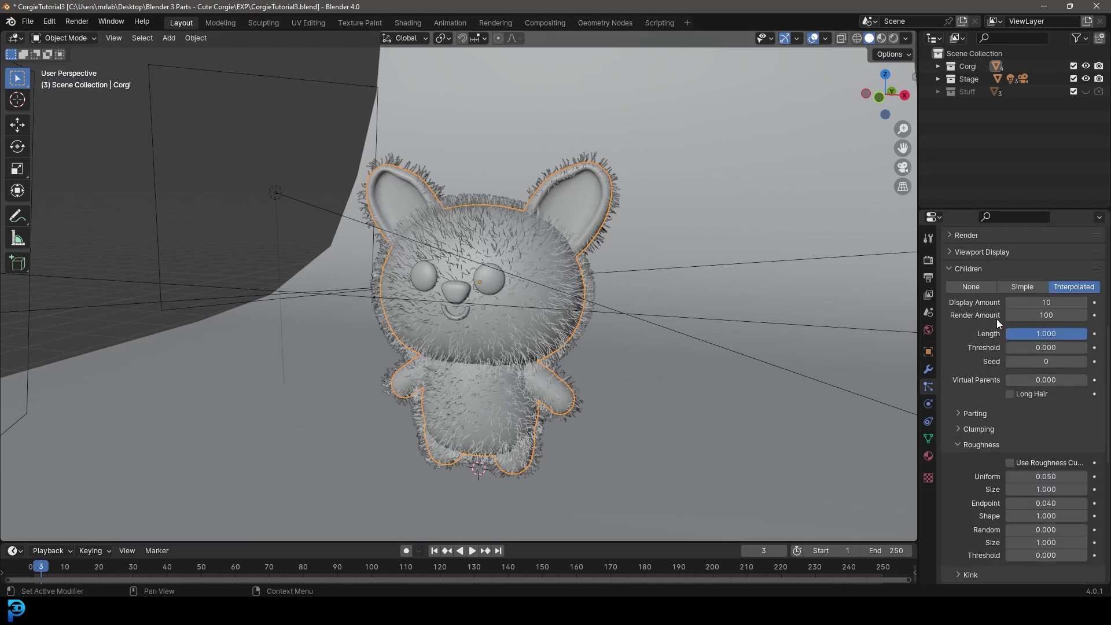
click(963, 334)
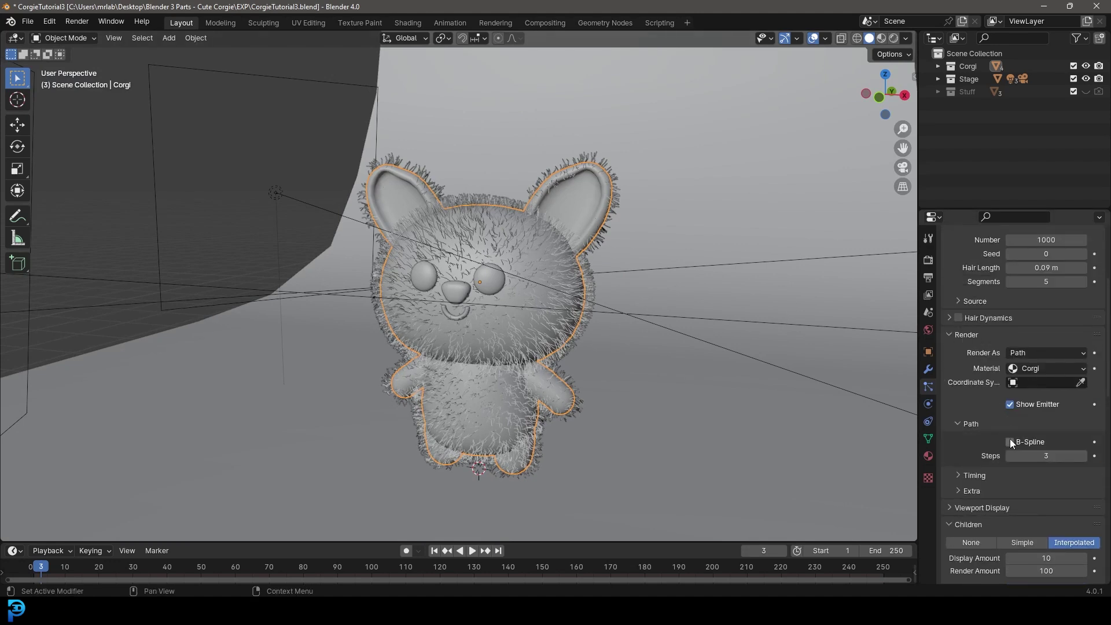
click(65, 38)
click(67, 136)
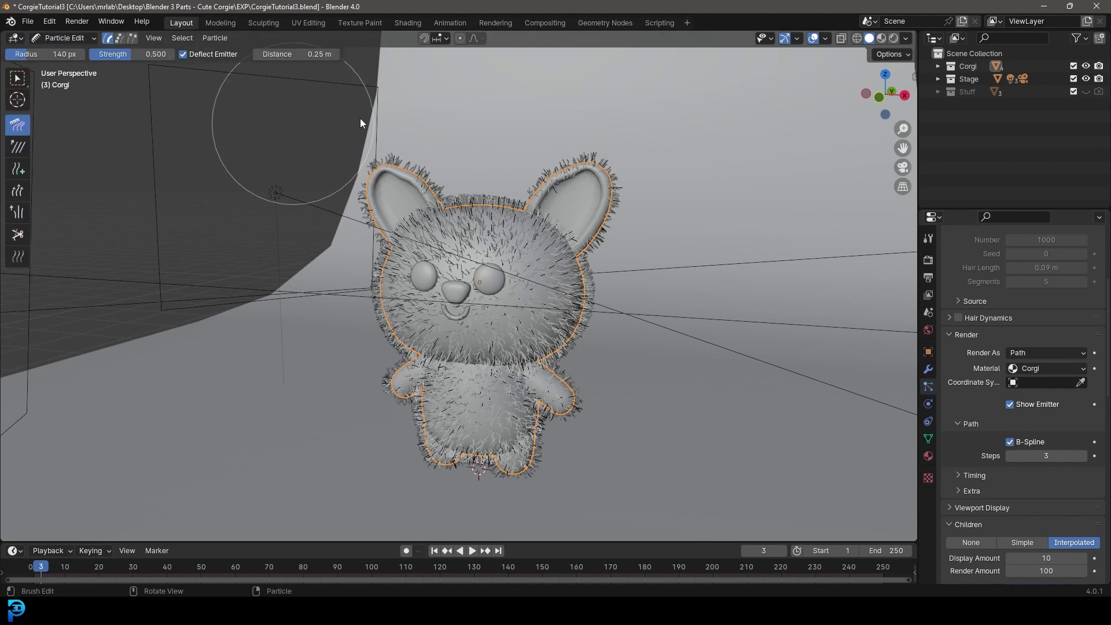
Step: Show the Comb tool's options in the front view and toggle the display of child hairs off and on
key(KP_1)
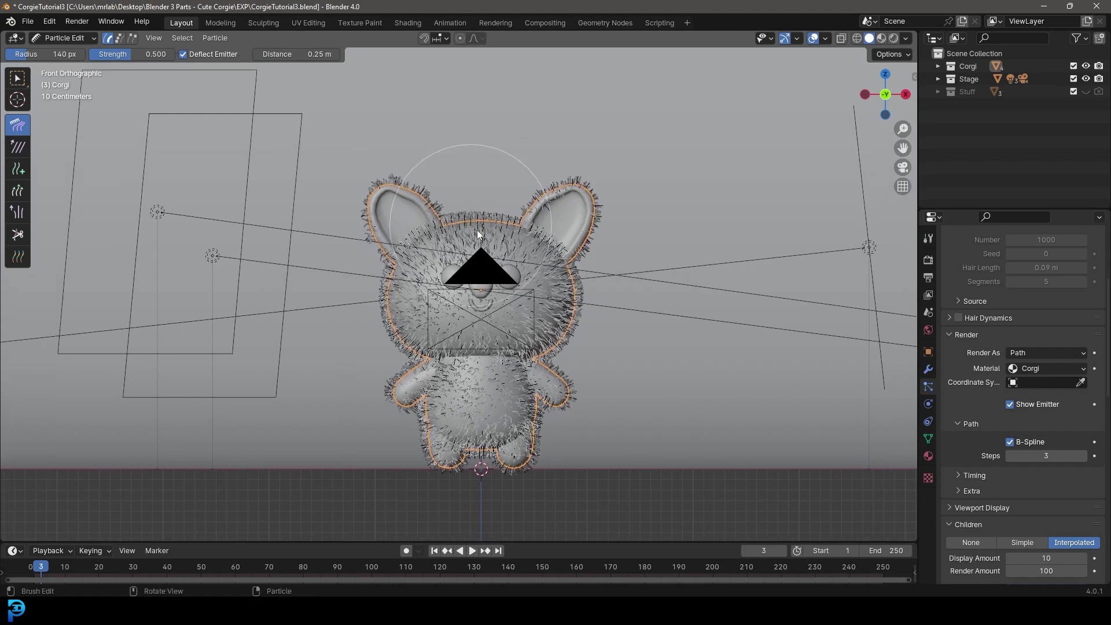
scroll(421, 183, up, 3)
key(n)
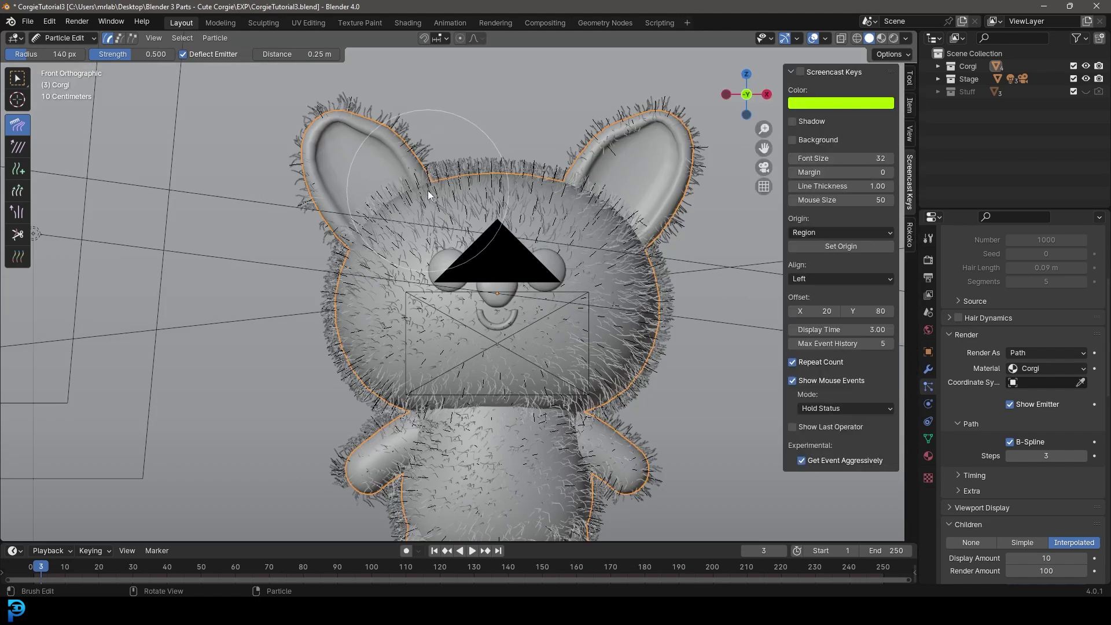
click(910, 78)
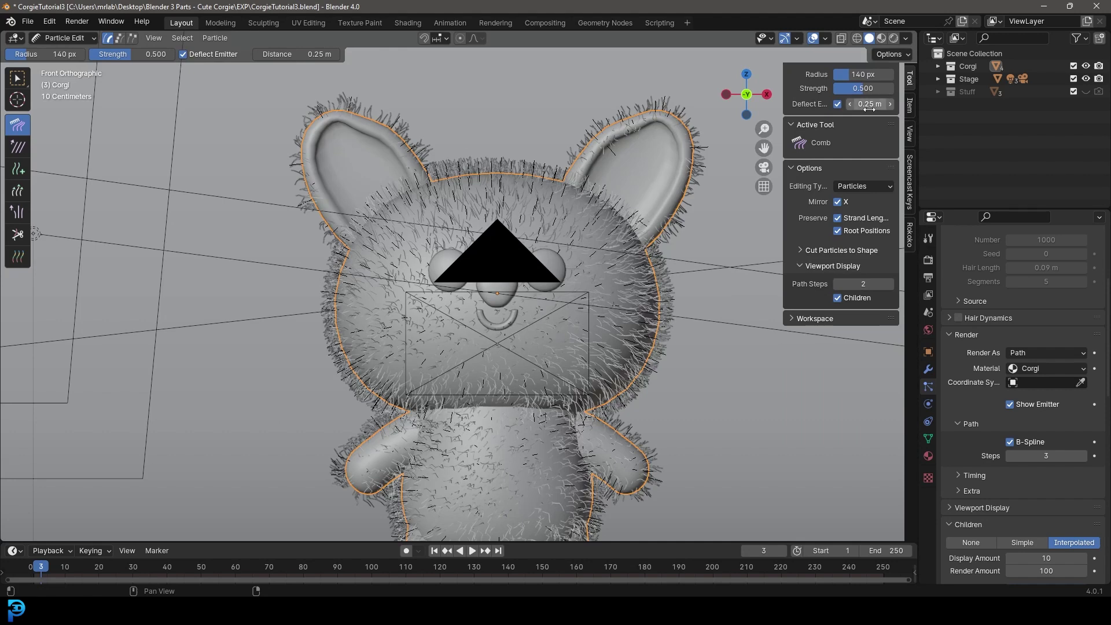
click(837, 298)
click(837, 298)
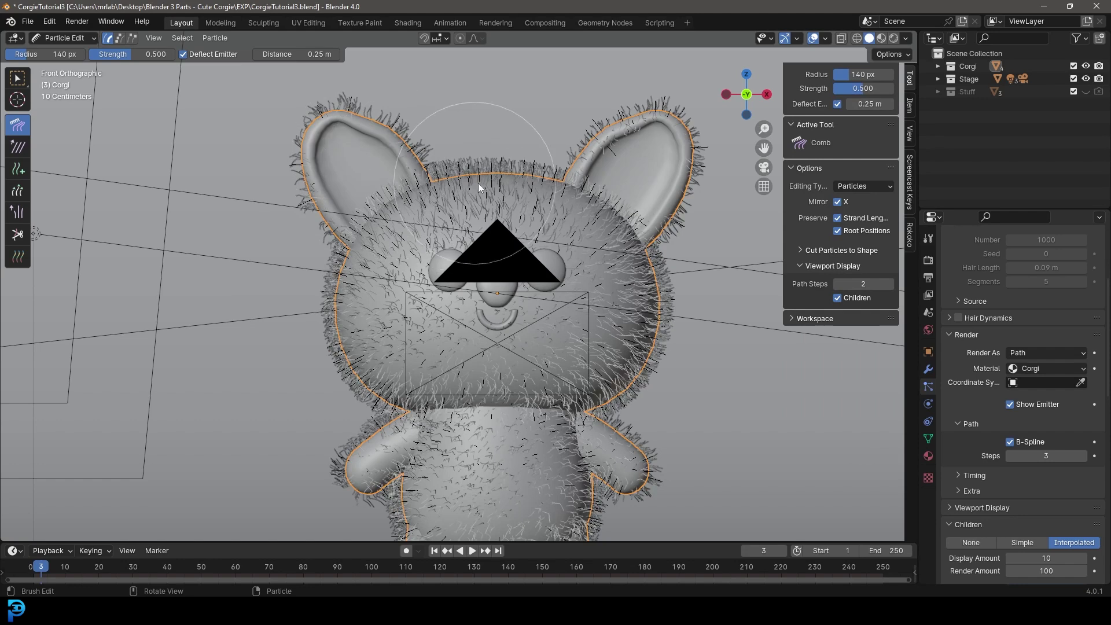
Step: Comb the hair on the corgi's body downward from the front view with a 140 px brush
scroll(478, 183, up, 2)
scroll(526, 207, down, 3)
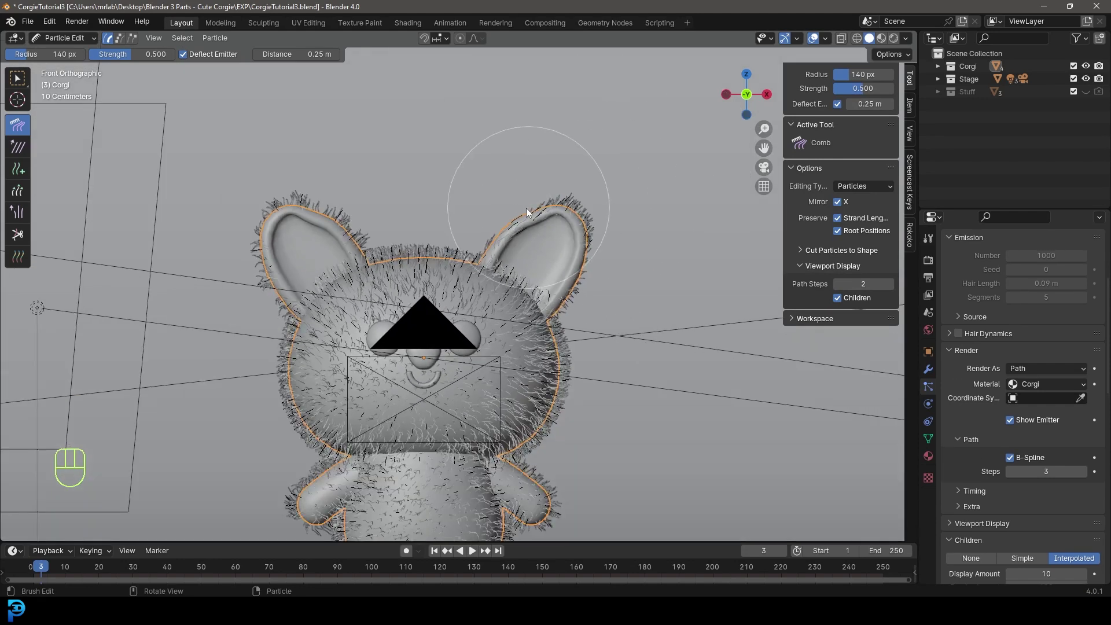
shift+middle_drag(405, 315, 365, 34)
scroll(463, 152, up, 3)
drag(463, 152, 521, 263)
drag(370, 139, 383, 283)
drag(249, 151, 279, 249)
mouse_move(190, 133)
mouse_down()
mouse_move(138, 173)
mouse_move(140, 231)
mouse_move(231, 321)
mouse_move(355, 283)
mouse_move(463, 320)
mouse_move(439, 312)
mouse_up()
drag(423, 140, 468, 328)
Step: Comb the hair on the corgi's head and ears downward, following the sides of the face
scroll(463, 289, down, 2)
shift+middle_drag(449, 281, 485, 490)
drag(281, 168, 325, 332)
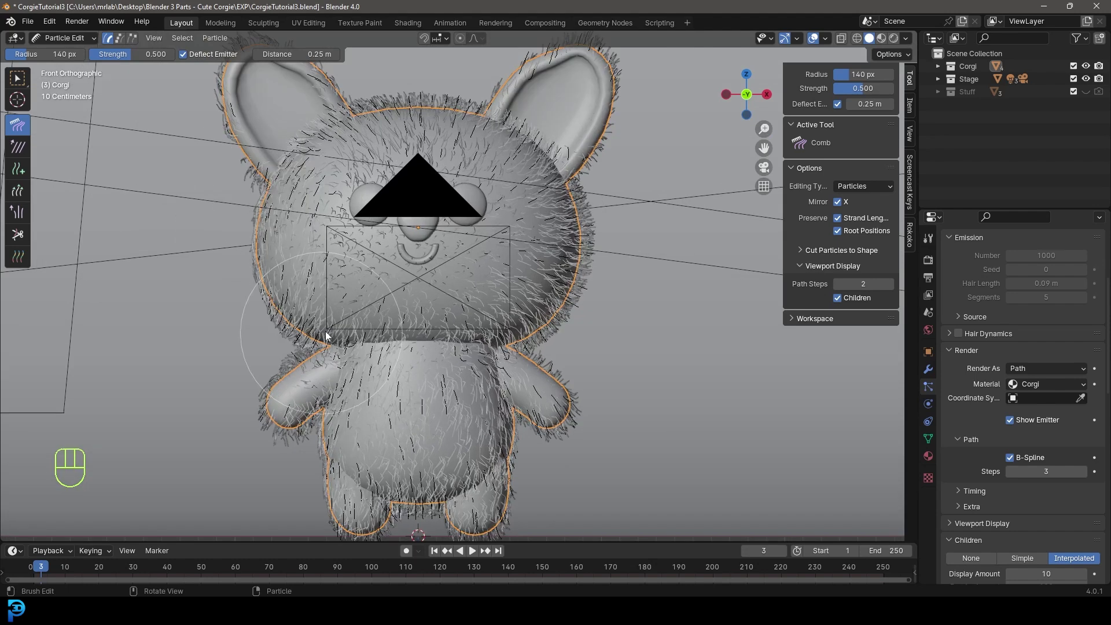
scroll(431, 245, down, 2)
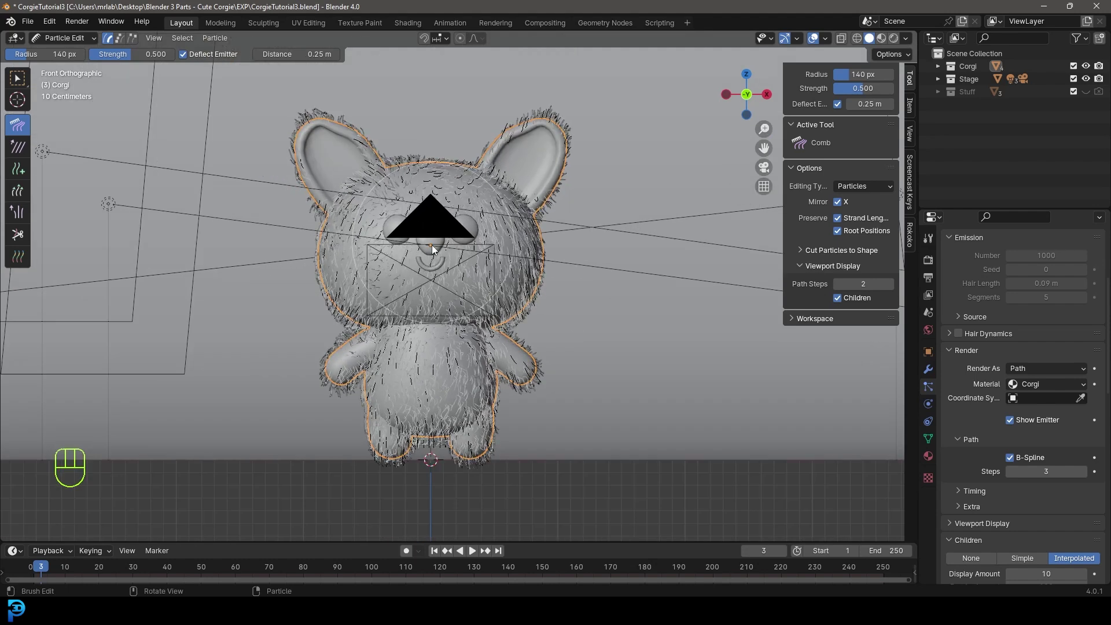
scroll(386, 173, up, 2)
shift+middle_drag(329, 128, 342, 215)
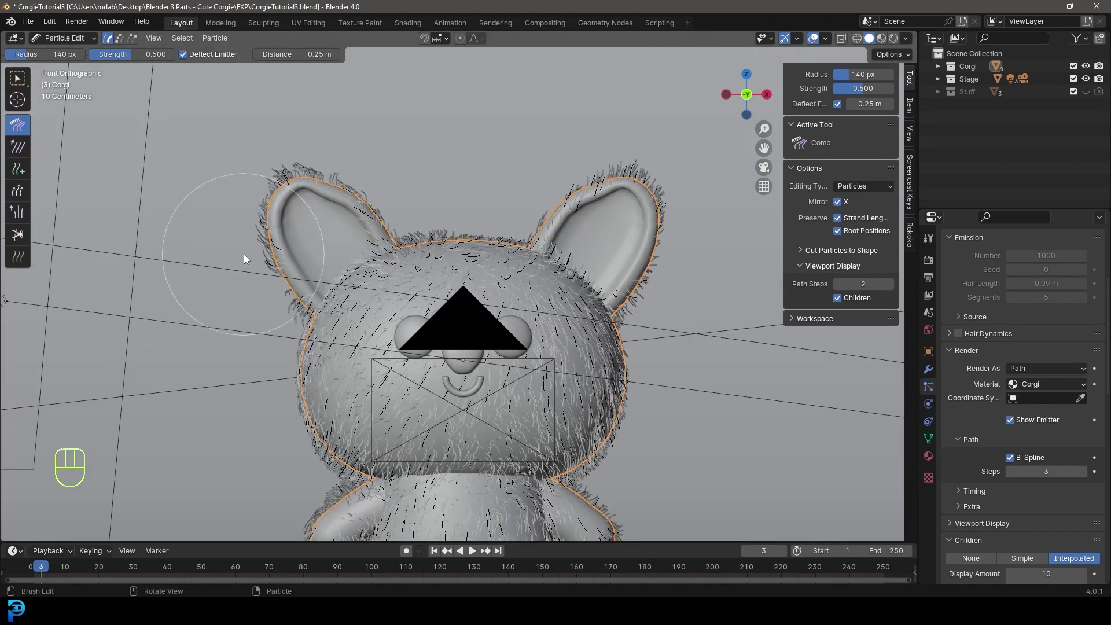
scroll(468, 274, down, 3)
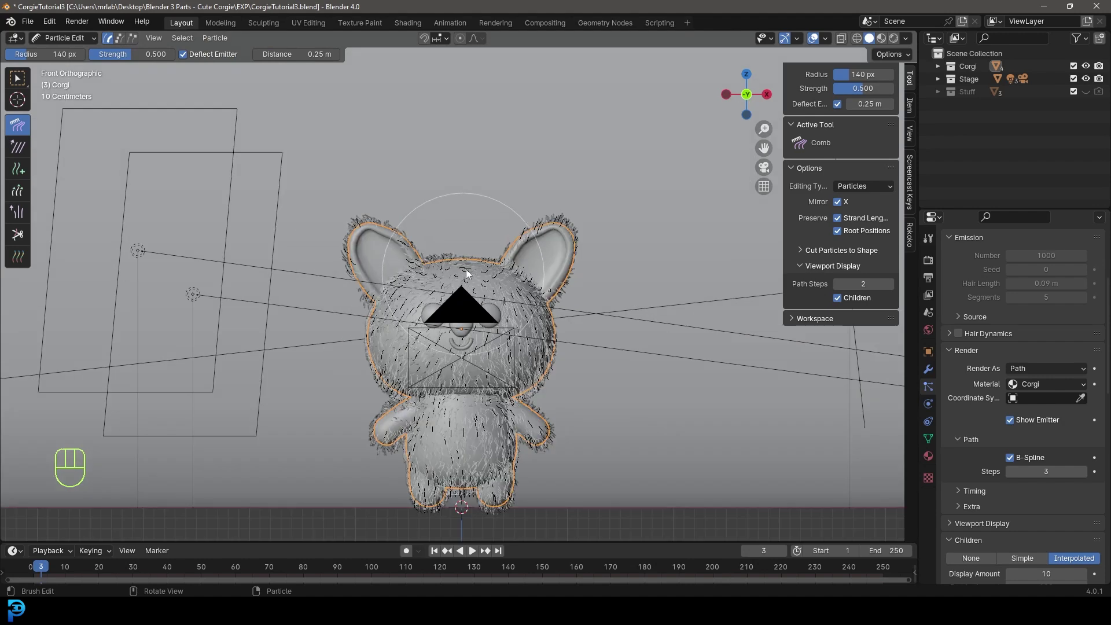
Step: Comb the hair on both arms outward toward the paws and return the corgi to Object Mode
scroll(472, 280, up, 2)
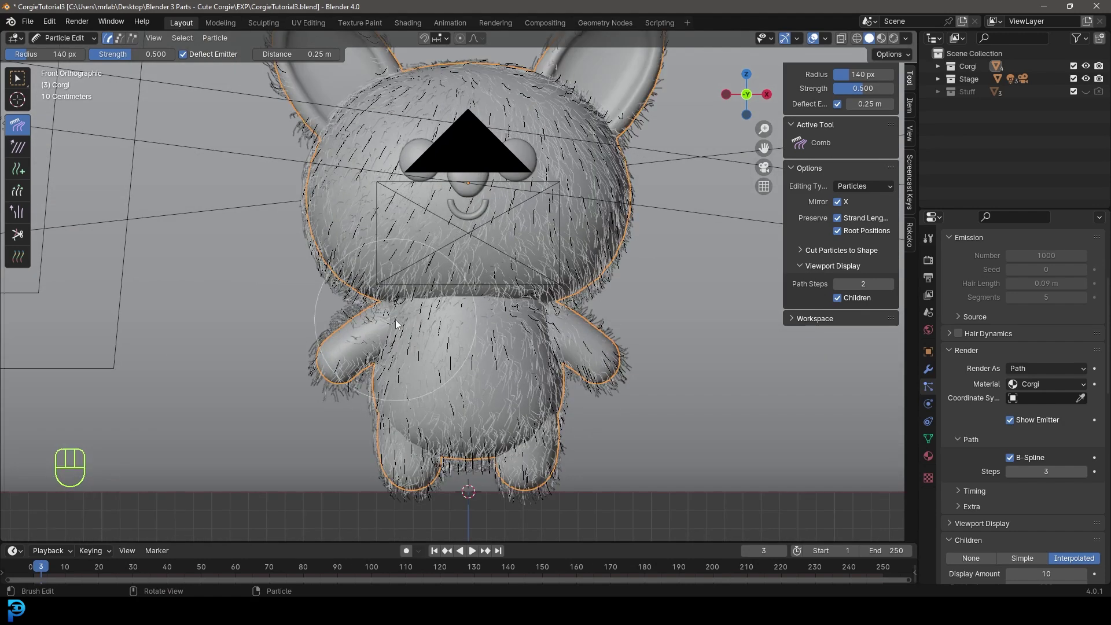
mouse_move(395, 321)
mouse_down()
mouse_move(326, 327)
mouse_move(322, 355)
mouse_up()
mouse_move(587, 347)
mouse_down()
mouse_move(602, 360)
mouse_move(633, 351)
mouse_up()
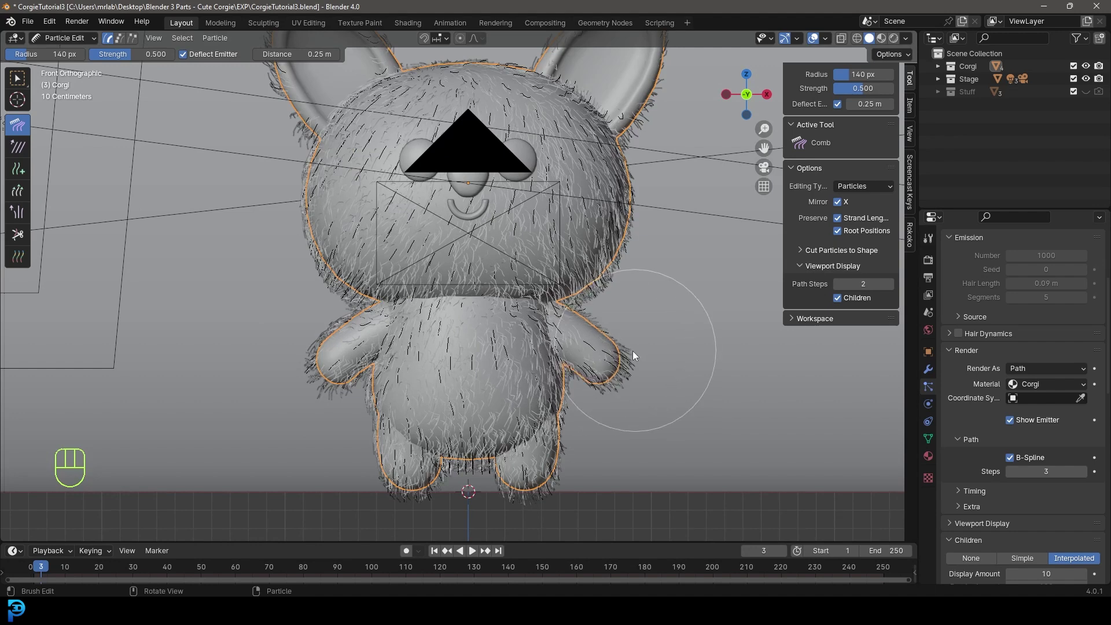
click(64, 37)
click(63, 50)
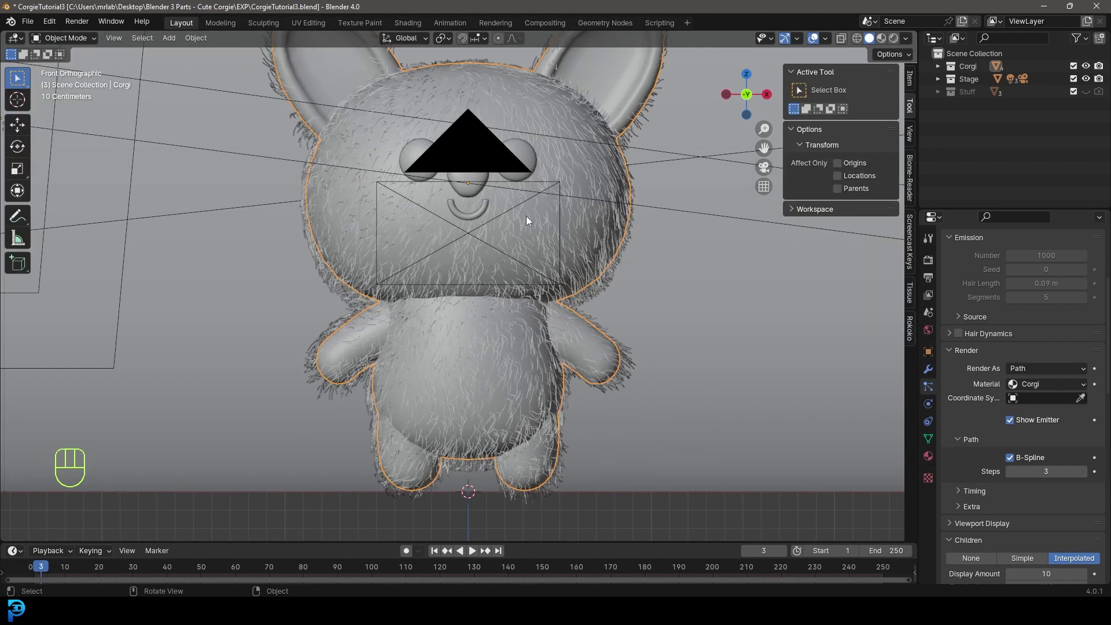
Step: Save the file and render a still image through the scene camera
scroll(527, 218, down, 6)
key(KP_0)
scroll(519, 225, down, 2)
shift+middle_drag(613, 341, 578, 213)
key(ctrl+s)
key(ctrl+s)
scroll(536, 210, down, 3)
scroll(529, 238, up, 3)
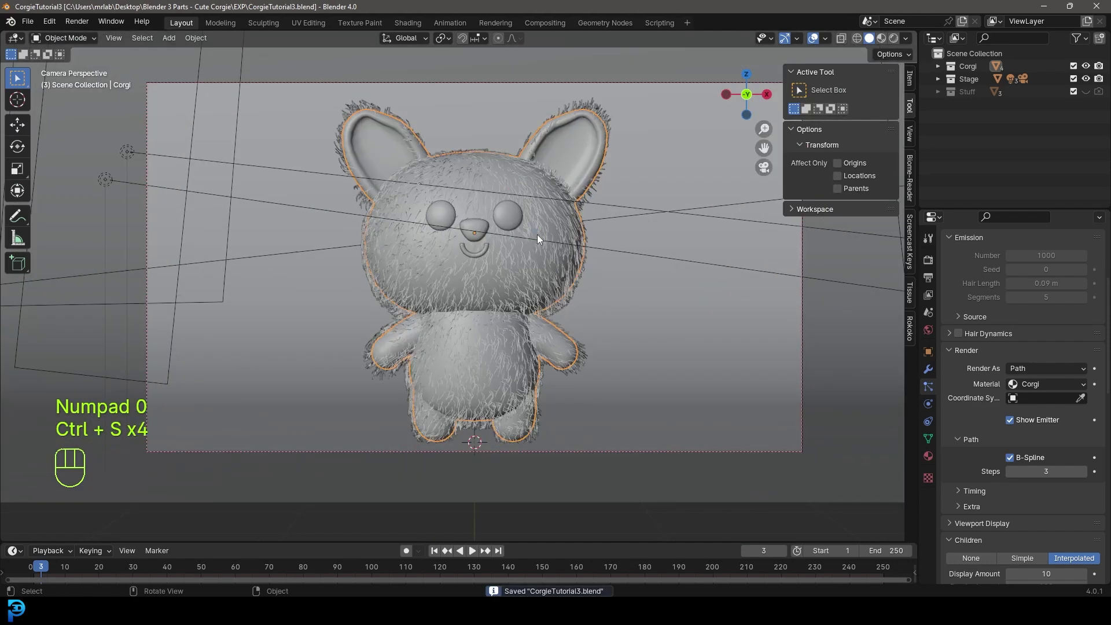
click(87, 22)
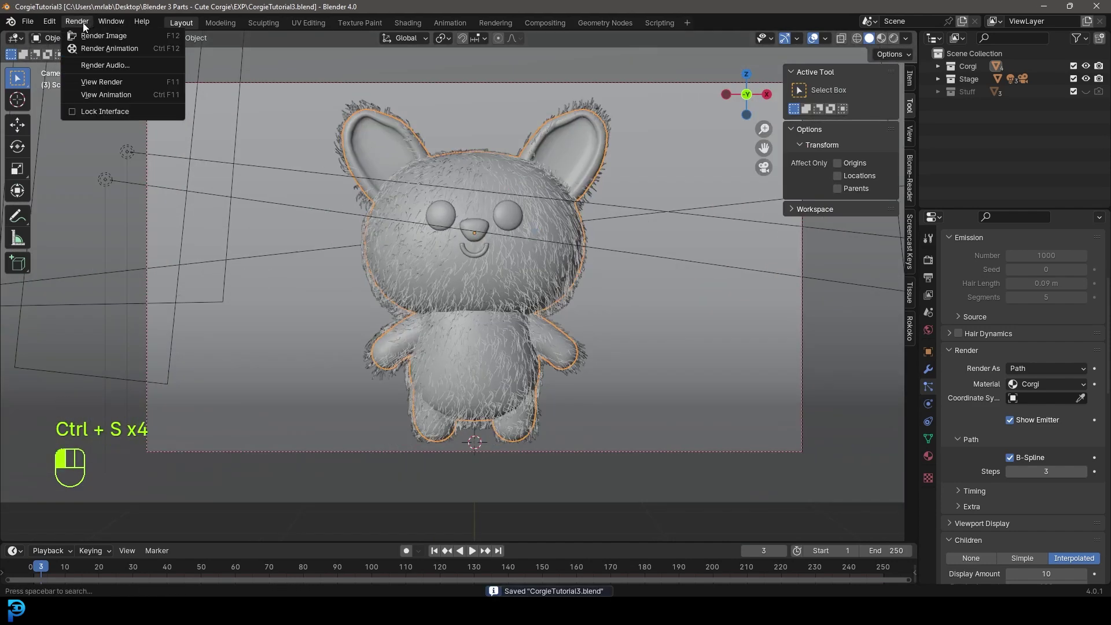
click(134, 39)
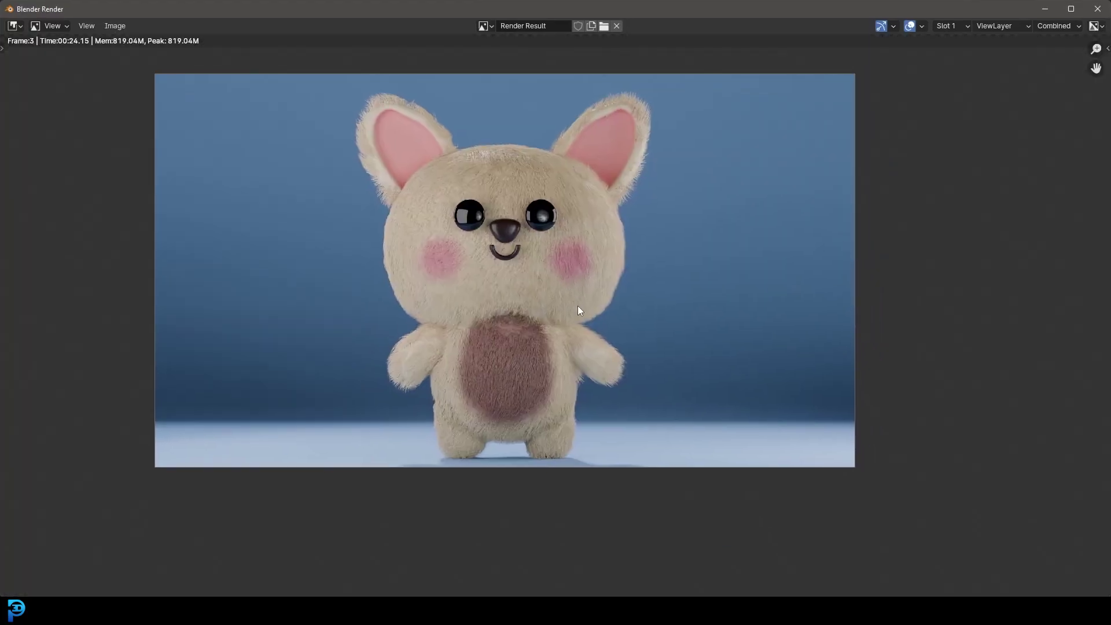
Step: Examine the rendered fur up close on the belly, arms, face and head
scroll(577, 307, up, 5)
middle_drag(458, 318, 601, 159)
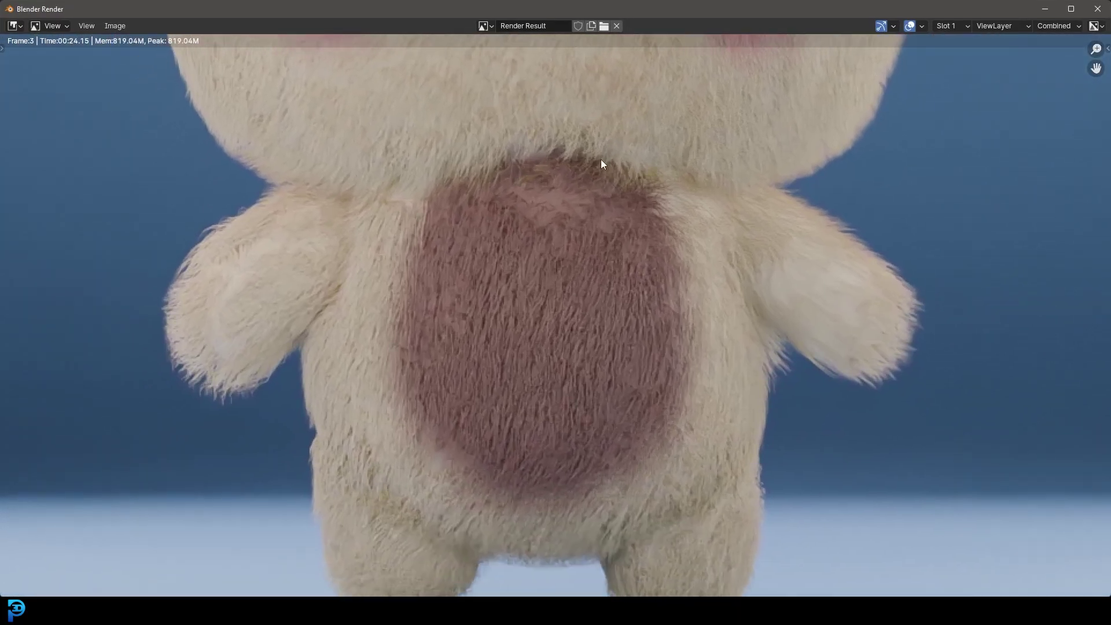
scroll(502, 403, down, 3)
middle_drag(551, 222, 547, 350)
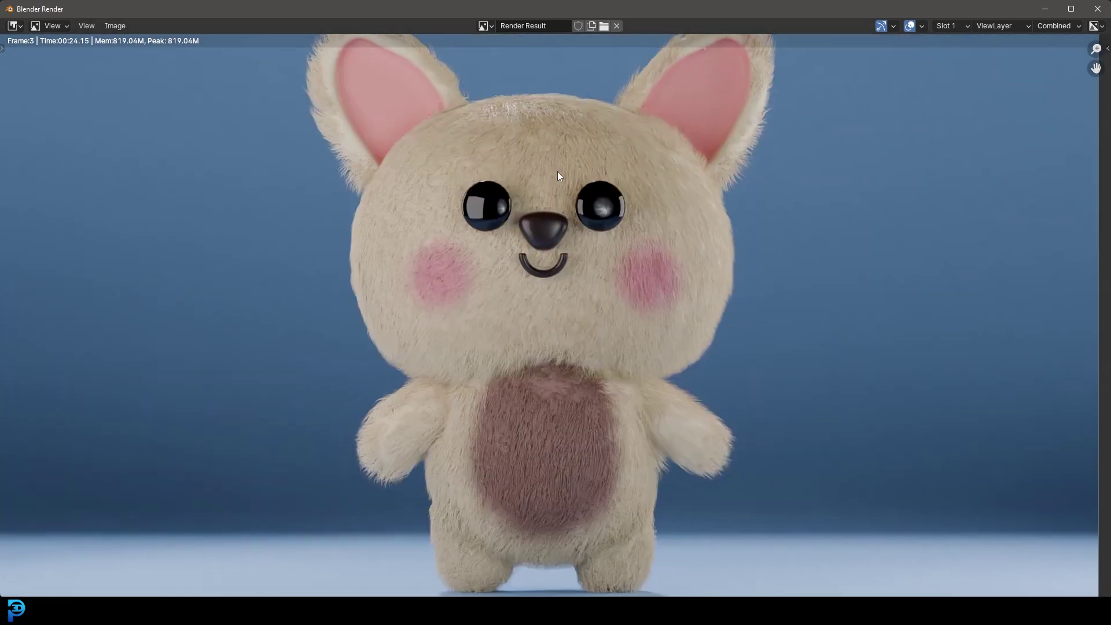
scroll(557, 173, down, 2)
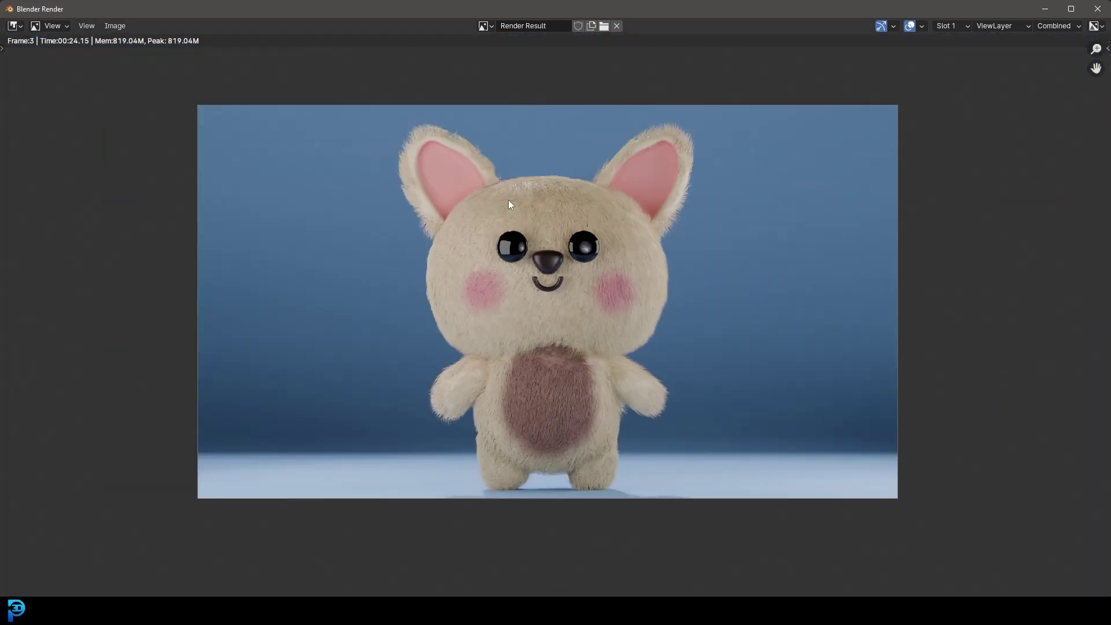
scroll(508, 200, up, 4)
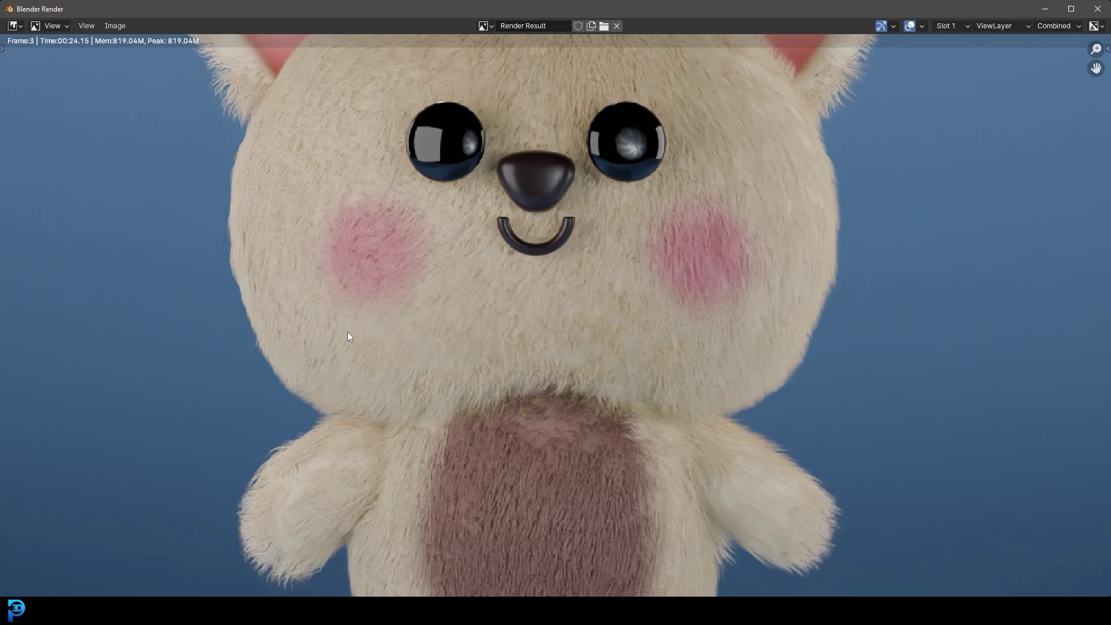
scroll(348, 332, down, 2)
scroll(483, 237, down, 2)
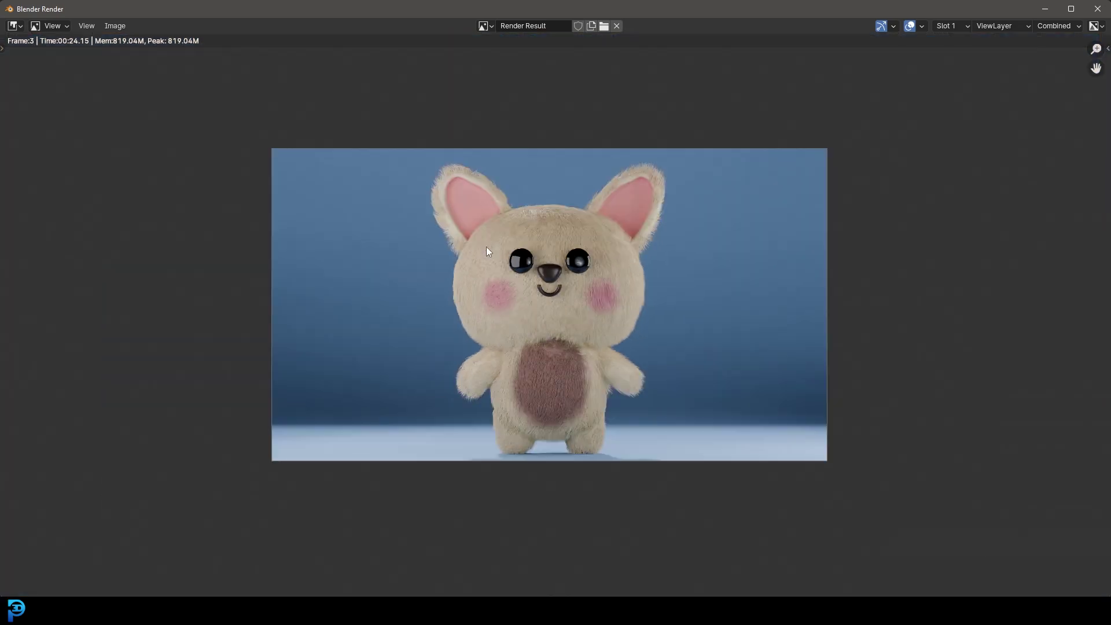
scroll(527, 298, up, 3)
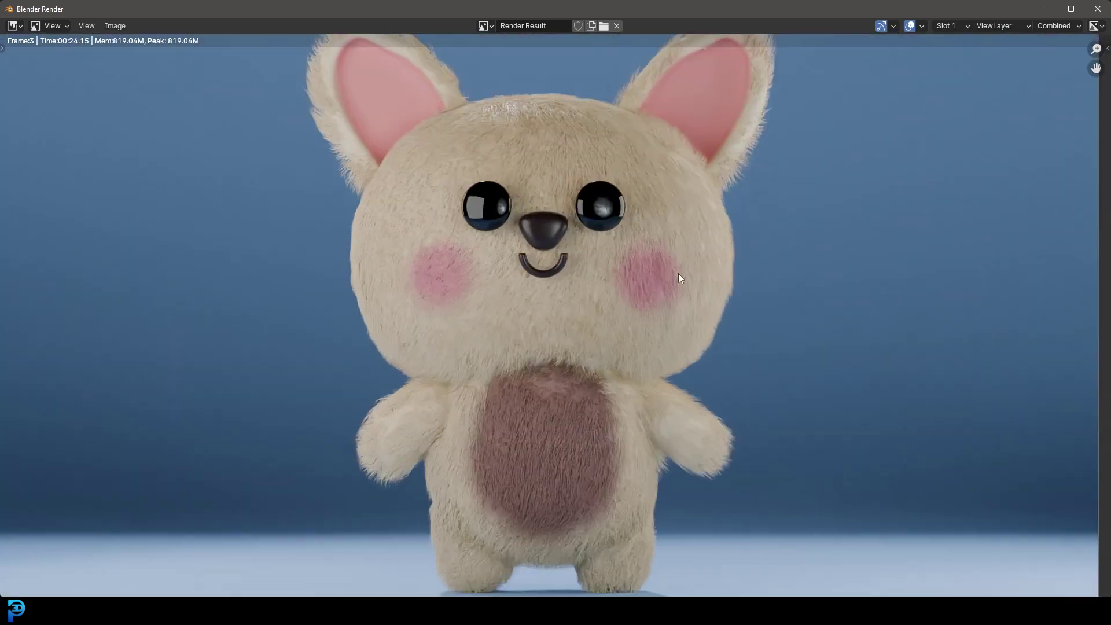
scroll(679, 278, down, 2)
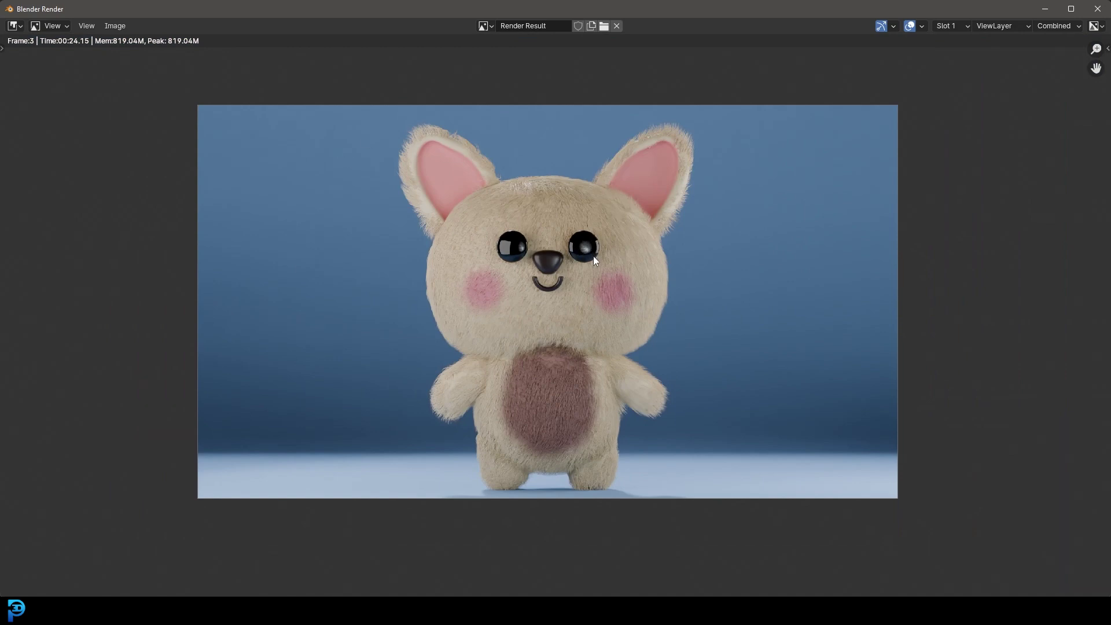
scroll(594, 259, down, 2)
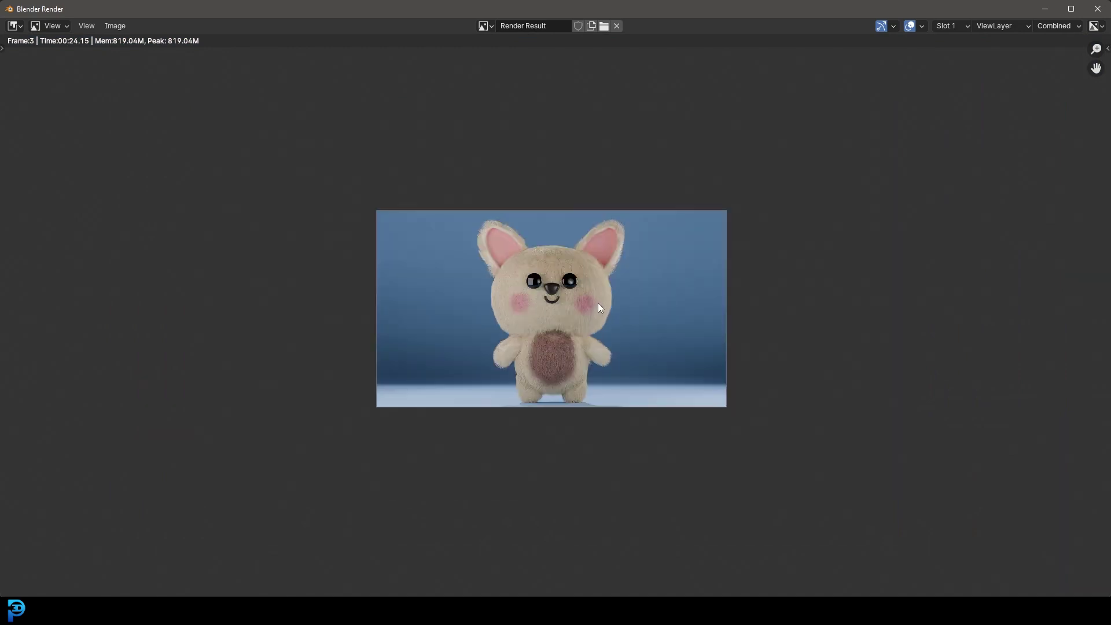
Step: Close the render window and save the file
key(Escape)
key(ctrl+s)
key(ctrl+s)
Step: Hide the Stage collection in the front view and make the Corgi collection active
scroll(521, 244, down, 3)
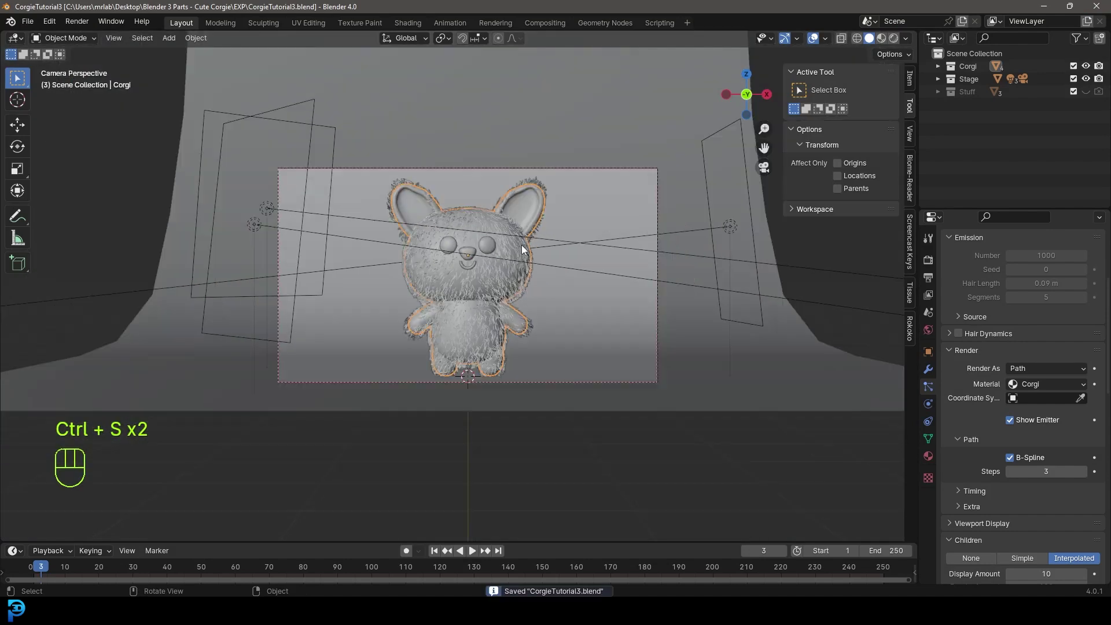
key(KP_1)
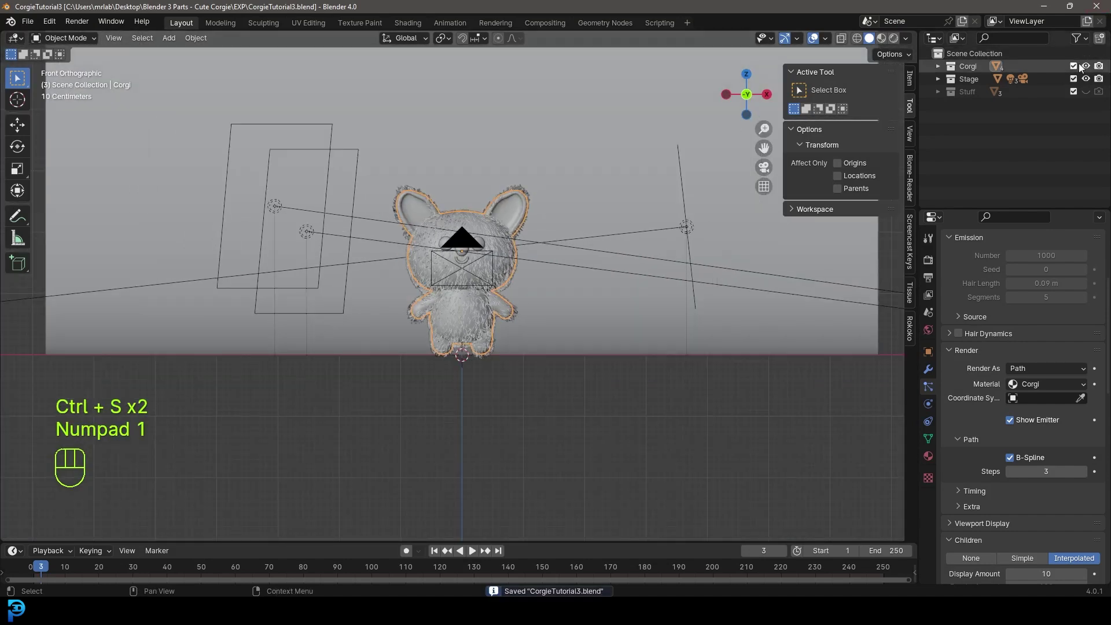
click(1085, 78)
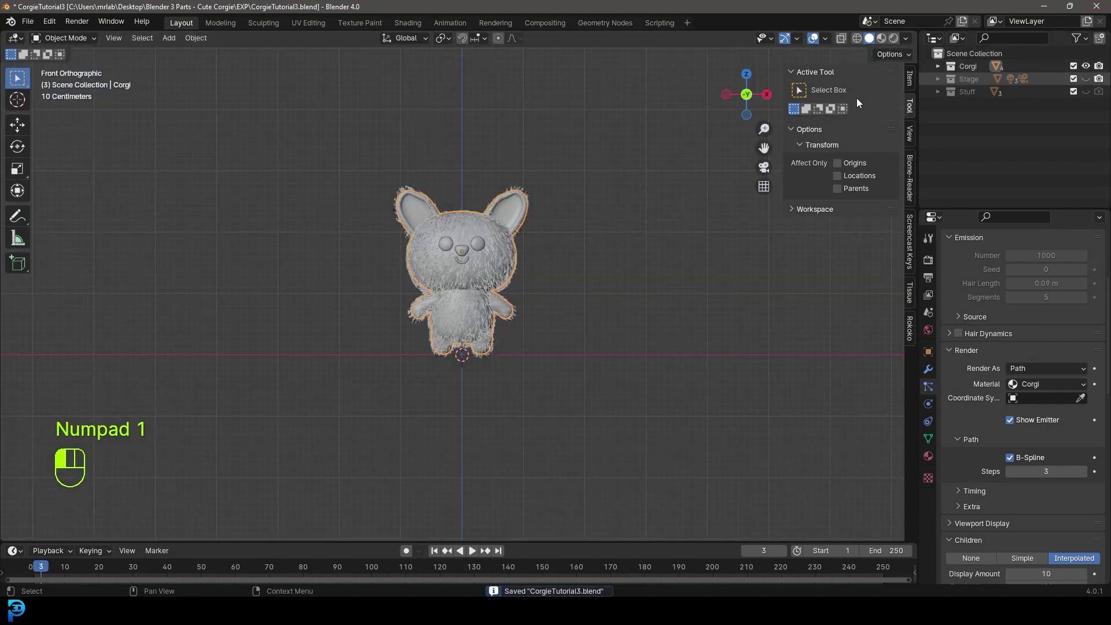
click(967, 65)
shift+middle_drag(445, 255, 467, 246)
scroll(468, 243, up, 3)
Step: Add a mesh circle and raise it along the Z axis to the corgi's neck, just below the head
key(alt+a)
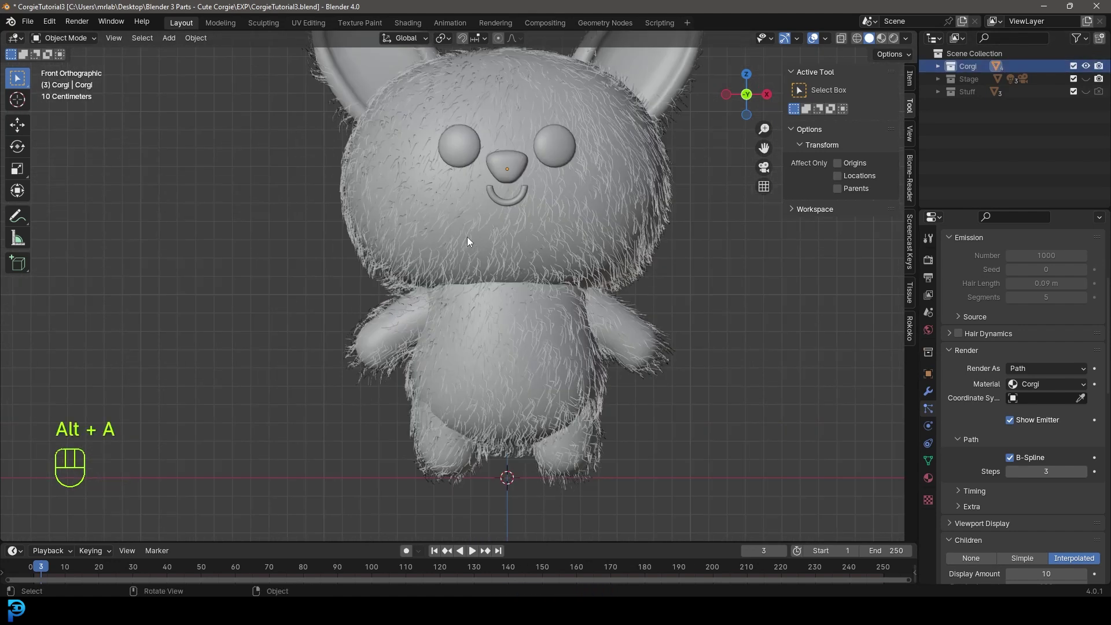
key(shift+a)
mouse_move(431, 252)
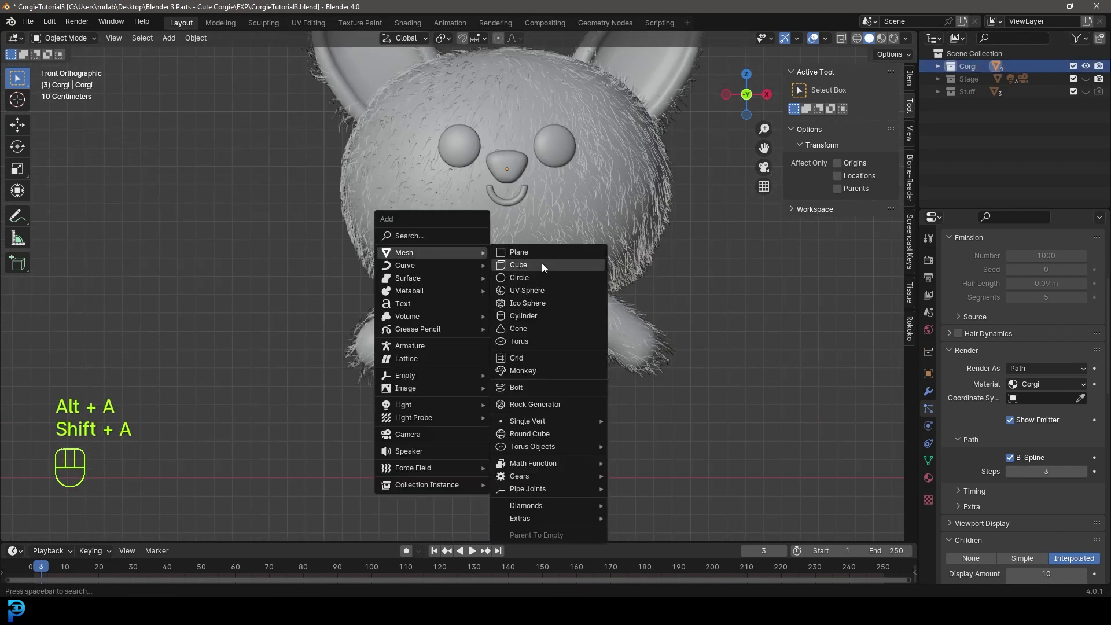
click(547, 278)
key(g)
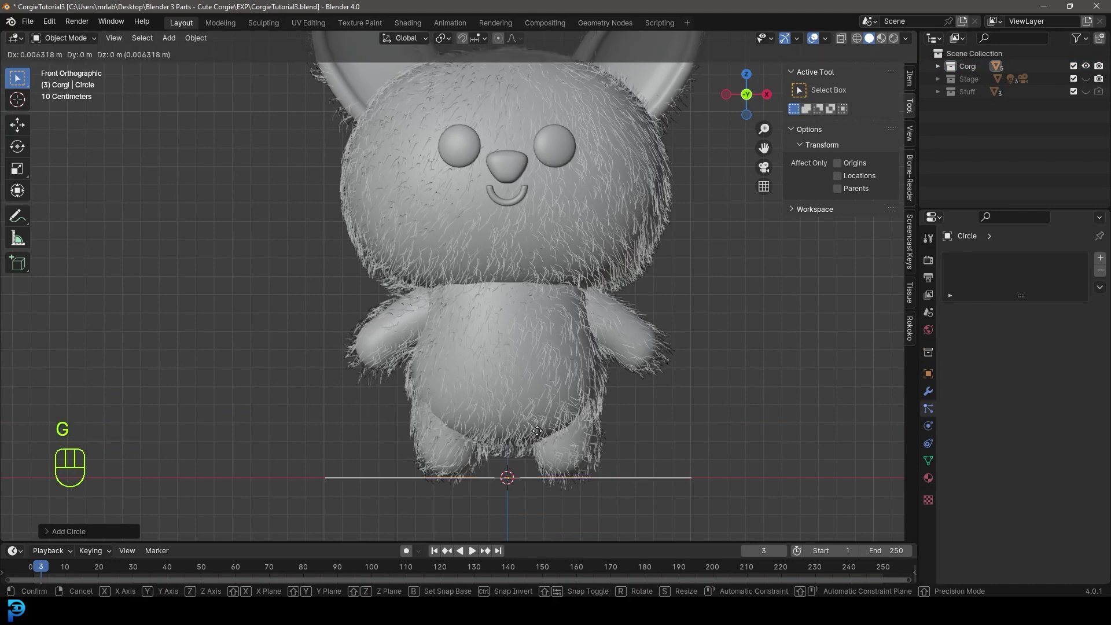
key(z)
click(527, 236)
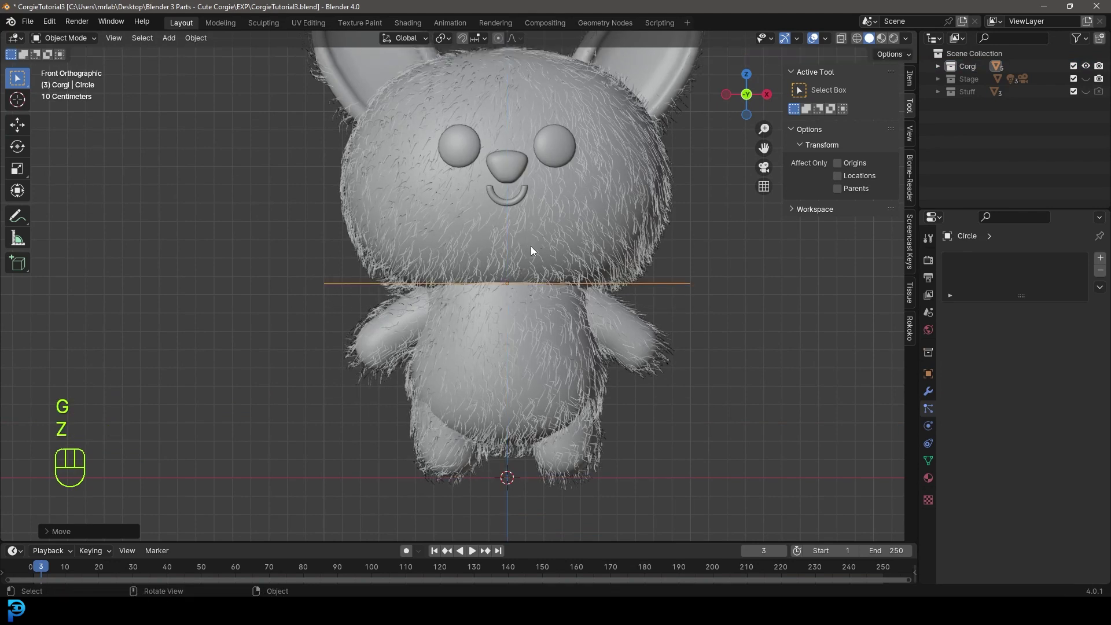
Step: Enter Edit Mode with vertex selection and scale the circle down to fit around the corgi's neck
key(Tab)
shift+middle_drag(523, 249, 517, 255)
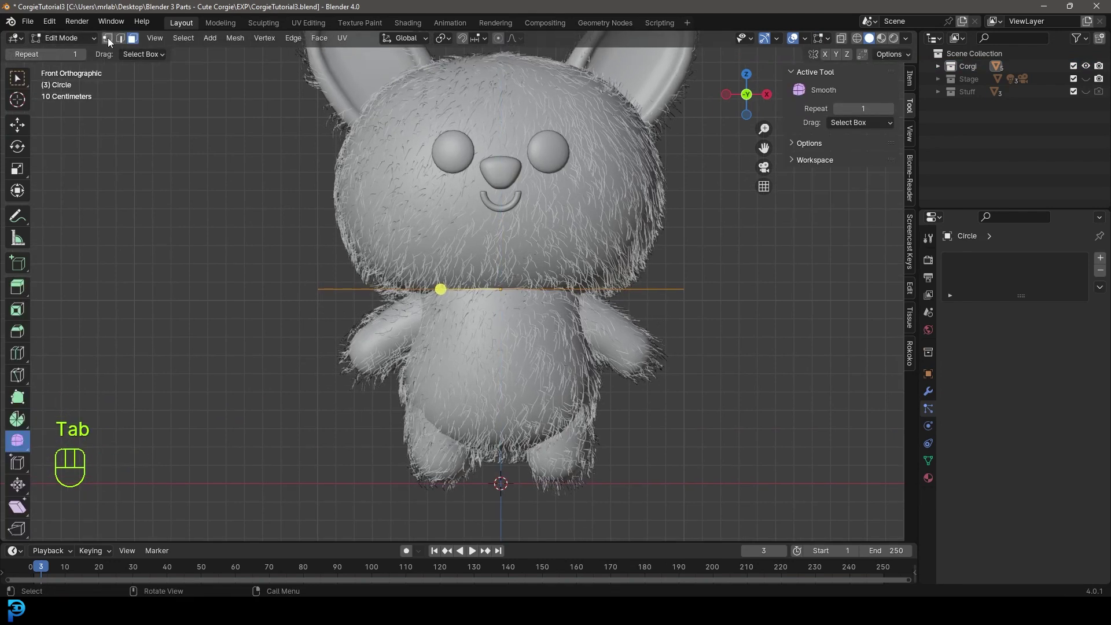
scroll(616, 385, up, 2)
key(s)
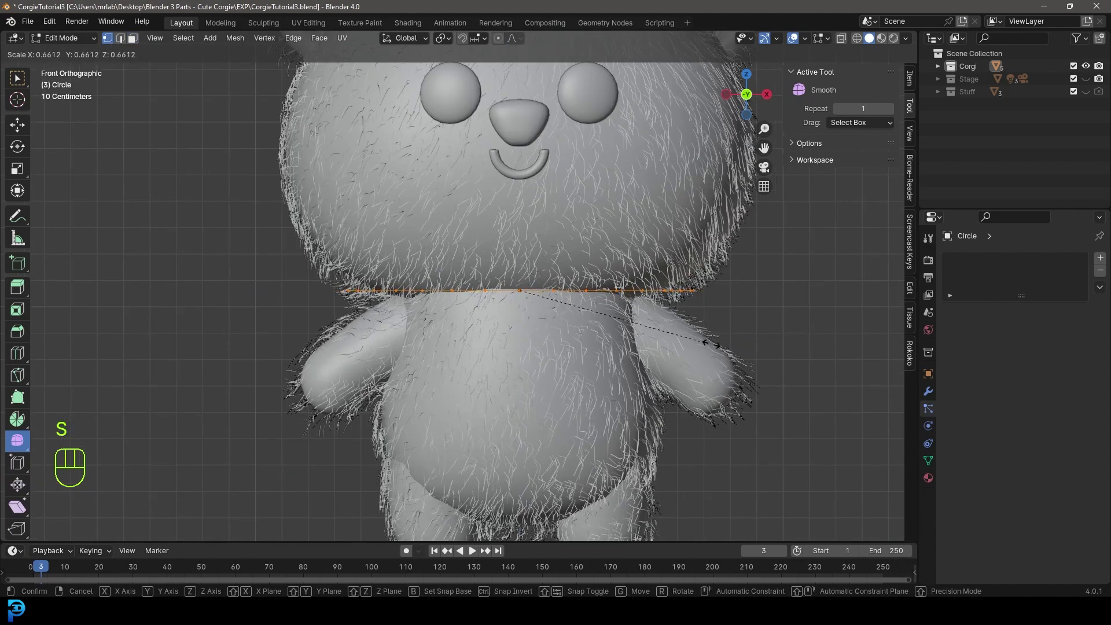
click(720, 345)
Step: Extrude the circle about 0.15 m downward along the Z axis to form a band around the neck
key(e)
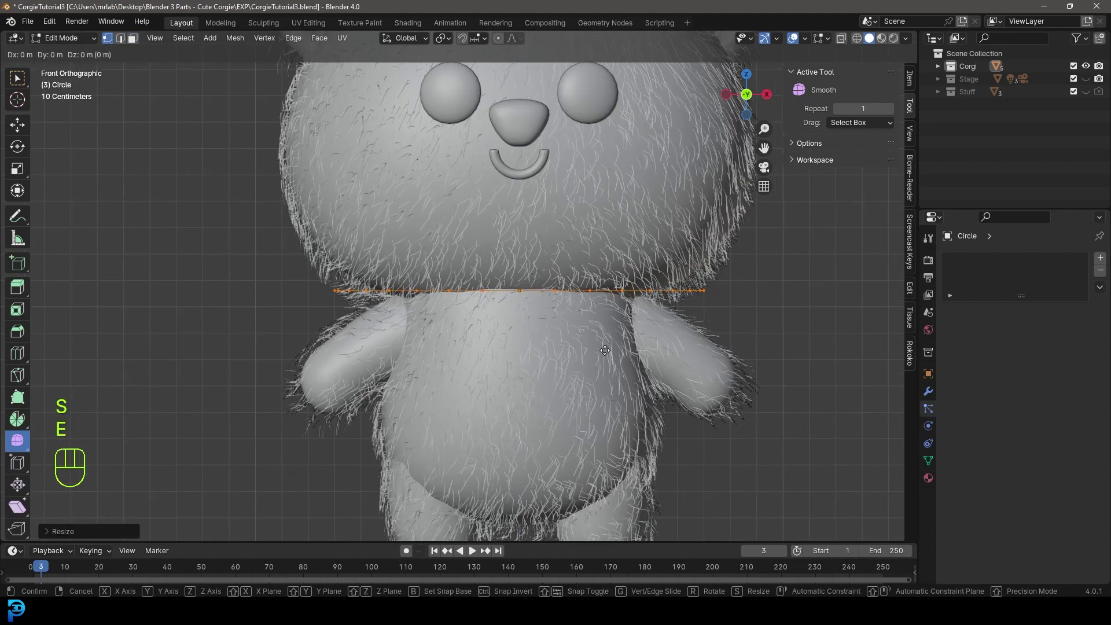
key(z)
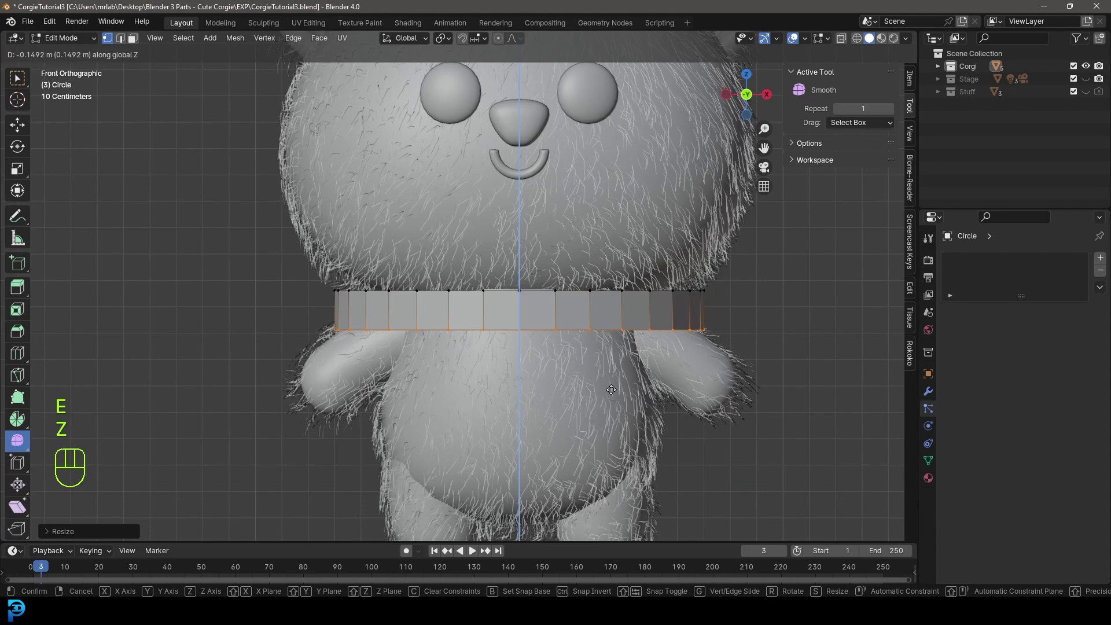
click(538, 333)
scroll(536, 330, up, 2)
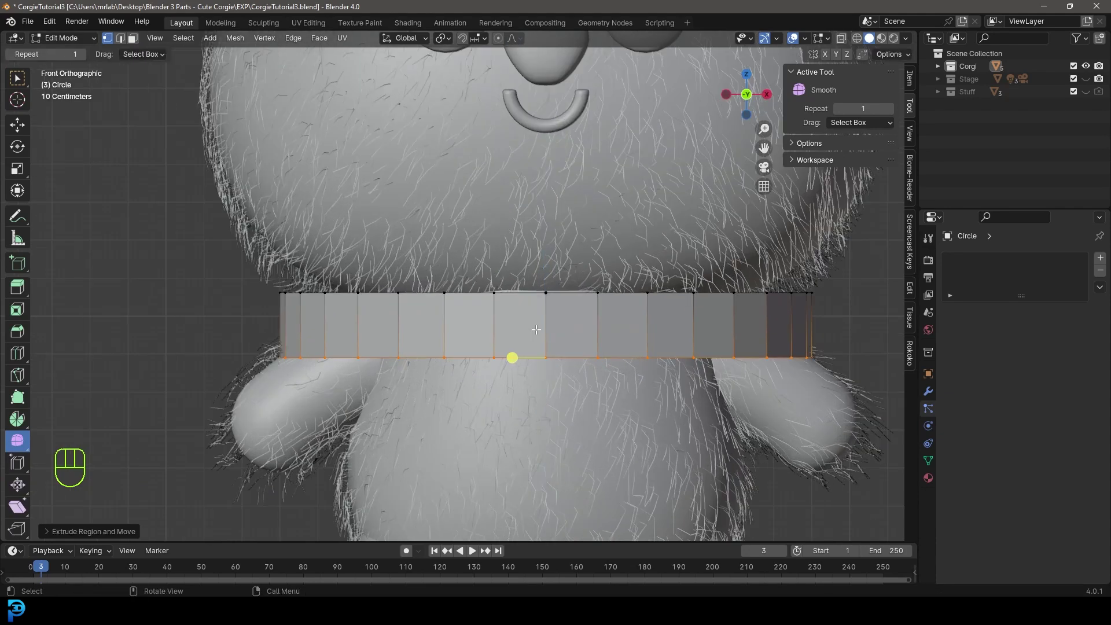
Step: Add two horizontal loop cuts around the neck band and scale them apart along Z, close to its upper and lower edges
scroll(491, 324, up, 2)
key(ctrl+r)
scroll(502, 336, up, 1)
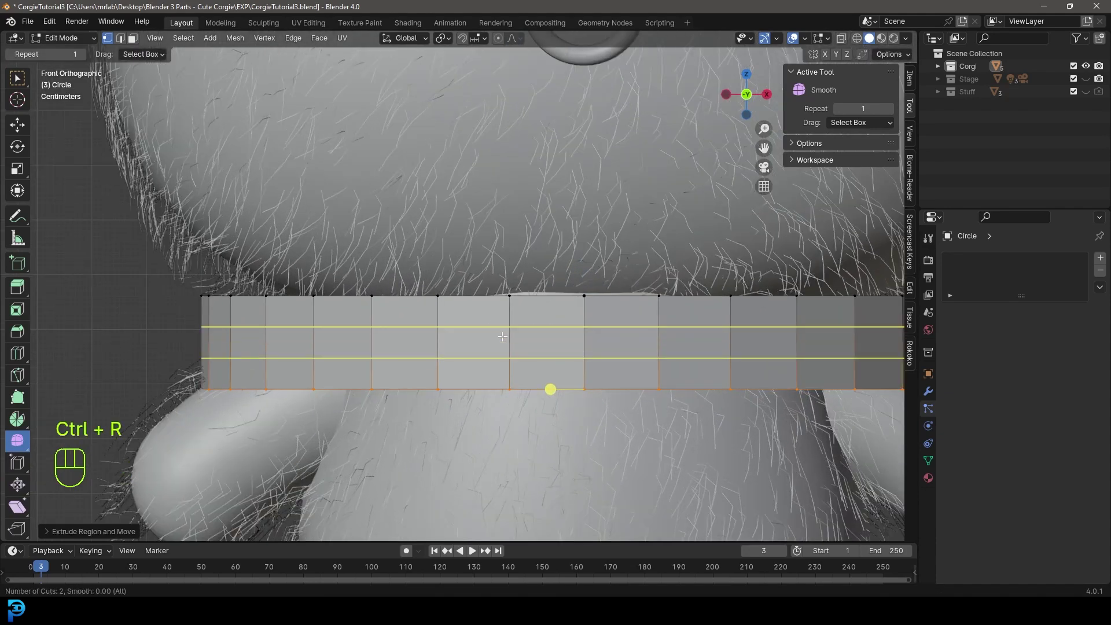
click(502, 337)
right_click(502, 337)
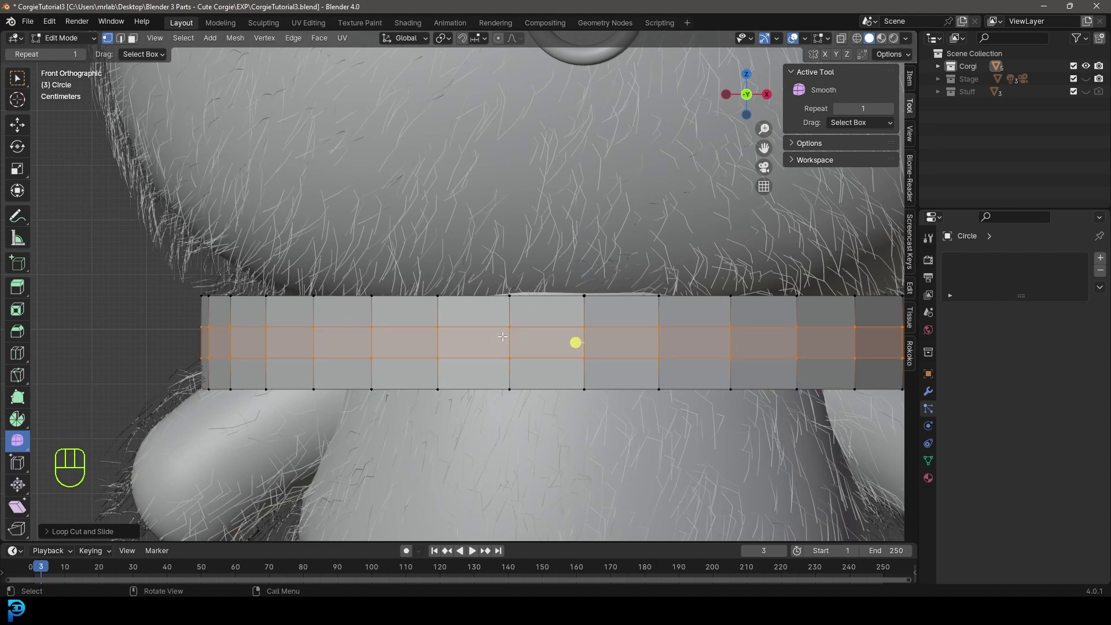
key(s)
key(z)
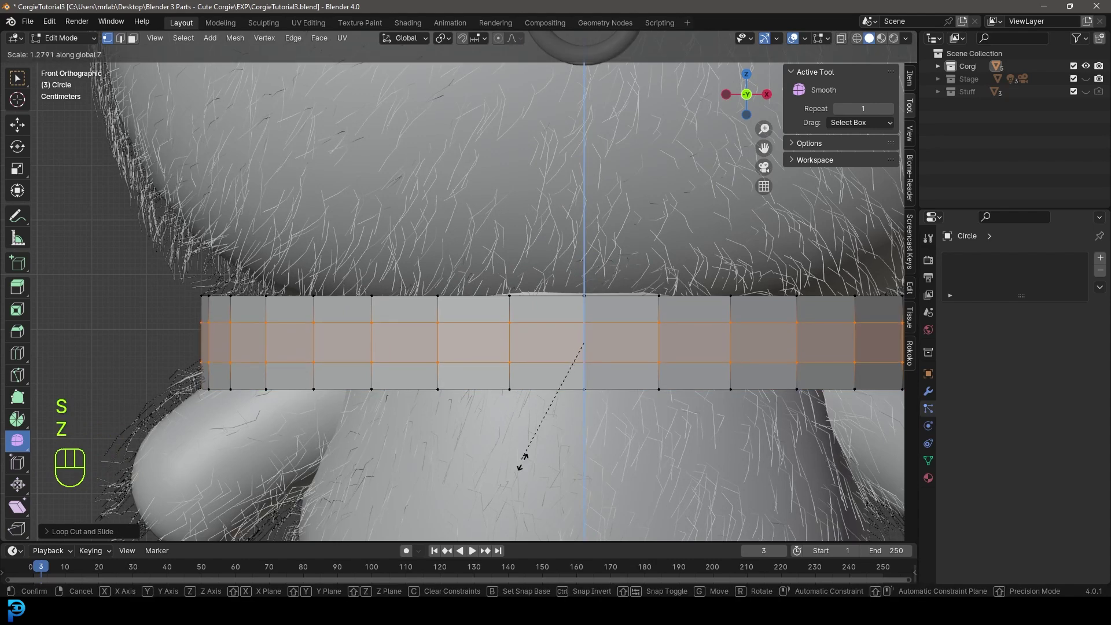
click(557, 103)
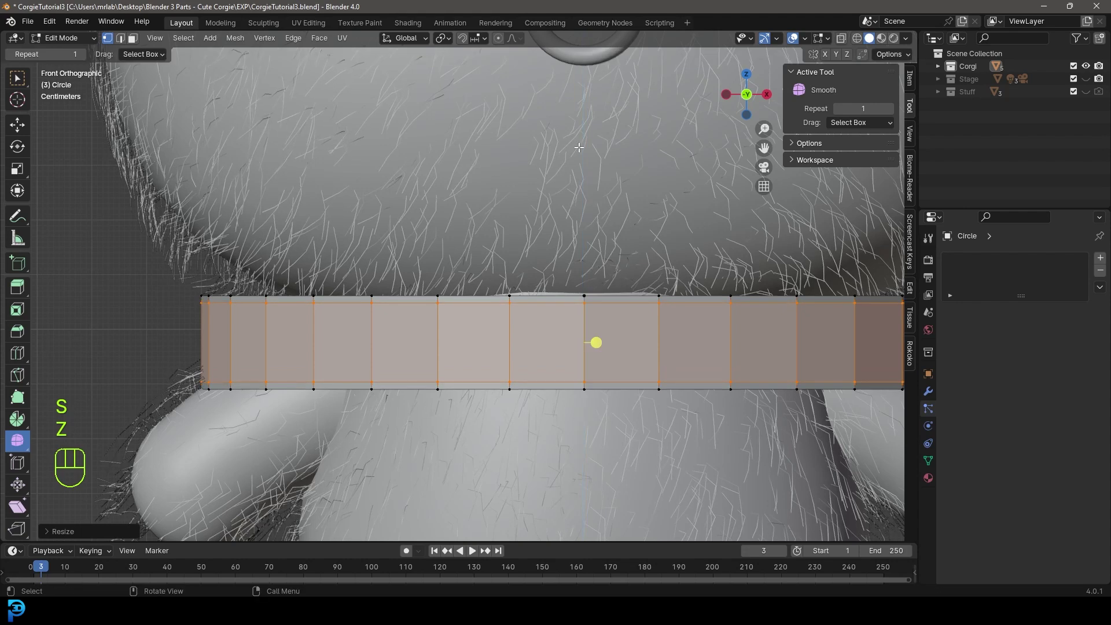
Step: Push the two inner loops of the neck band outward about 0.023 m with Shrink/Fatten
scroll(596, 342, down, 1)
key(alt+s)
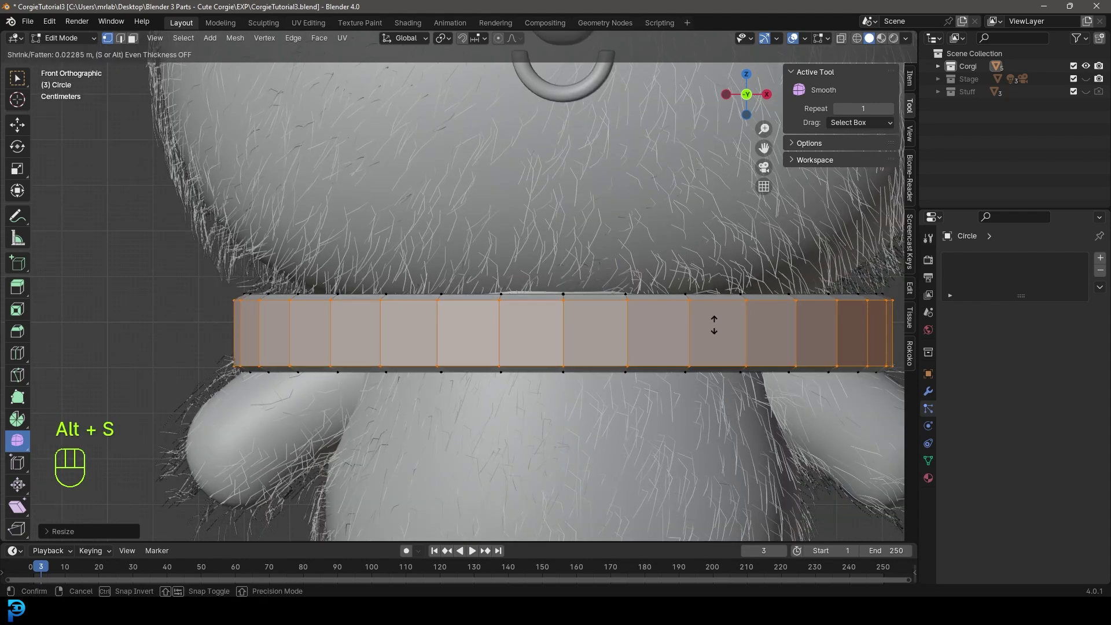
click(714, 325)
scroll(595, 285, down, 3)
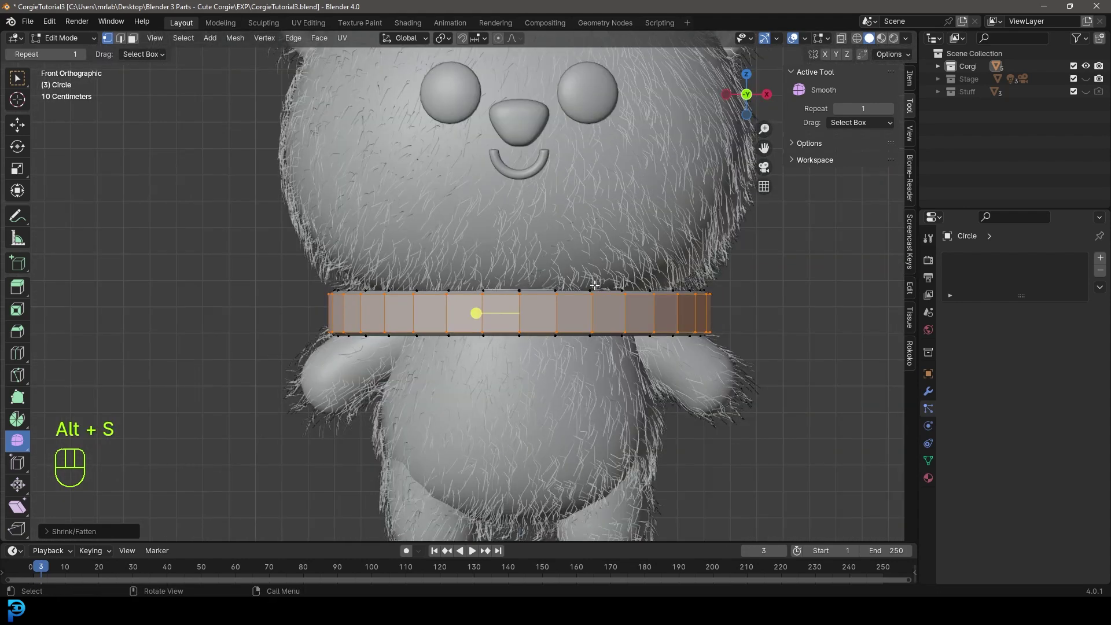
Step: Enable proportional editing and X mirror, and pull the band's lower front centre vertex down along Z into a soft point
click(501, 38)
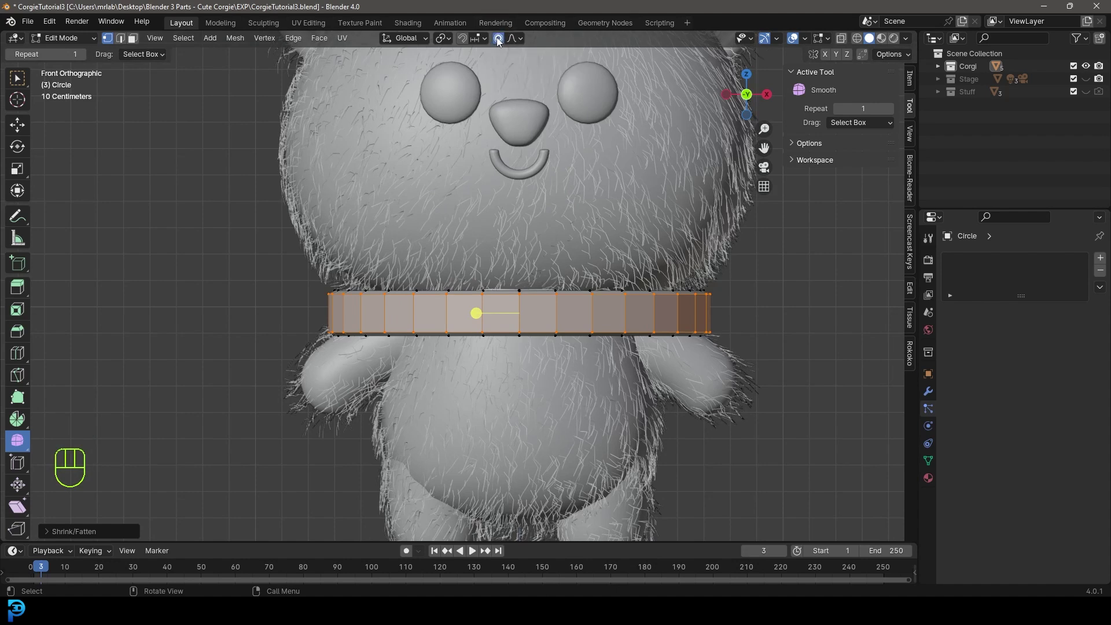
click(825, 53)
key(n)
key(n)
click(519, 334)
key(g)
key(z)
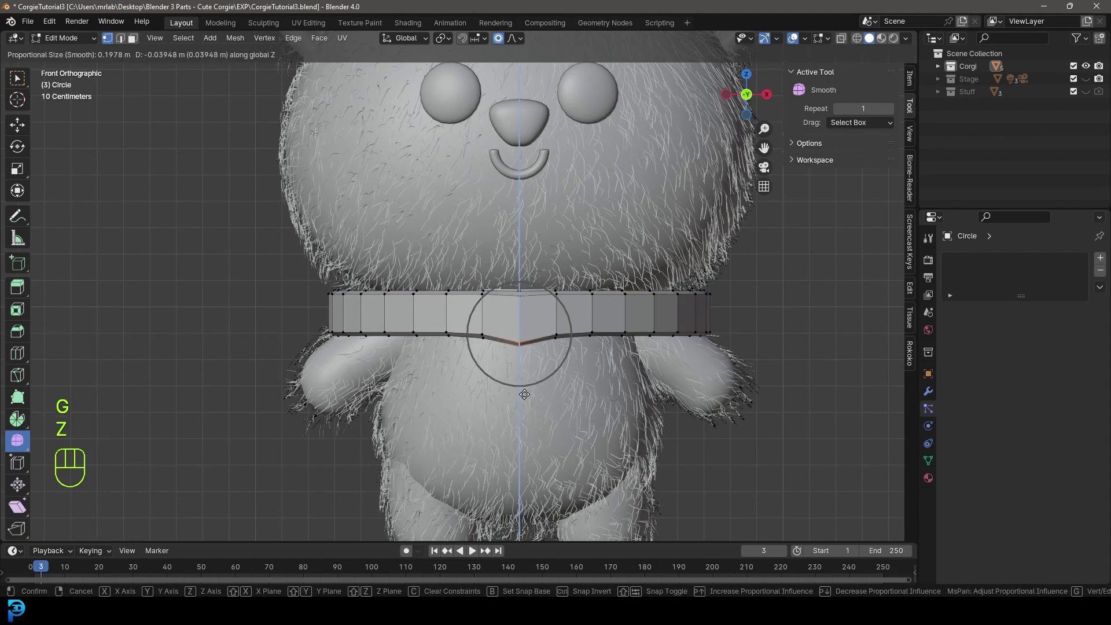
scroll(523, 399, down, 8)
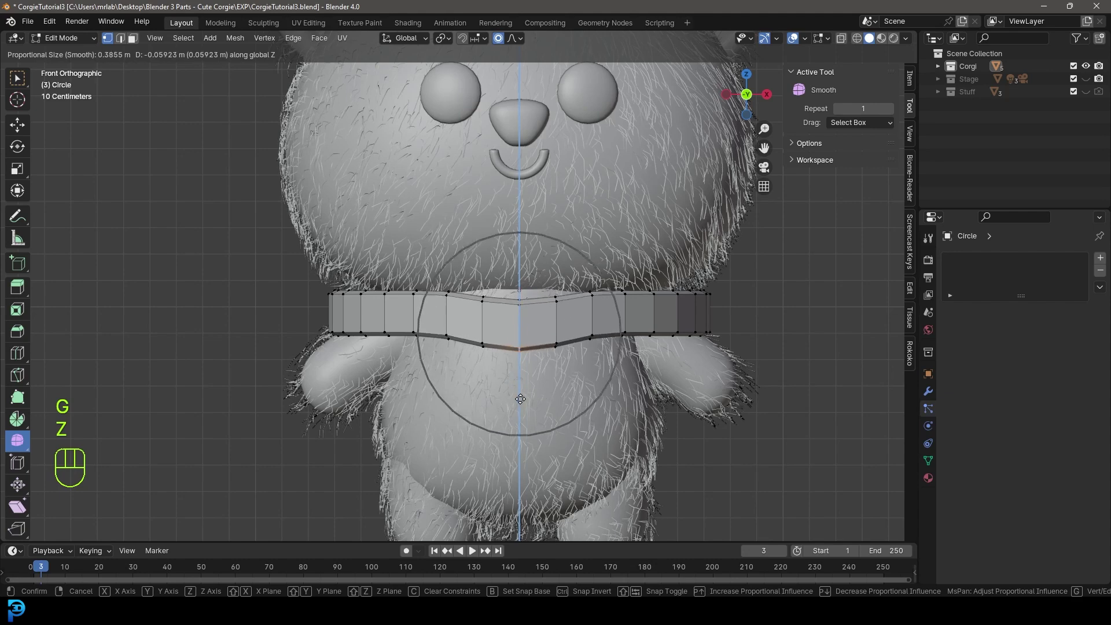
click(520, 398)
Step: Stretch the band's front centre edge loop along Z by about 1.6 with a wider proportional influence, and adjust its position
key(alt+a)
alt+shift+click(522, 329)
key(s)
key(z)
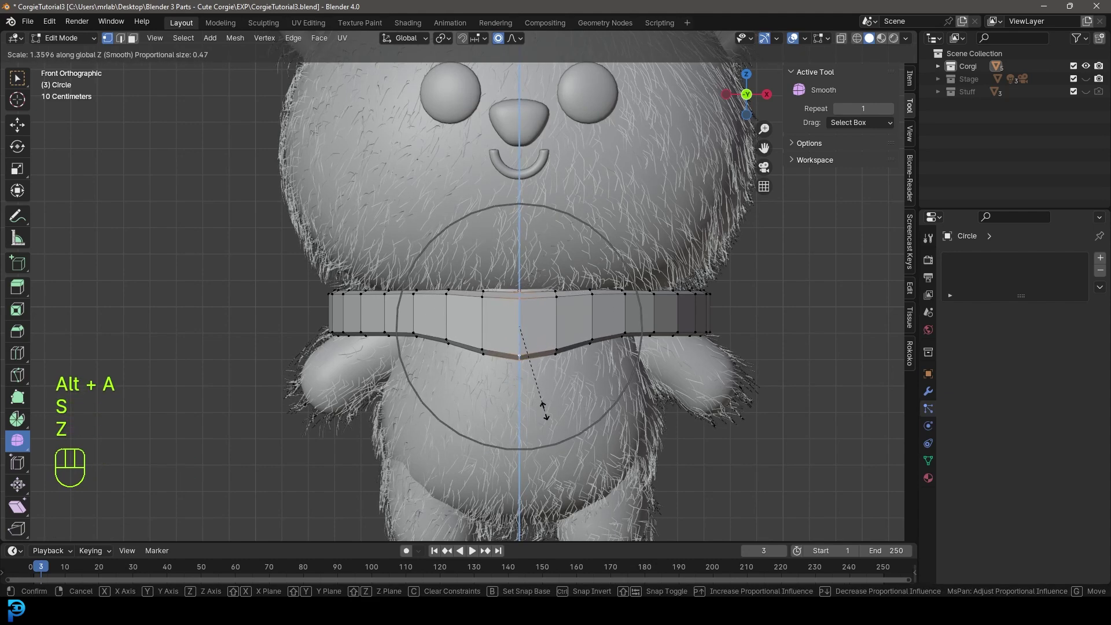
scroll(549, 425, down, 6)
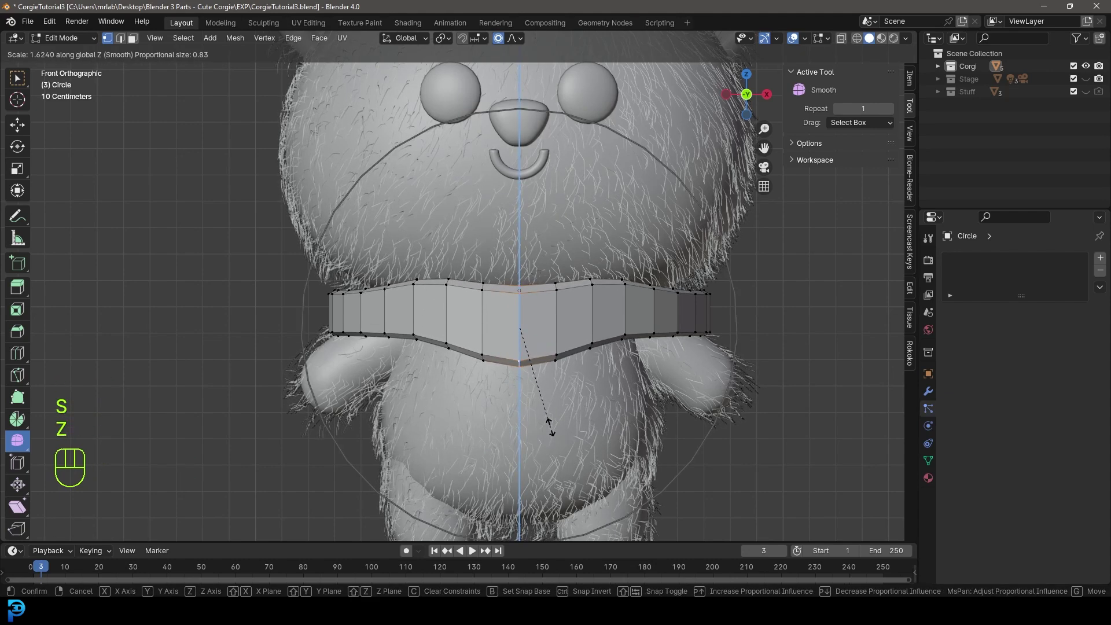
click(546, 419)
key(g)
click(545, 423)
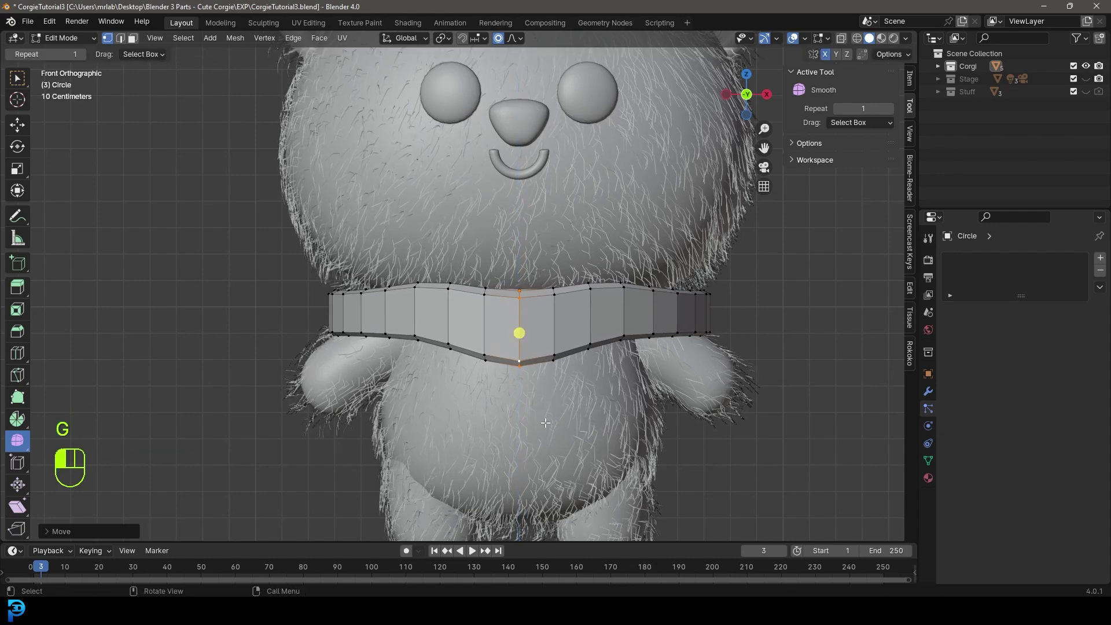
Step: Adjust the band's upper front centre vertex with a reduced proportional influence
click(519, 290)
key(g)
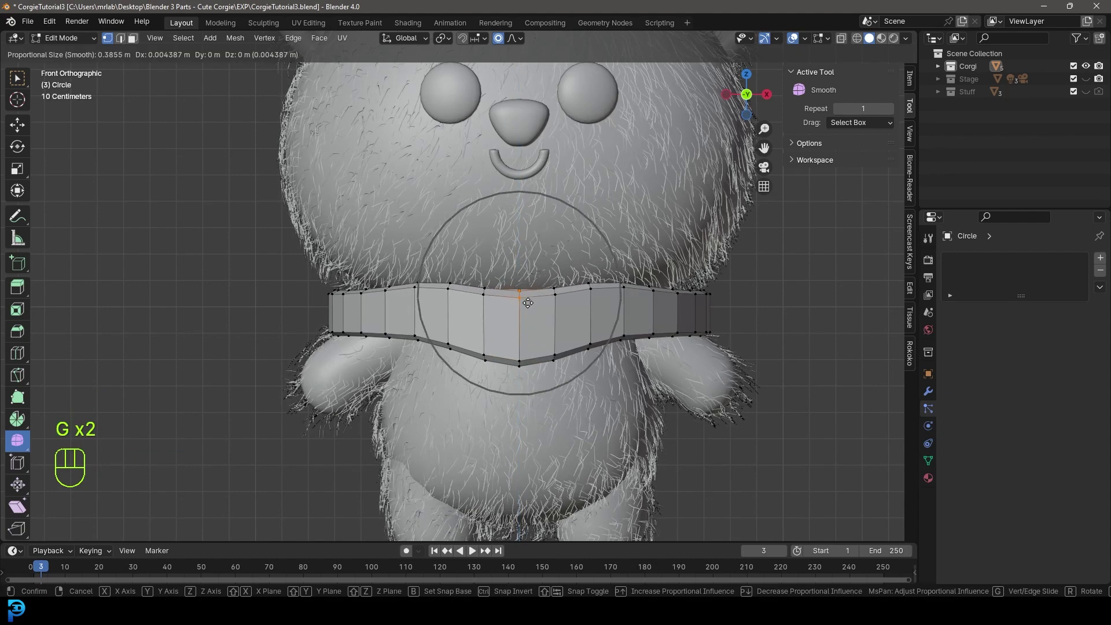
scroll(527, 300, up, 15)
click(526, 299)
Step: Move the band's upper side vertex slightly inward and up, closer to the corgi's neck
shift+middle_drag(717, 324, 631, 318)
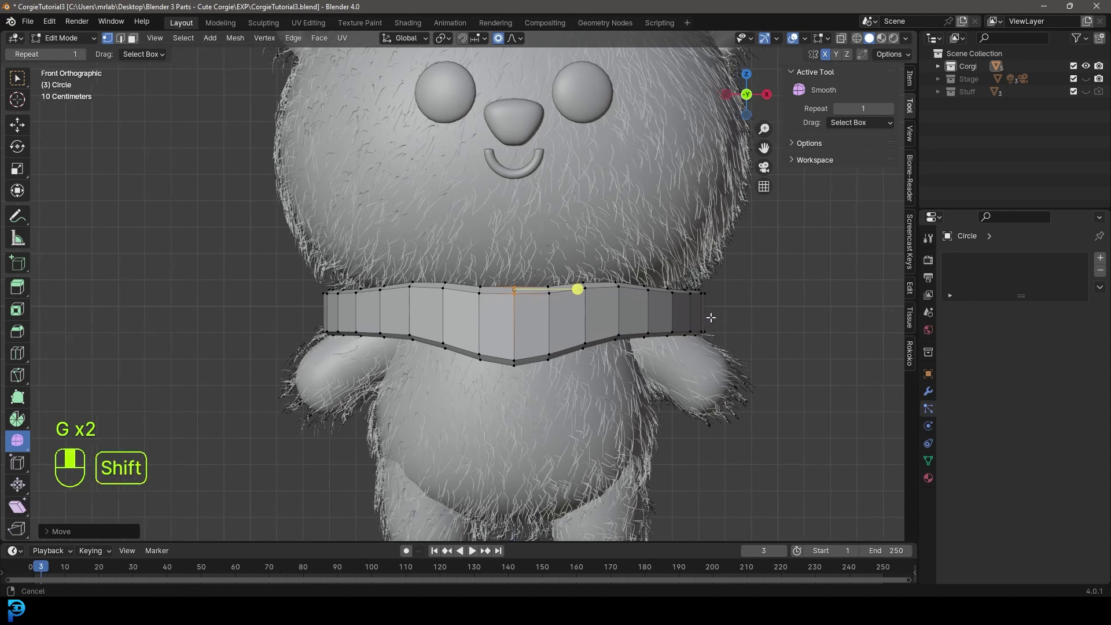
scroll(625, 317, up, 2)
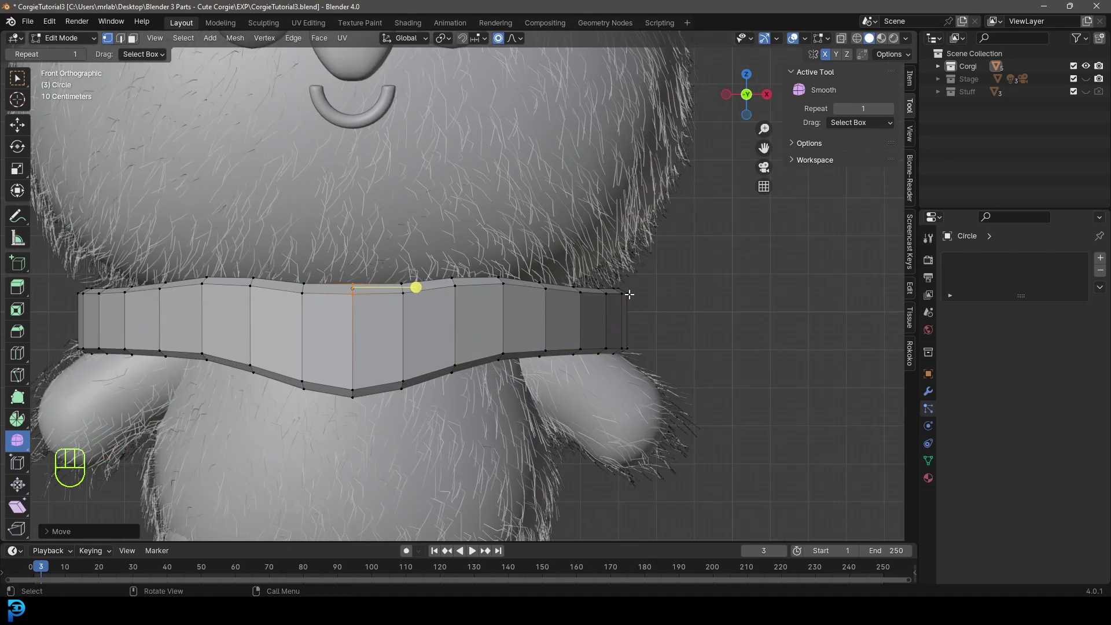
click(626, 290)
key(g)
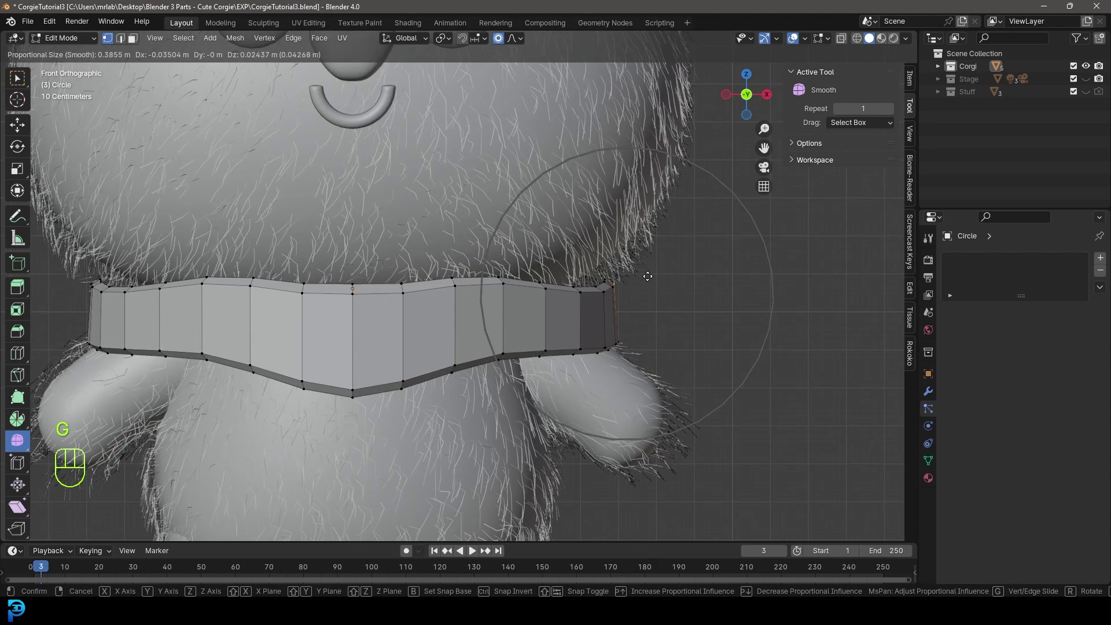
click(636, 289)
scroll(615, 315, down, 5)
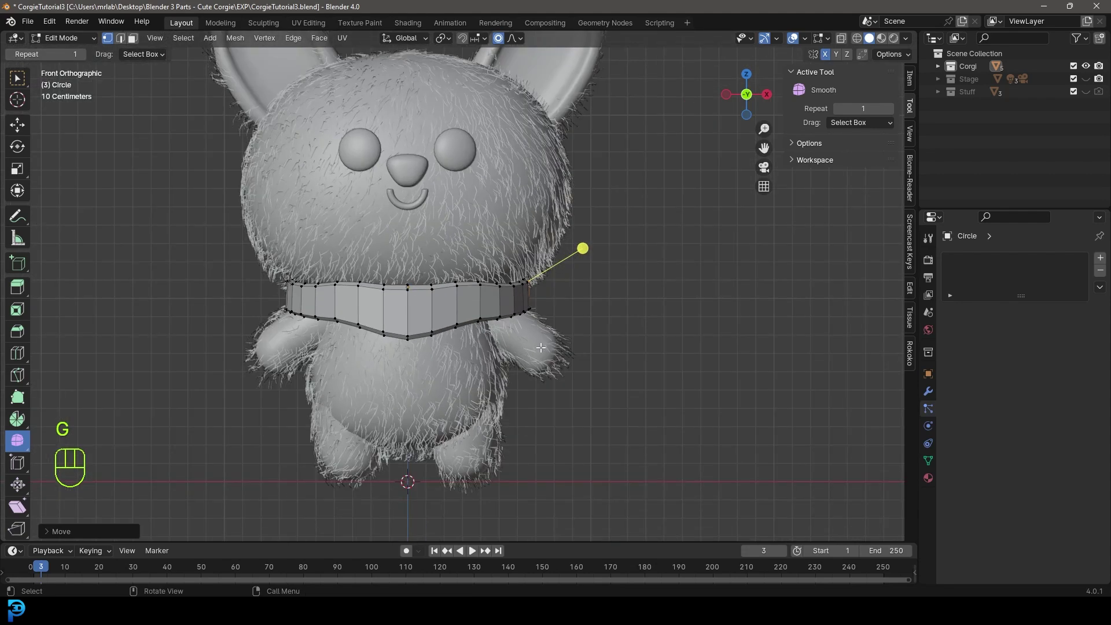
Step: In the right side view, move the vertices at the rear of the band forward, closer to the corgi's back
key(KP_3)
scroll(602, 354, up, 5)
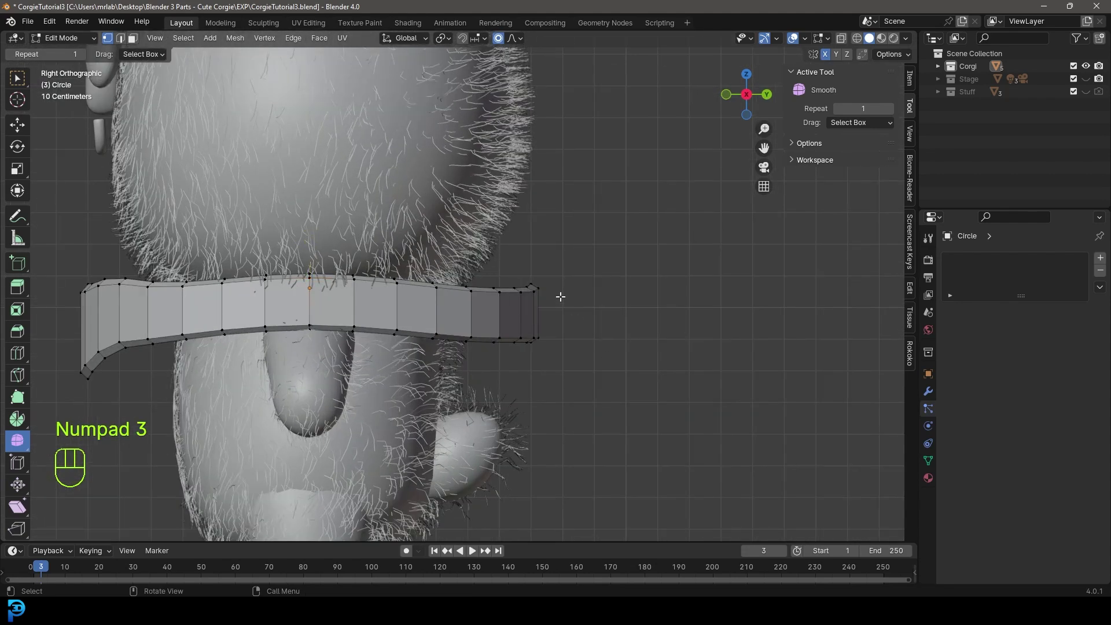
drag(583, 259, 535, 373)
key(g)
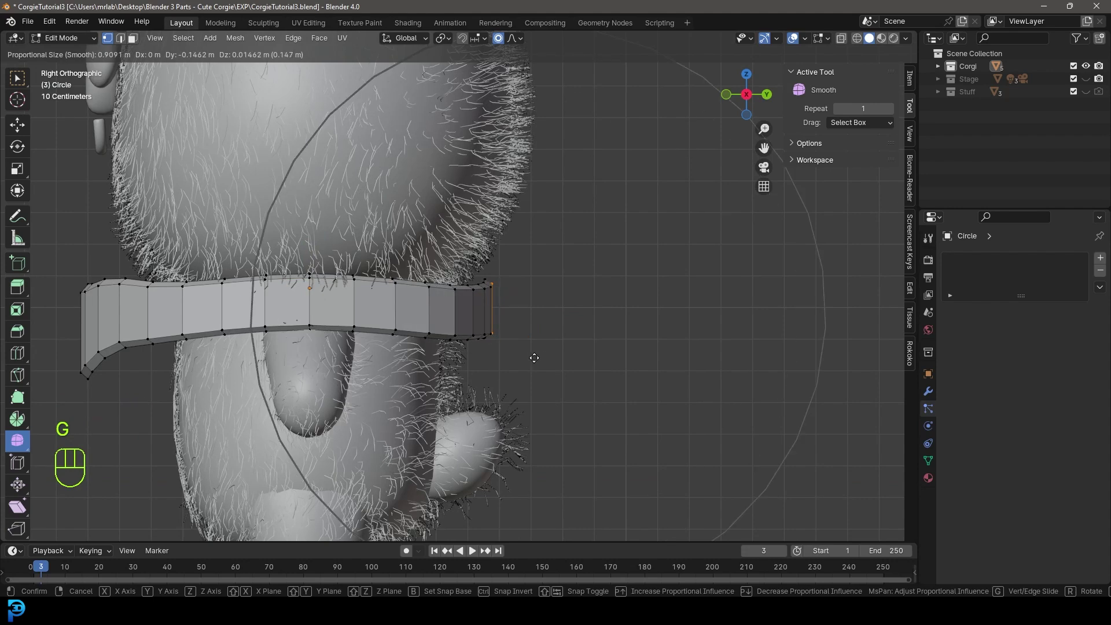
click(517, 357)
scroll(517, 357, down, 2)
Step: Move the front of the band back towards the corgi's chest and tuck its lower point in against the body
drag(133, 410, 221, 251)
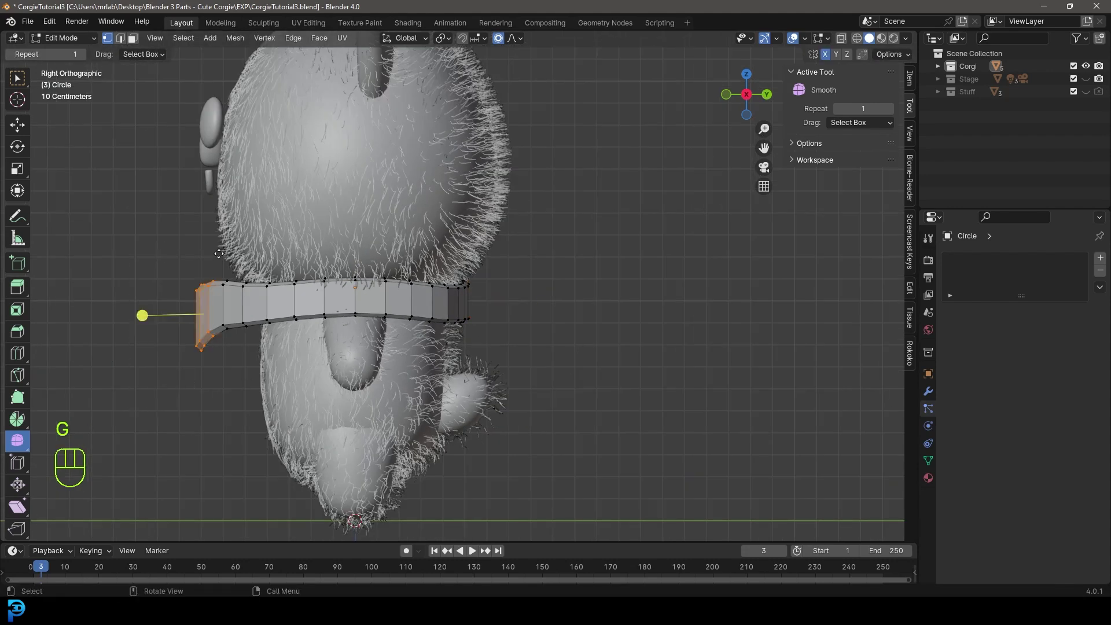
key(g)
scroll(257, 255, up, 1)
click(256, 257)
drag(231, 346, 263, 361)
key(g)
scroll(269, 359, up, 7)
click(275, 361)
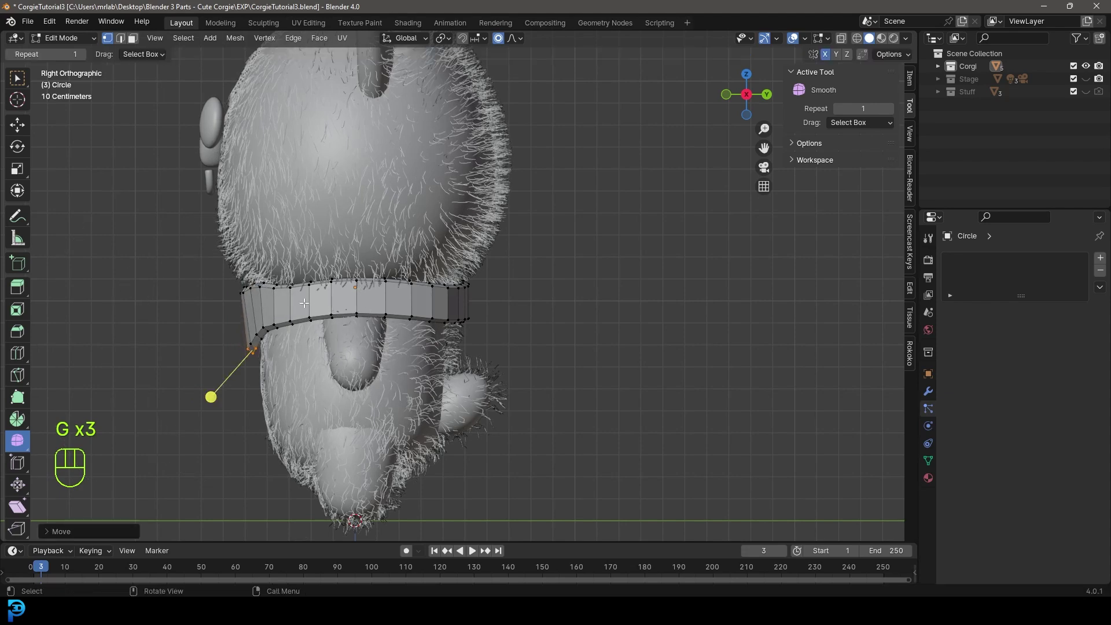
Step: Add a horizontal loop cut around the middle of the band and push it outward about 0.027 m with Shrink/Fatten
scroll(446, 334, up, 1)
shift+middle_drag(259, 318, 443, 342)
key(ctrl+r)
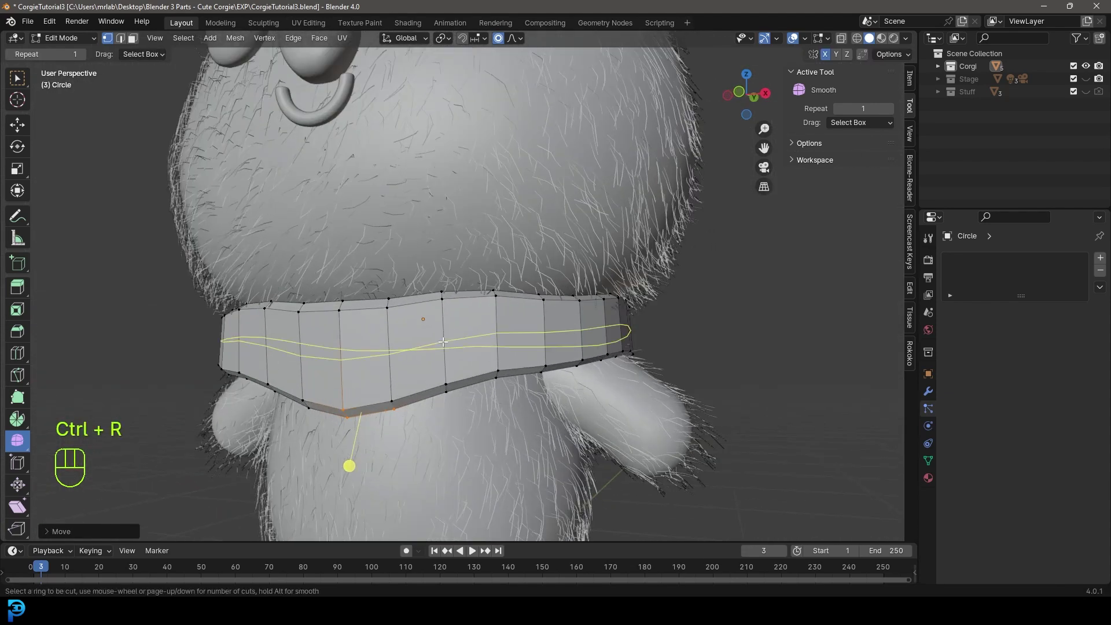
click(443, 342)
right_click(443, 342)
key(alt+s)
scroll(524, 436, up, 10)
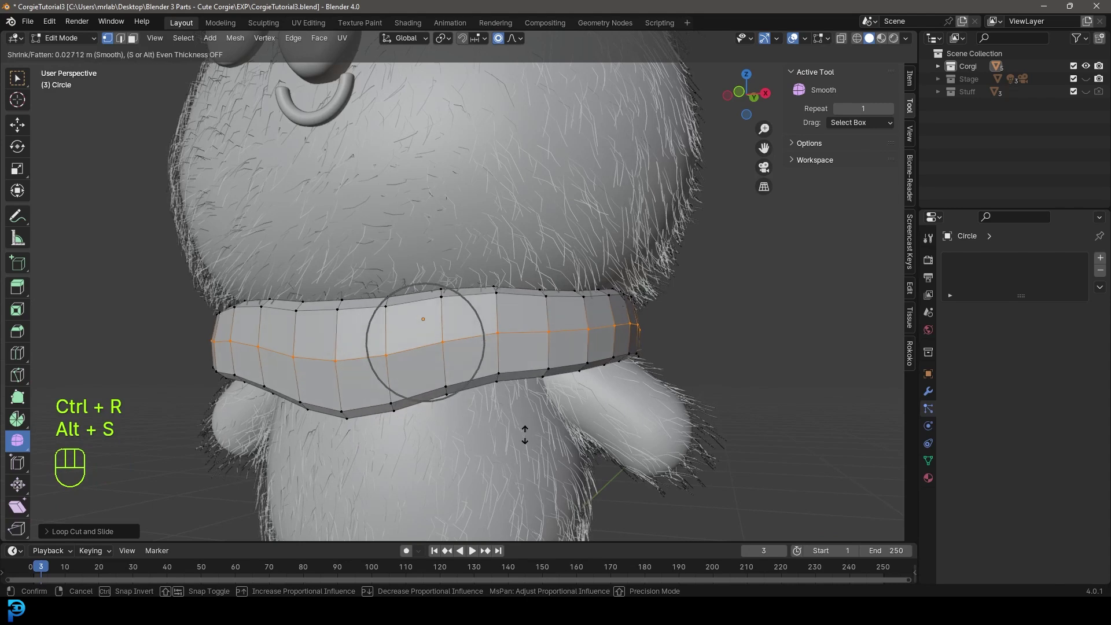
click(525, 435)
Step: Rip the band open along the vertical edge loop at its front centre, leaving the split edge in place
key(KP_1)
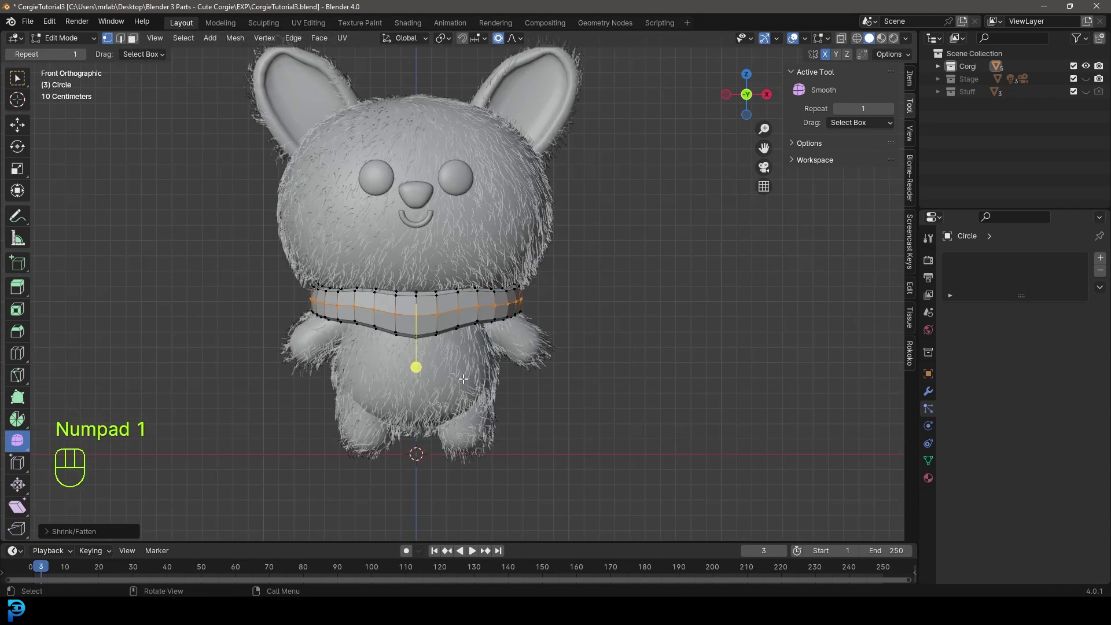
shift+middle_drag(463, 379, 441, 337)
scroll(435, 309, up, 5)
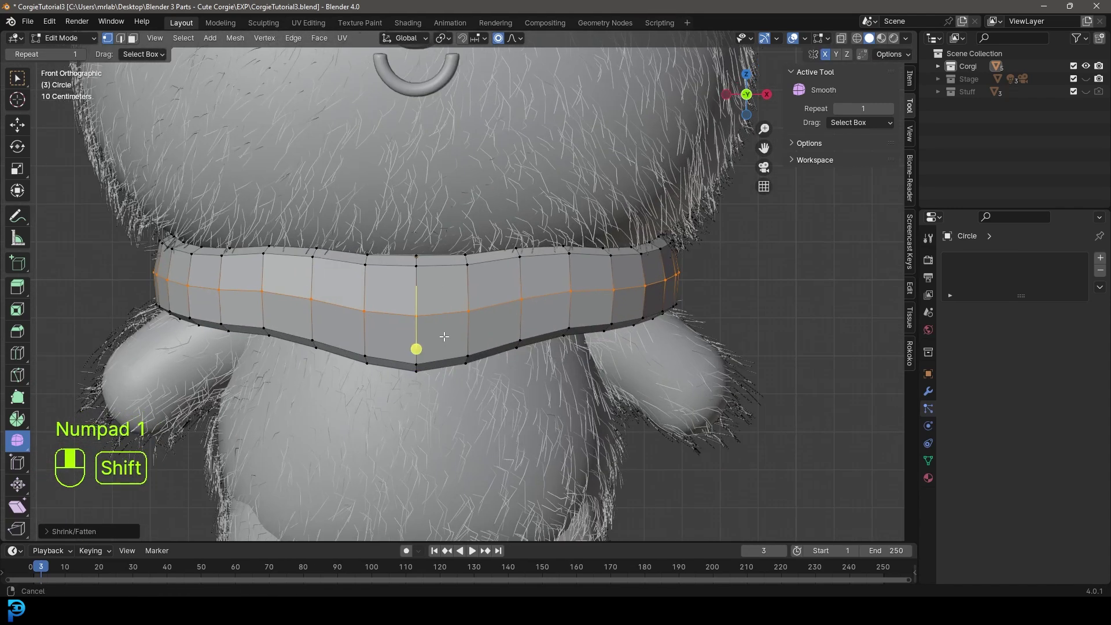
scroll(437, 312, up, 3)
key(alt+a)
key(shift)
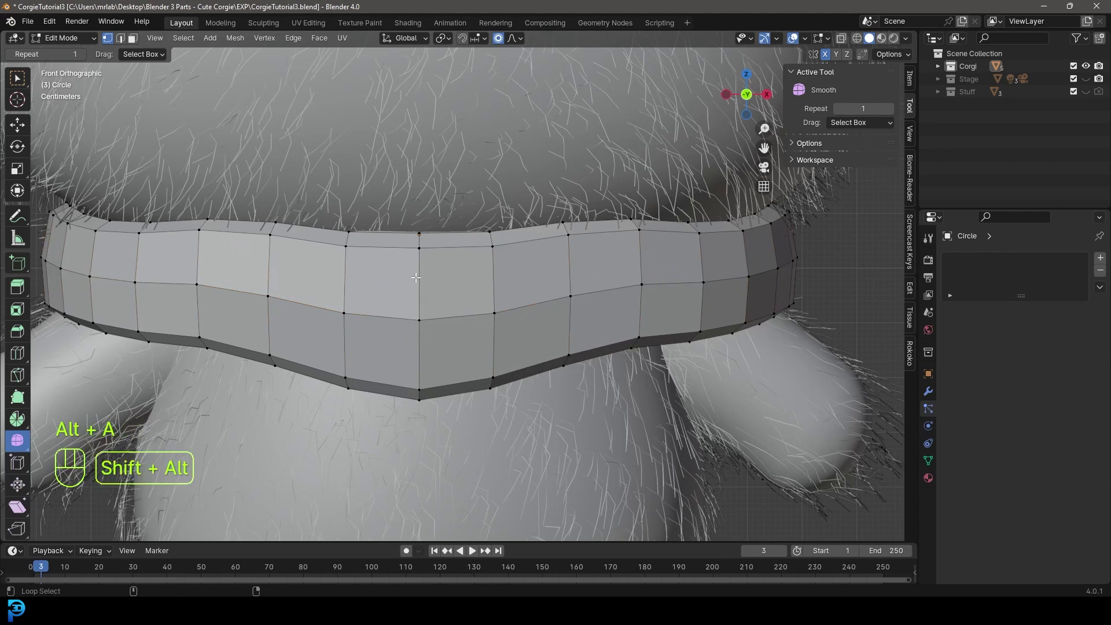
alt+shift+click(419, 328)
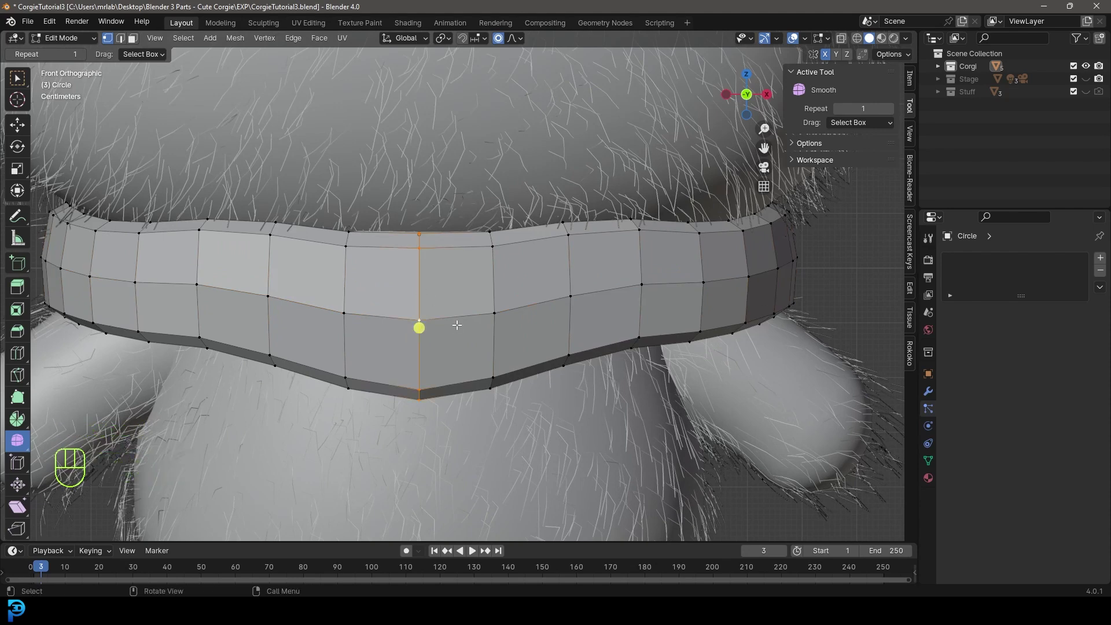
key(v)
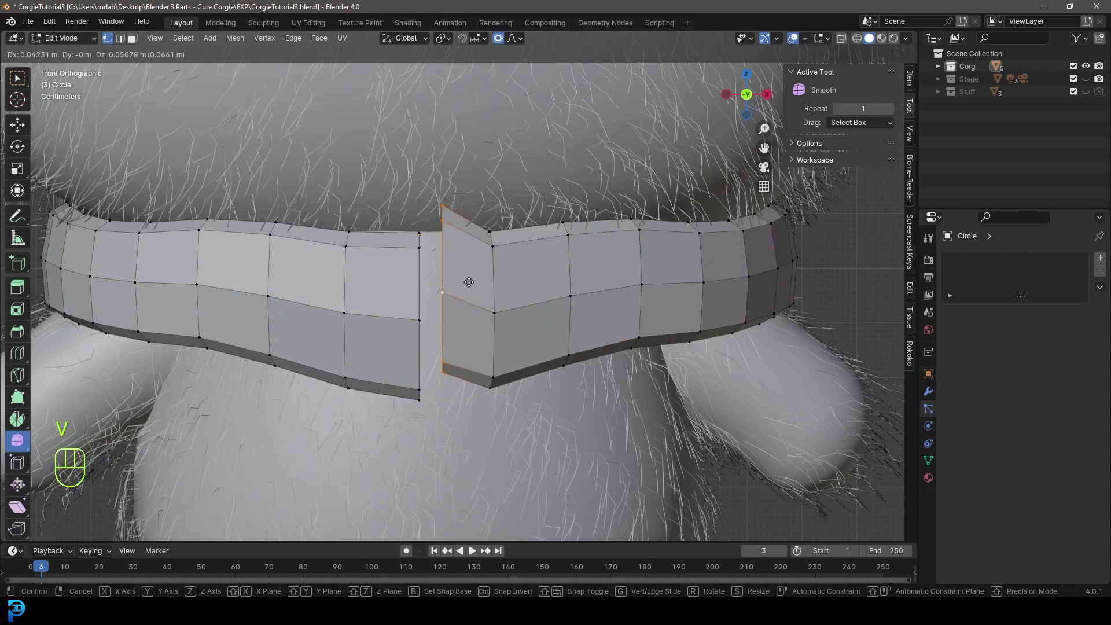
right_click(468, 282)
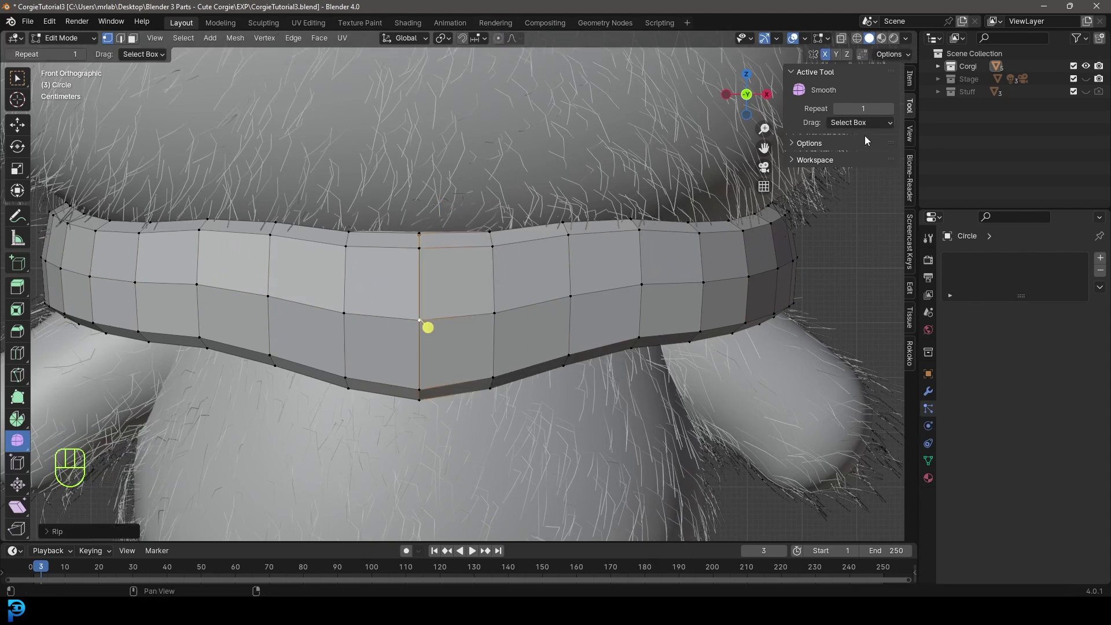
middle_drag(423, 284, 422, 308)
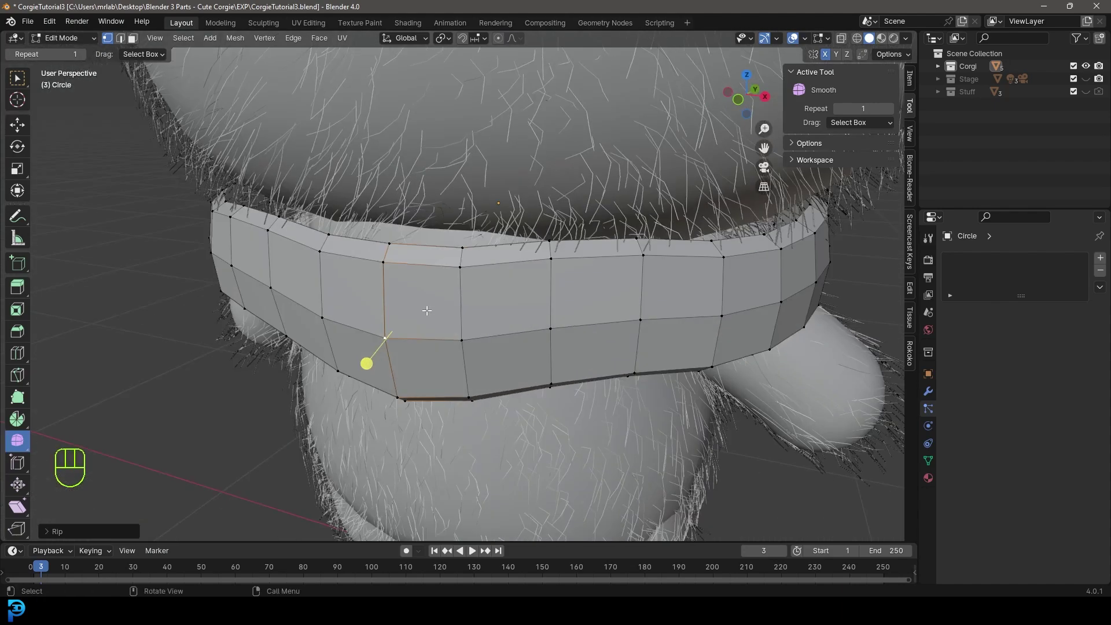
key(z)
key(g)
key(g)
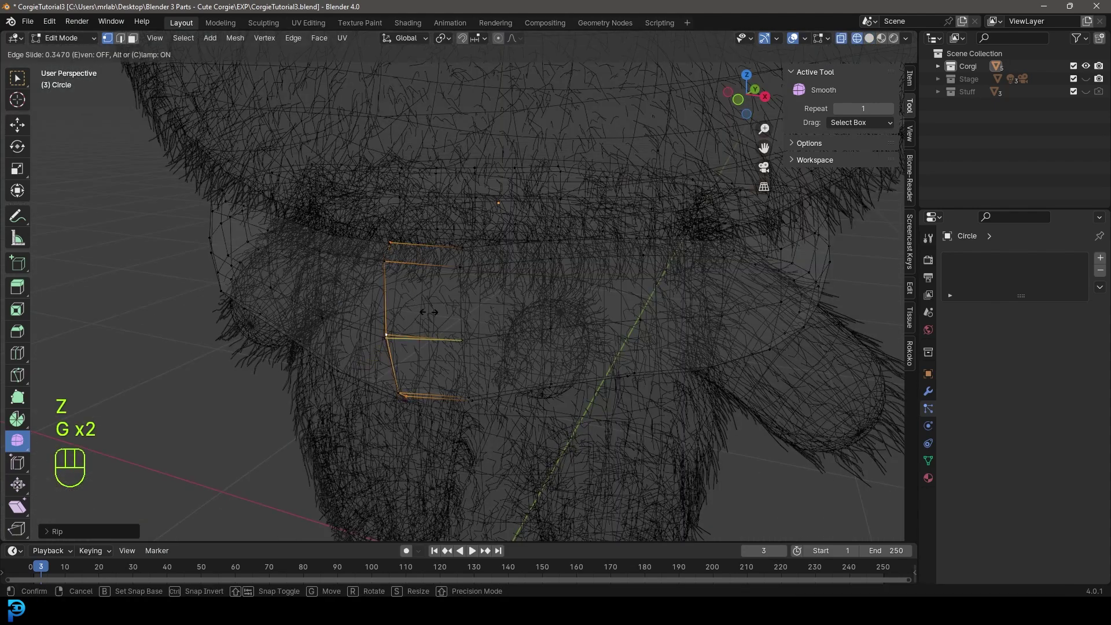
right_click(429, 312)
middle_drag(383, 291, 469, 260)
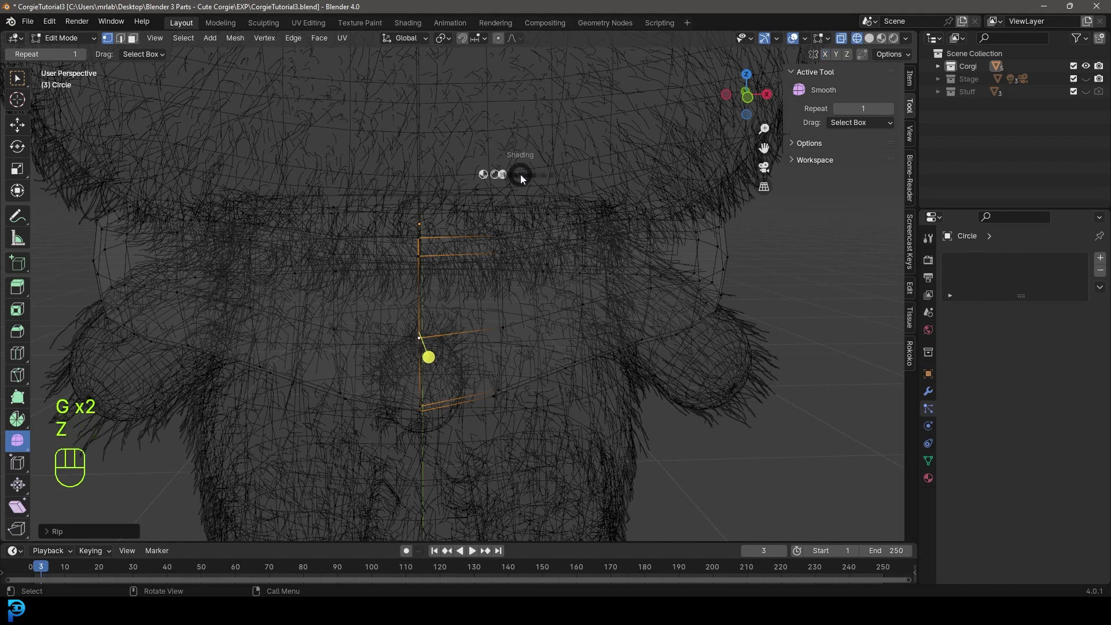
click(578, 174)
Step: Edge-slide the ripped edge along the band to open a narrow vertical gap at the front
key(g)
key(g)
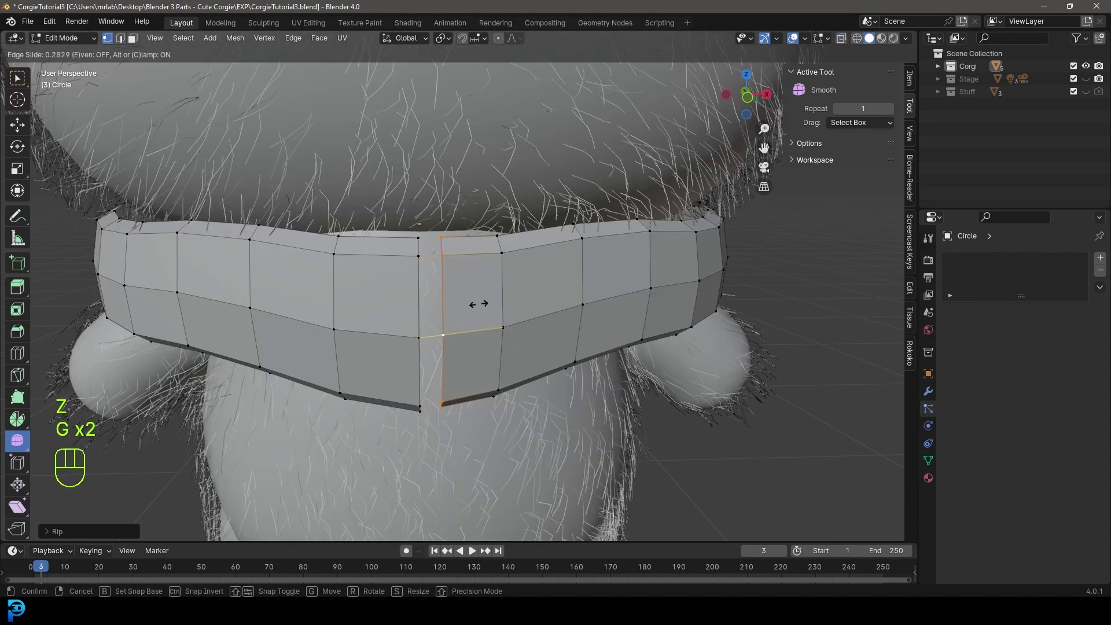
click(476, 301)
Step: Enable proportional editing and pull the loose front edge outward, in front of the band's other end
key(KP_1)
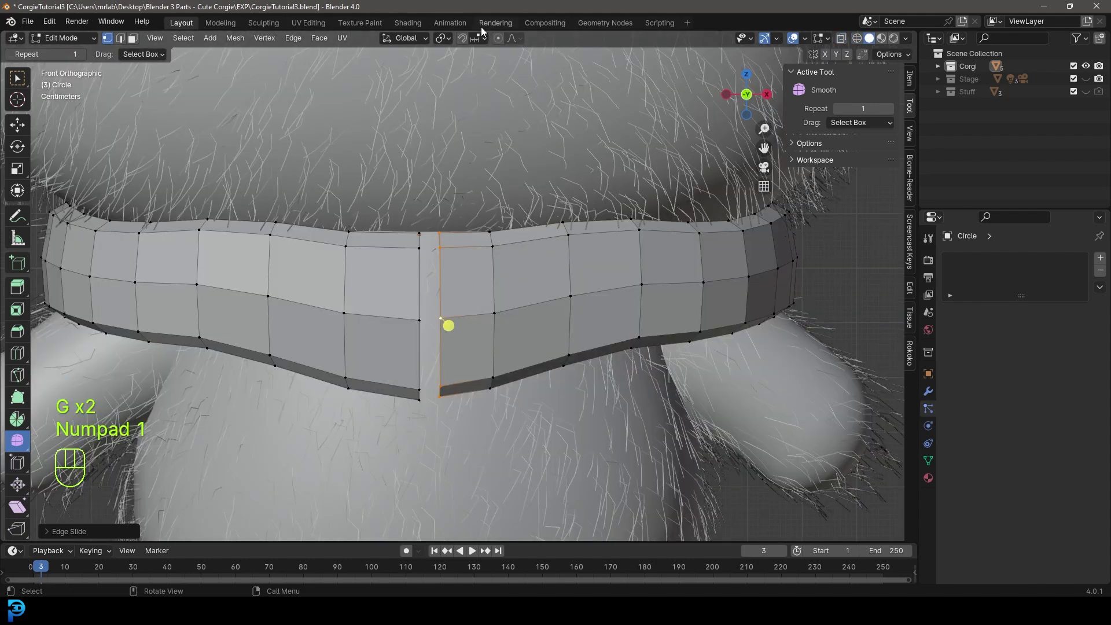
click(513, 39)
middle_drag(593, 282, 545, 282)
key(g)
click(513, 313)
Step: In front view, move the loose edge across the cut so it overlaps the other end, and tilt it
key(KP_1)
key(g)
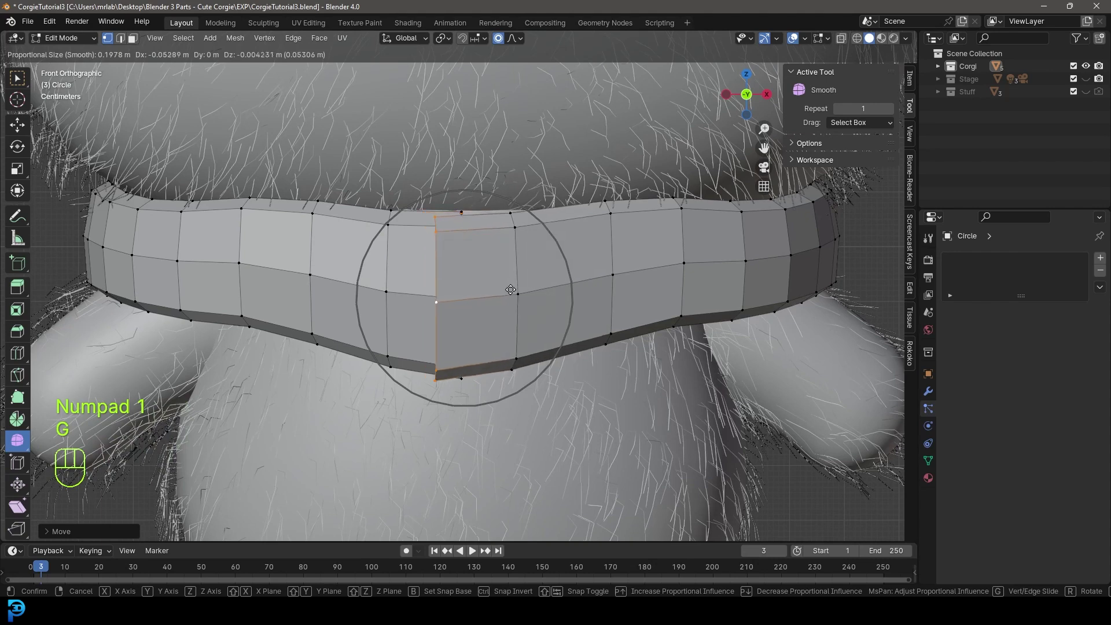
key(r)
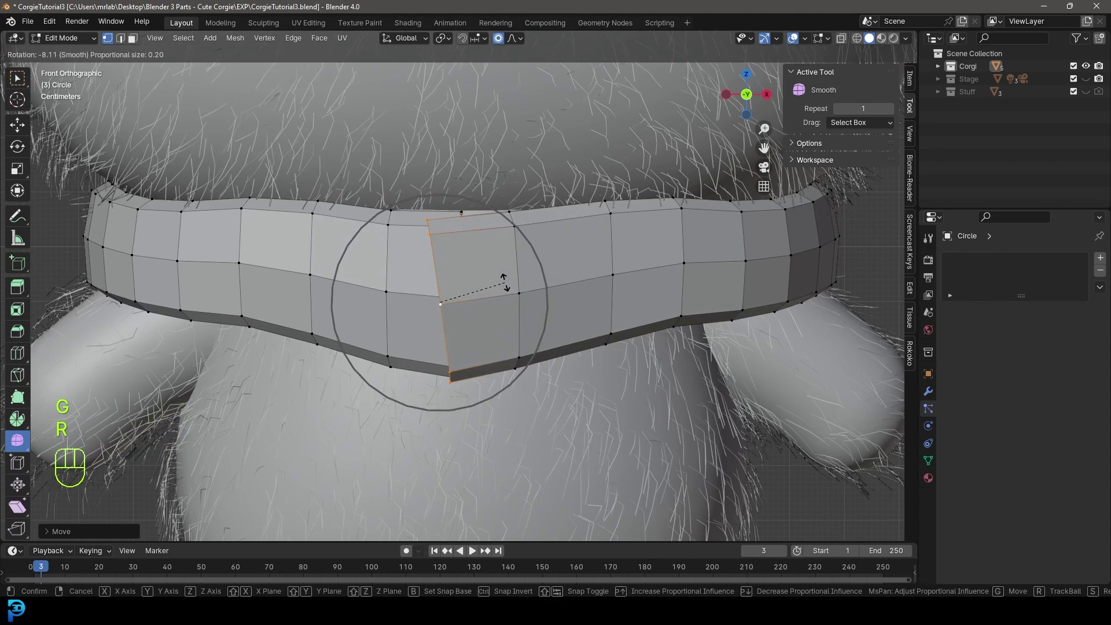
click(487, 284)
Step: Extrude the tilted edge into three segments, rotating the end after each one so the scarf tail curves downward over the chest
key(e)
click(390, 348)
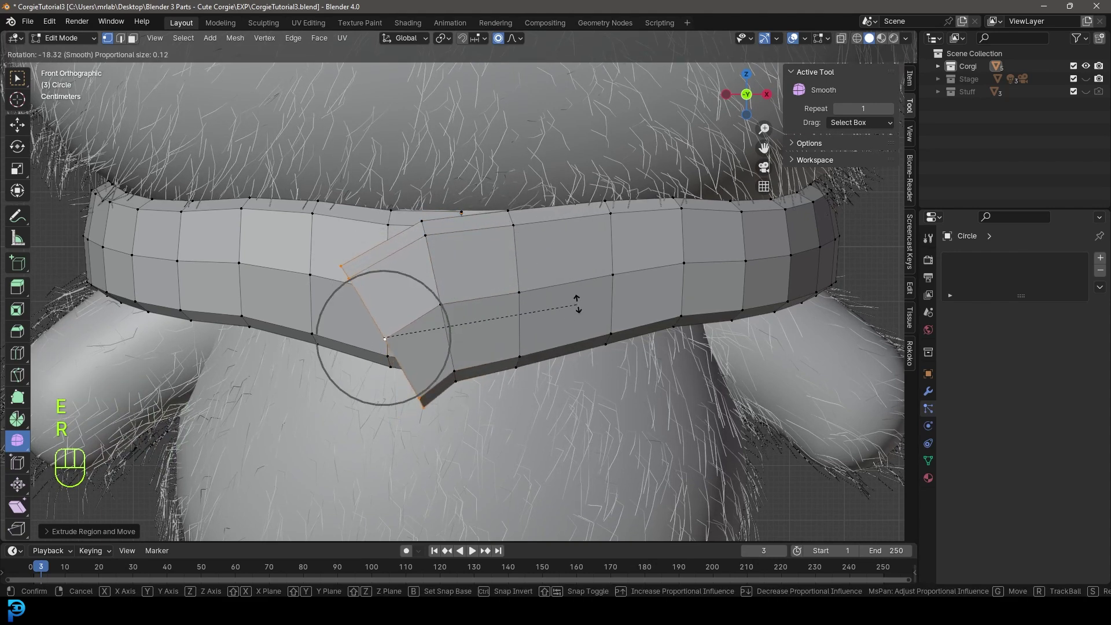
click(550, 277)
key(e)
click(511, 339)
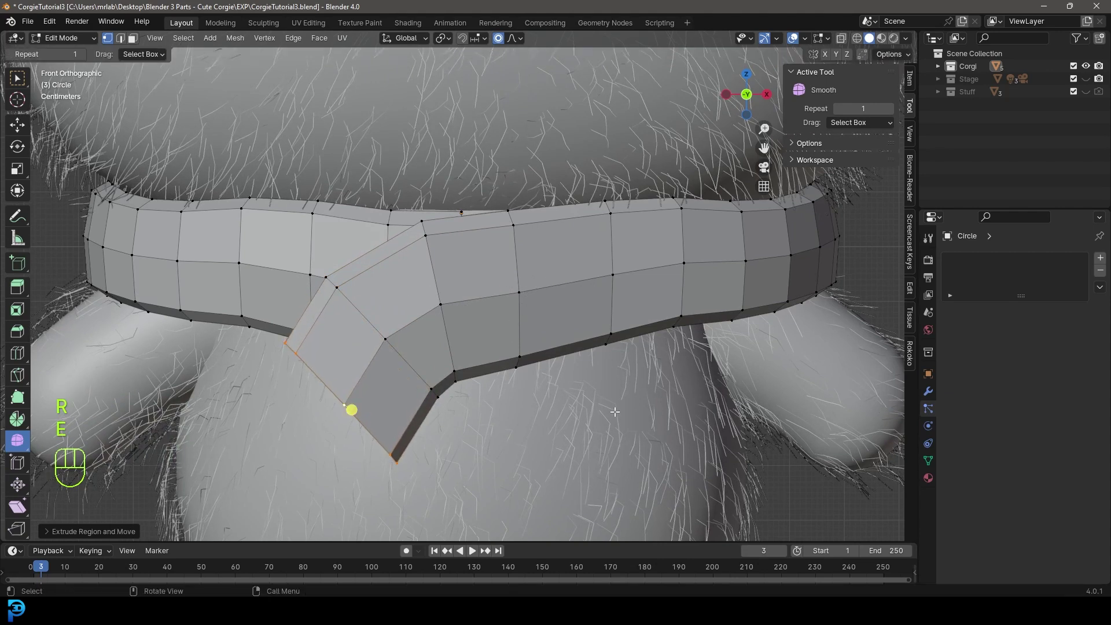
key(r)
click(585, 294)
key(e)
click(507, 378)
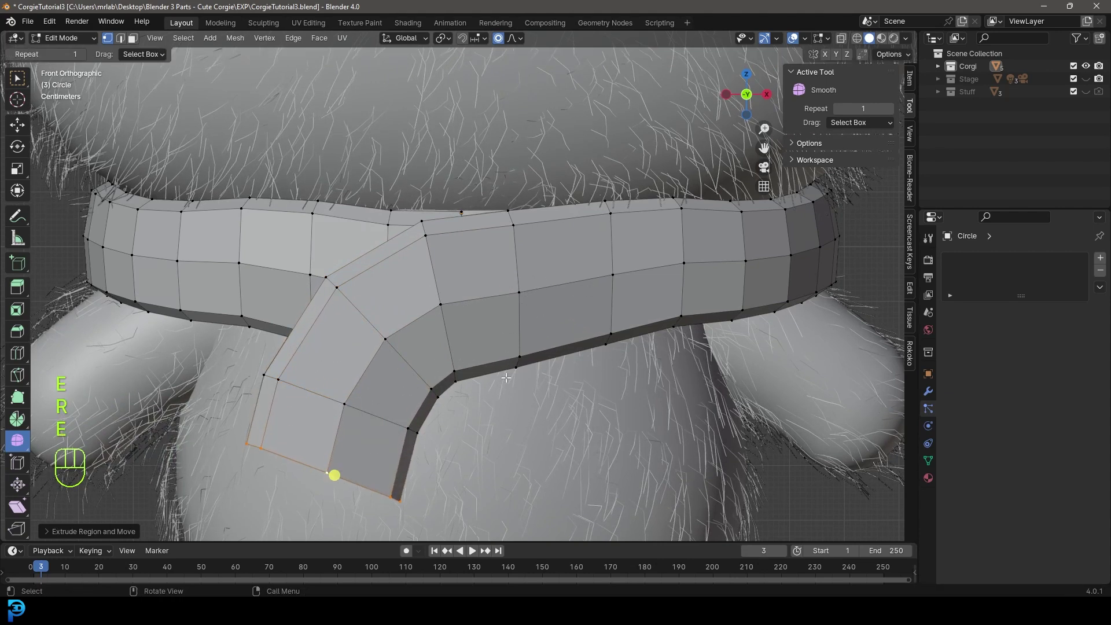
Step: Rotate the tail's end level, extrude another short segment straight down, and scale its end slightly wider
scroll(506, 377, down, 3)
key(r)
click(543, 371)
key(e)
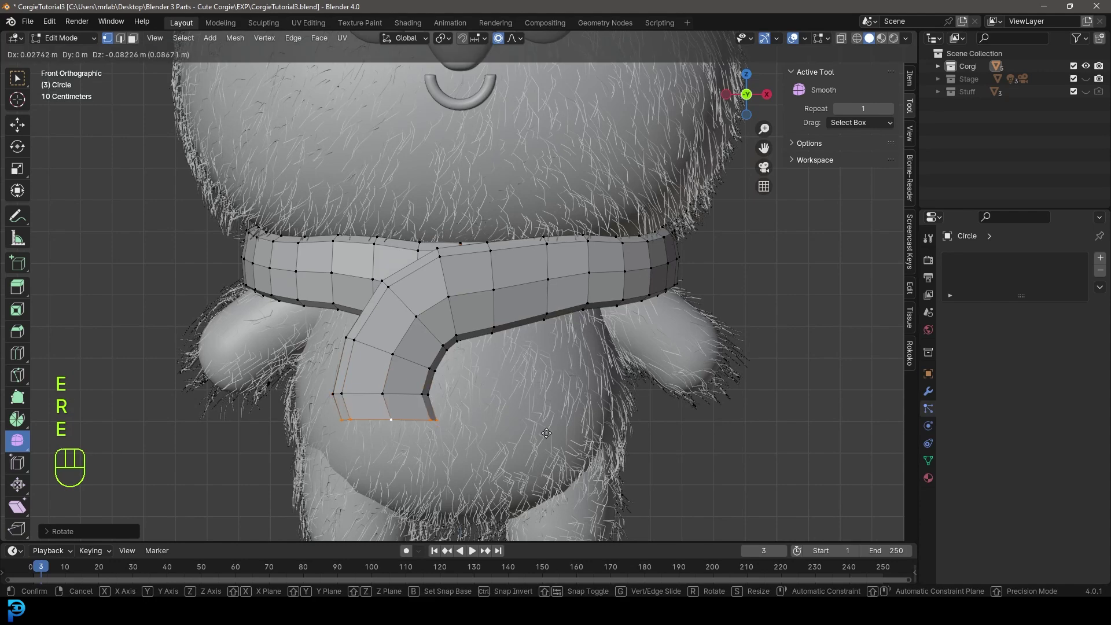
click(546, 433)
key(s)
click(567, 434)
Step: Finish the tail with a narrower end row moved down along Z to form a tapered tip
middle_drag(567, 434, 384, 317)
key(s)
right_click(470, 389)
key(g)
key(z)
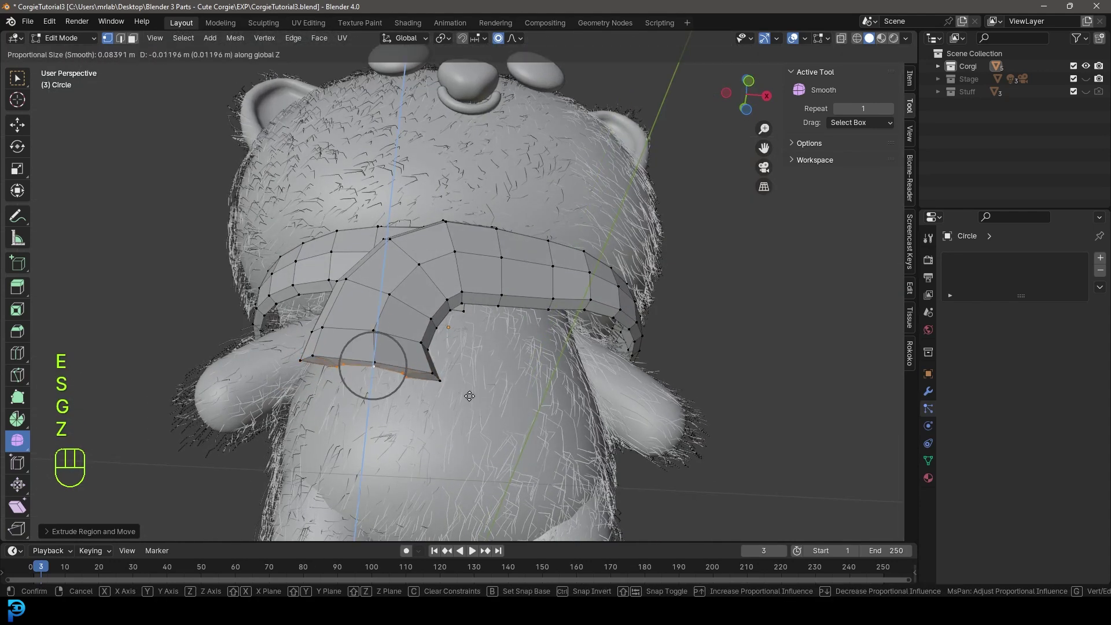
scroll(471, 405, up, 4)
click(471, 405)
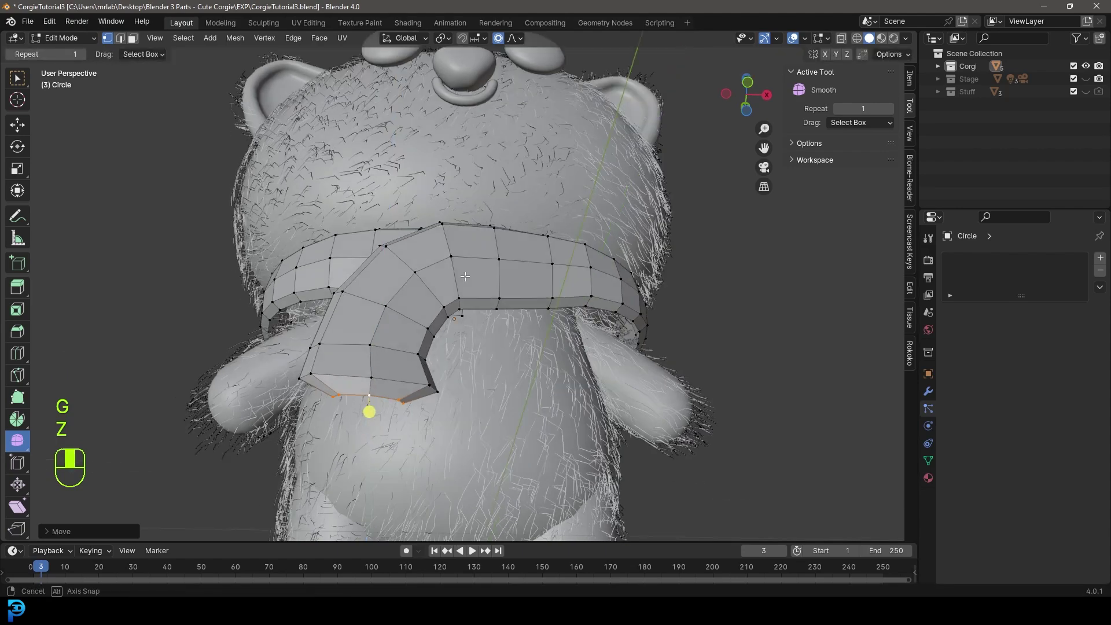
Step: Move the tail's tip back towards the corgi's belly about 0.12 m with a wide proportional falloff
middle_drag(471, 405, 548, 431)
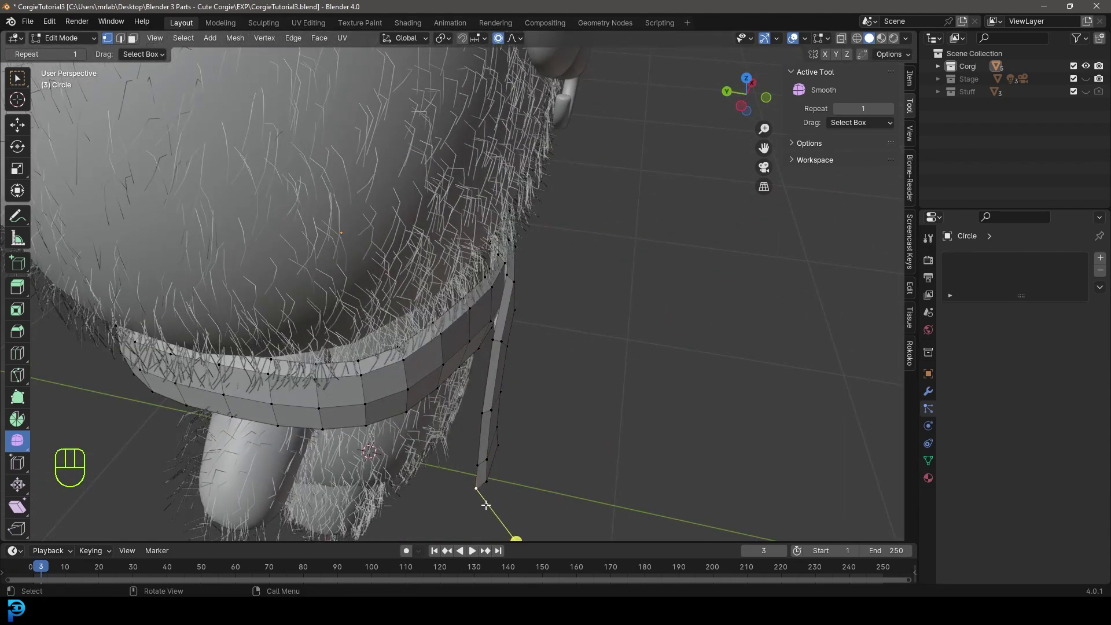
key(g)
scroll(458, 481, down, 6)
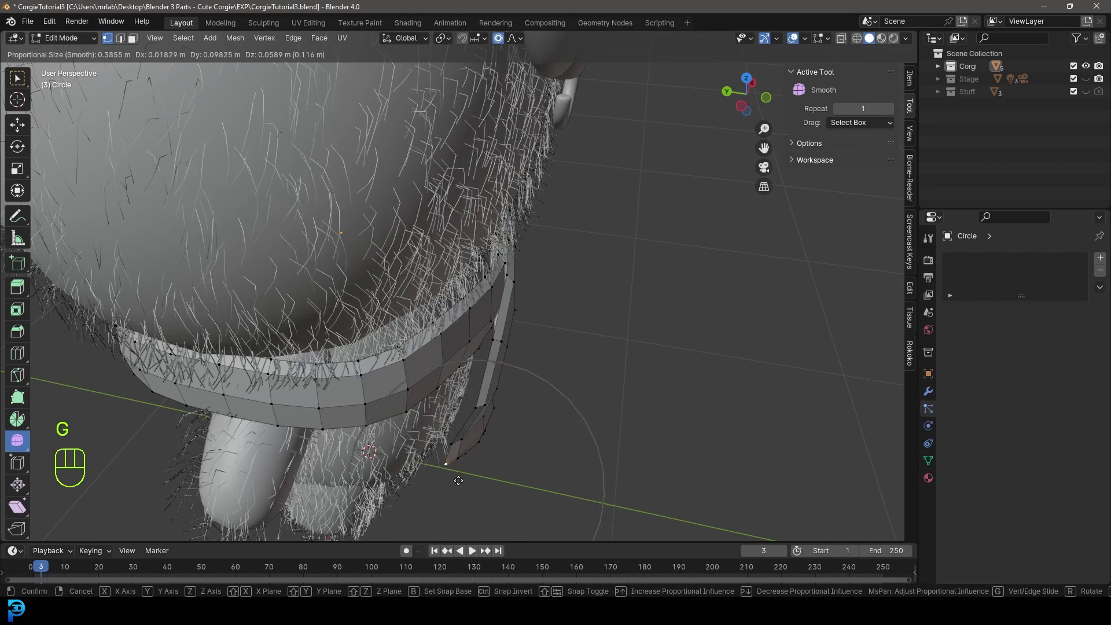
click(457, 479)
middle_drag(658, 262, 590, 216)
scroll(579, 217, up, 2)
Step: In front view, rotate the band's other cut end and shift it sideways so it tucks behind the tail
key(alt+a)
middle_drag(517, 221, 477, 242)
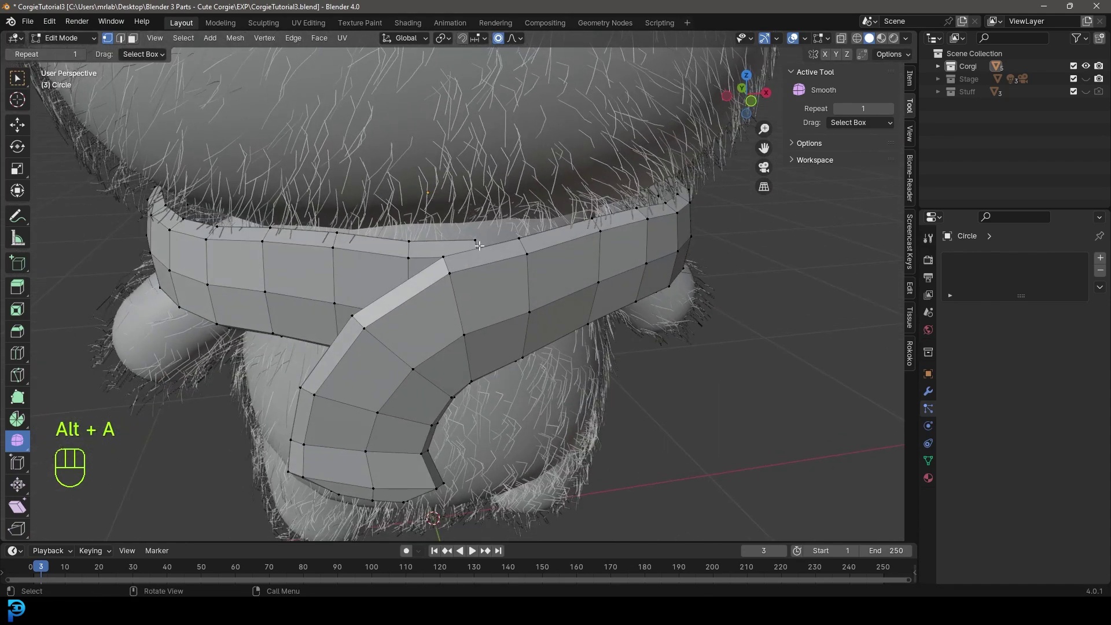
key(alt+a)
key(KP_1)
key(r)
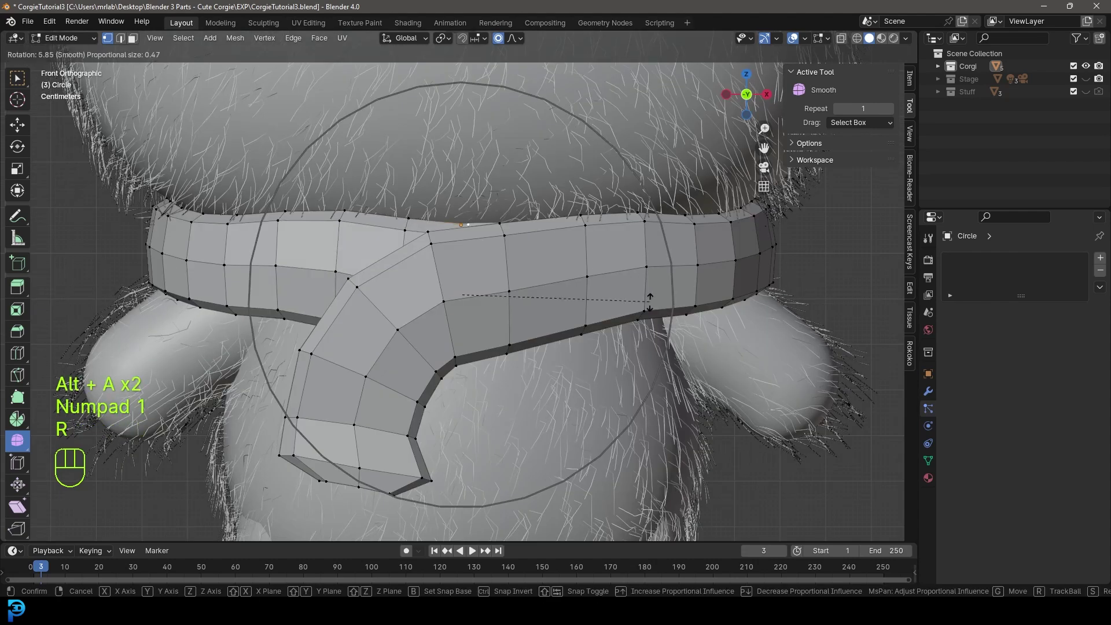
scroll(648, 304, up, 4)
click(641, 331)
key(g)
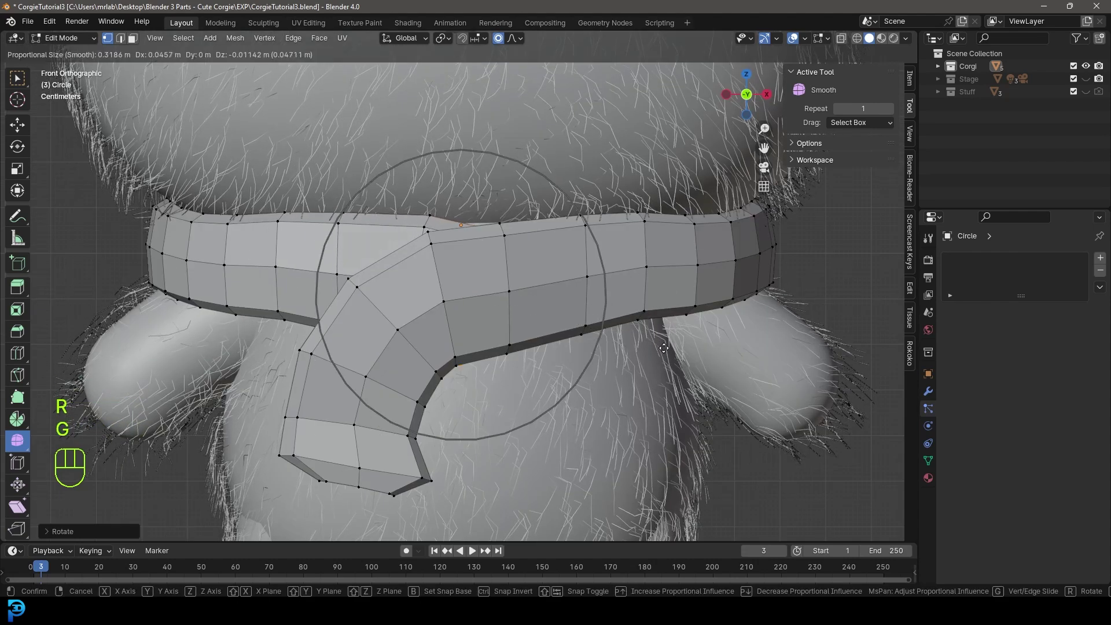
click(645, 343)
Step: Select the whole scarf mesh and recalculate its normals to the outside
scroll(625, 335, down, 5)
middle_drag(614, 315, 573, 277)
key(a)
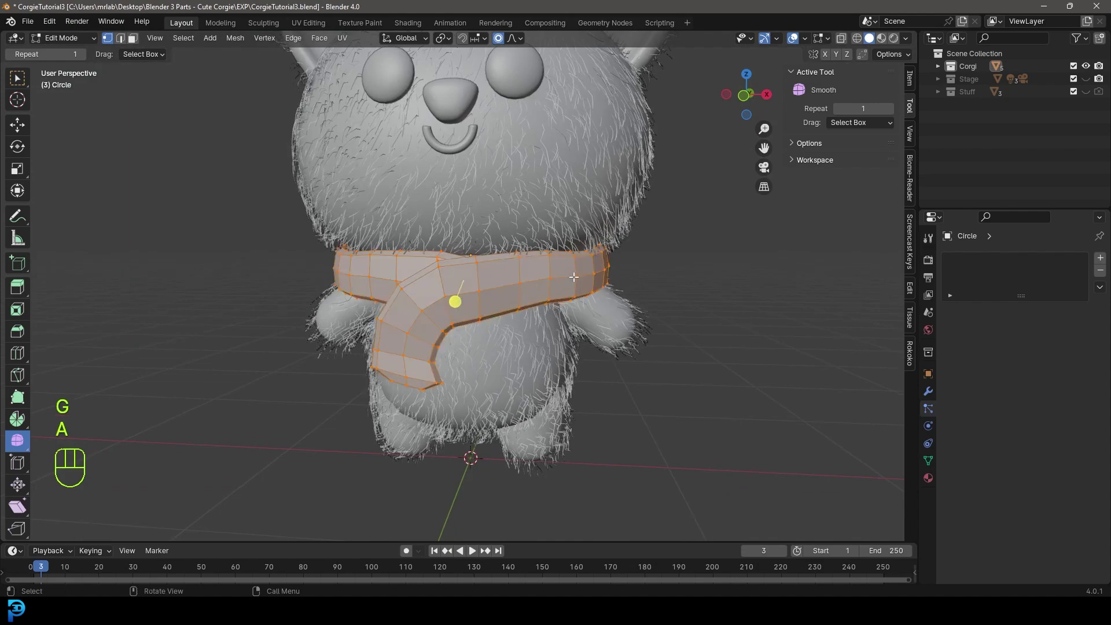
key(alt+n)
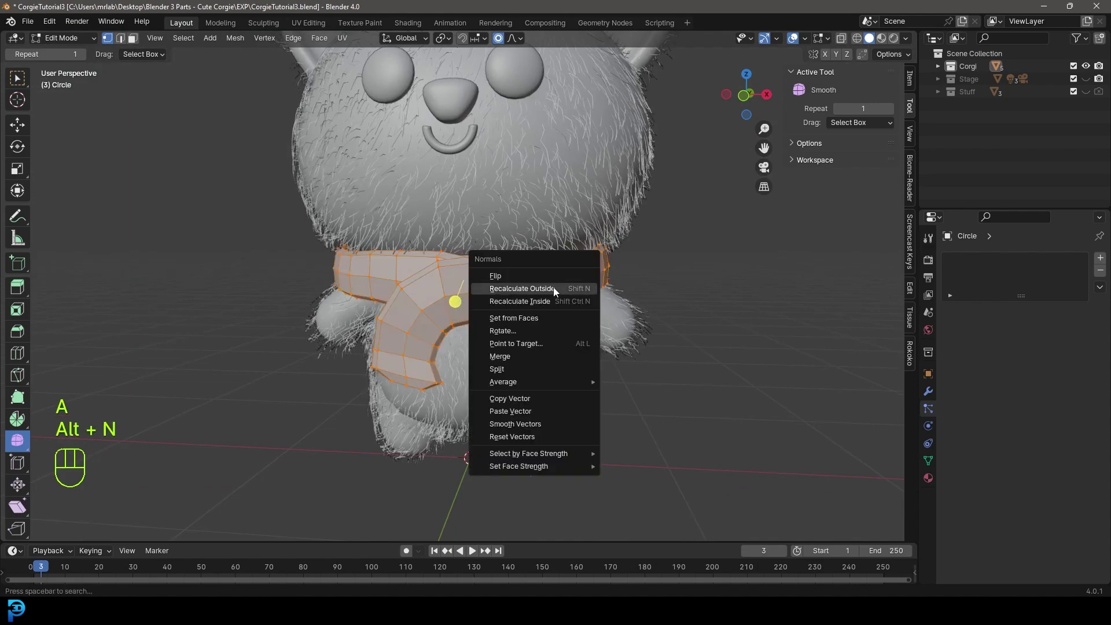
click(553, 287)
Step: Seen from below, pull the scarf's lower-edge vertices on the side opposite the tail in against the corgi's neck
middle_drag(600, 295, 562, 229)
click(634, 210)
middle_drag(634, 210, 647, 152)
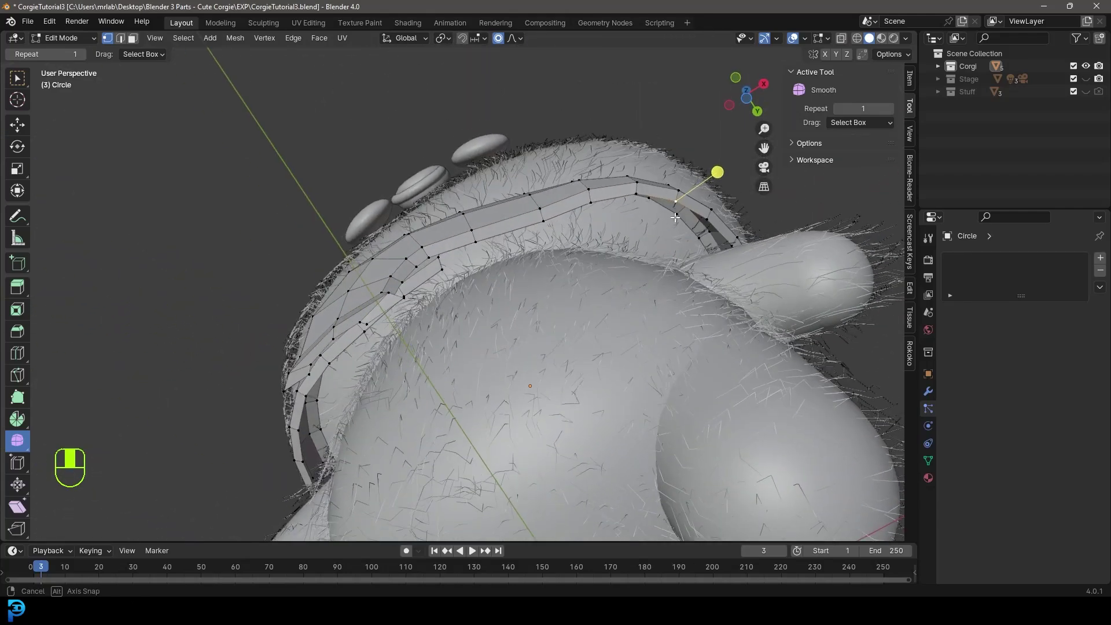
scroll(674, 220, up, 1)
key(g)
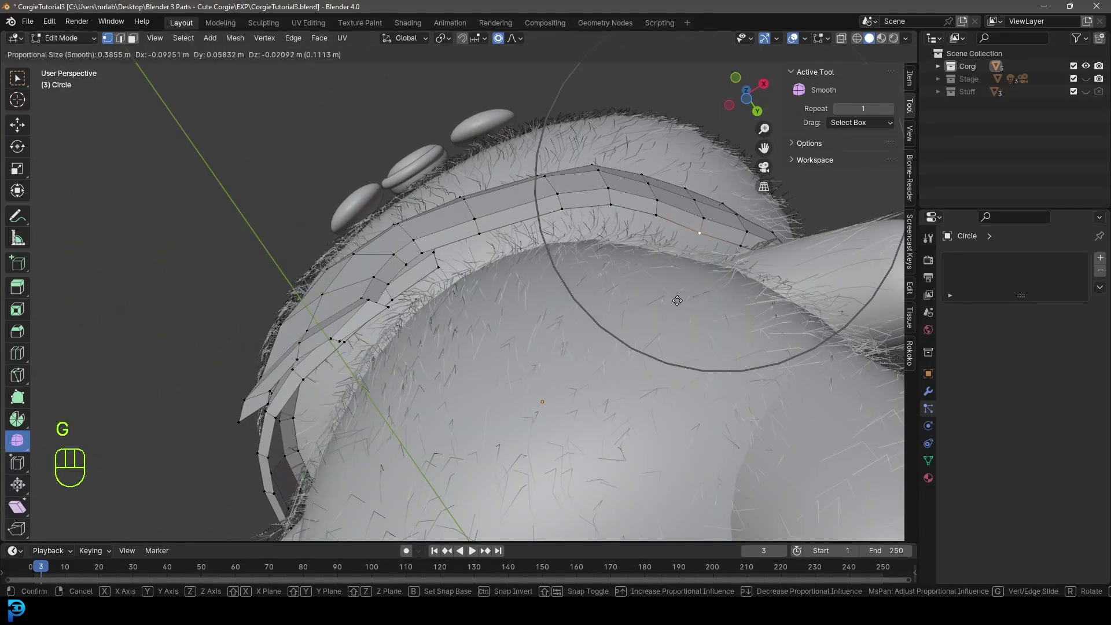
click(744, 208)
key(g)
click(634, 204)
Step: Move the lower-edge vertices at the scarf's front, beside the start of the tail, in against the chest
click(434, 253)
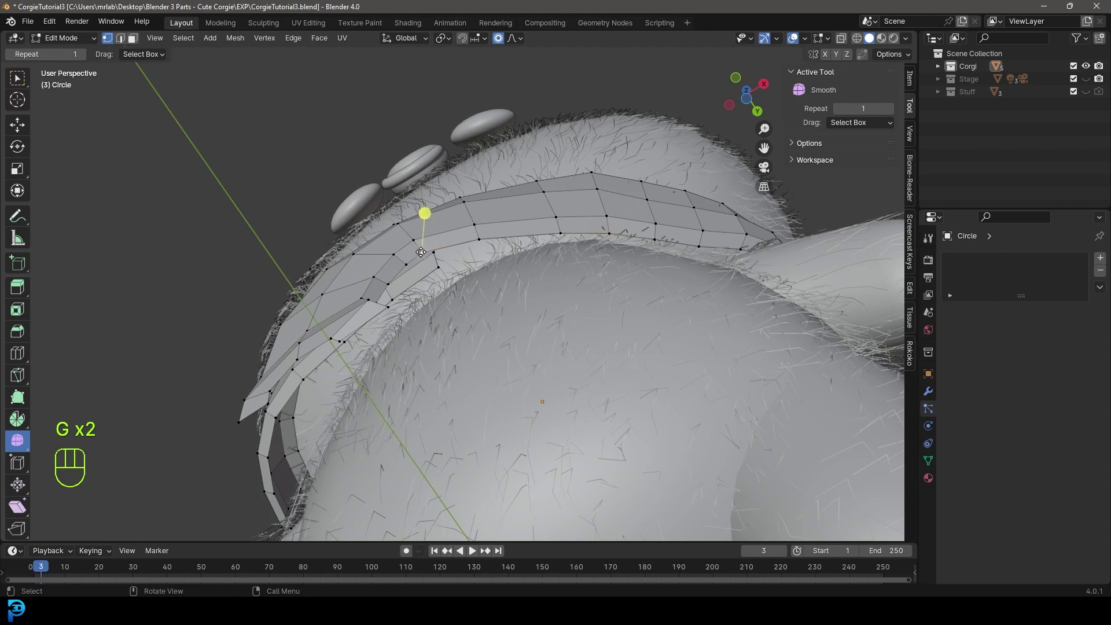
key(g)
click(445, 221)
click(445, 220)
key(g)
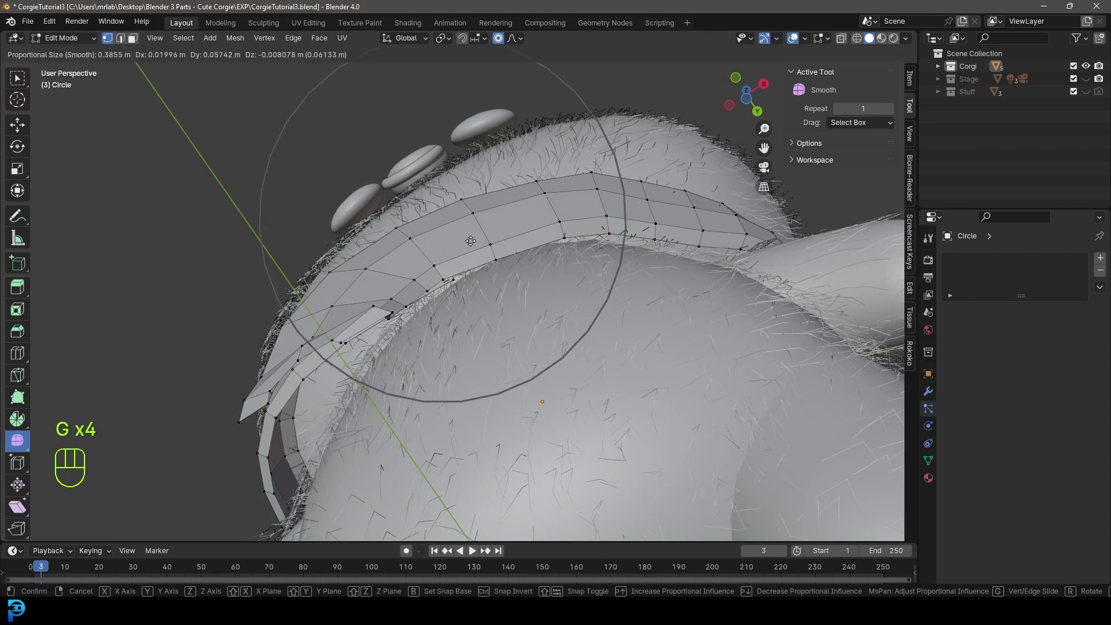
click(471, 241)
Step: Pull the lower-edge vertices on the tail side of the scarf, ahead of the arm, in towards the neck
scroll(471, 241, down, 3)
middle_drag(434, 298, 529, 333)
click(419, 183)
middle_drag(428, 188, 425, 163)
key(g)
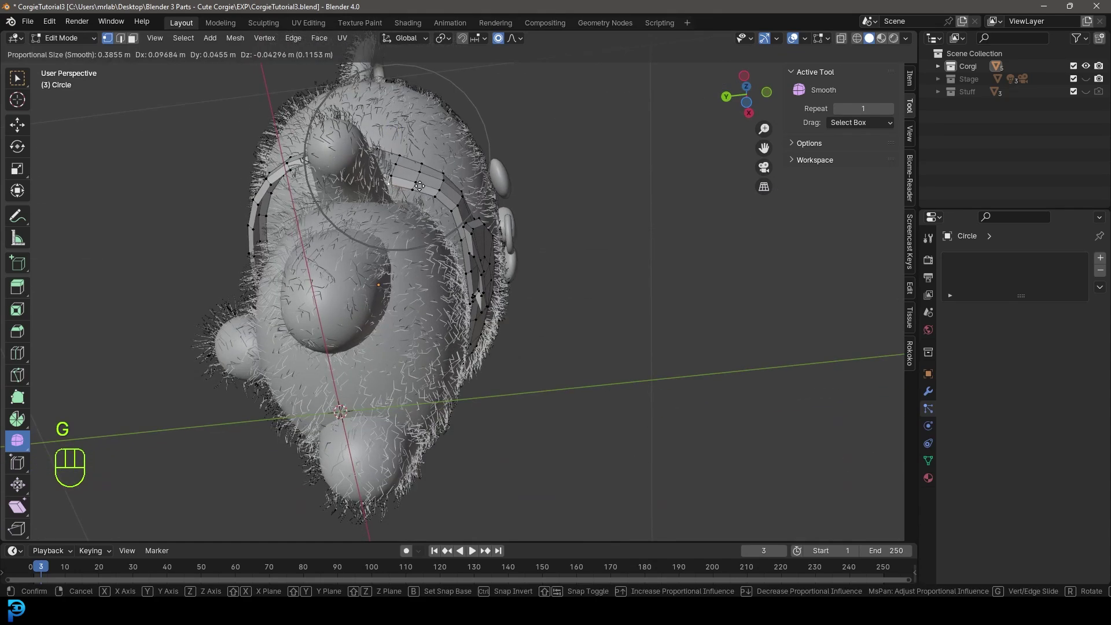
click(384, 156)
key(g)
click(454, 210)
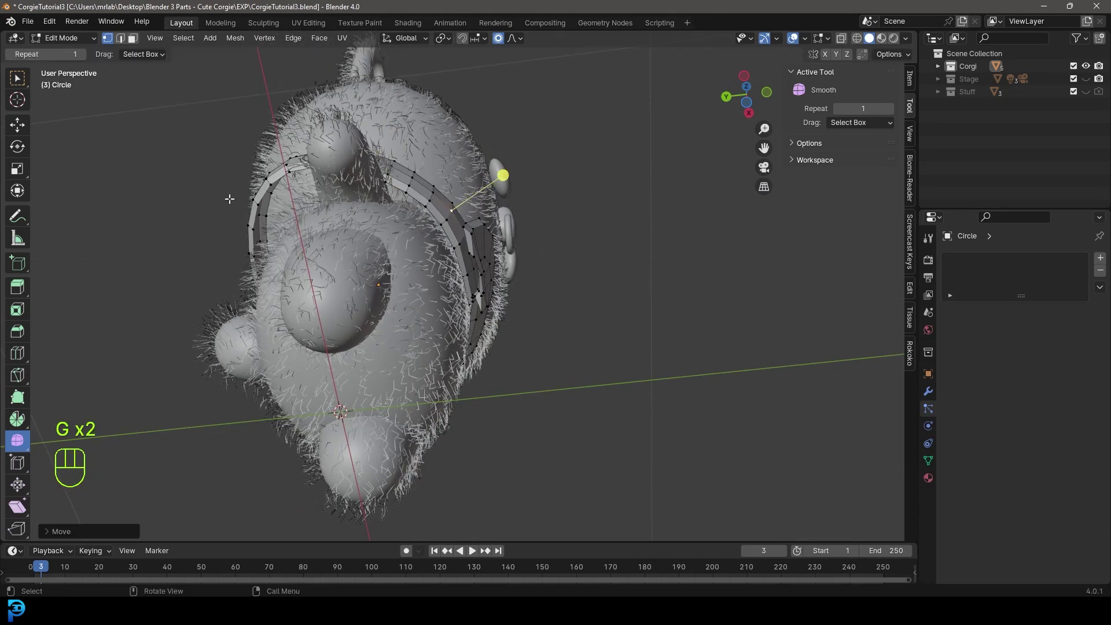
Step: Pull the lower edge around the rear of the scarf in closer to the corgi's back
click(271, 184)
key(g)
click(290, 184)
middle_drag(349, 173, 602, 224)
scroll(602, 223, up, 1)
key(g)
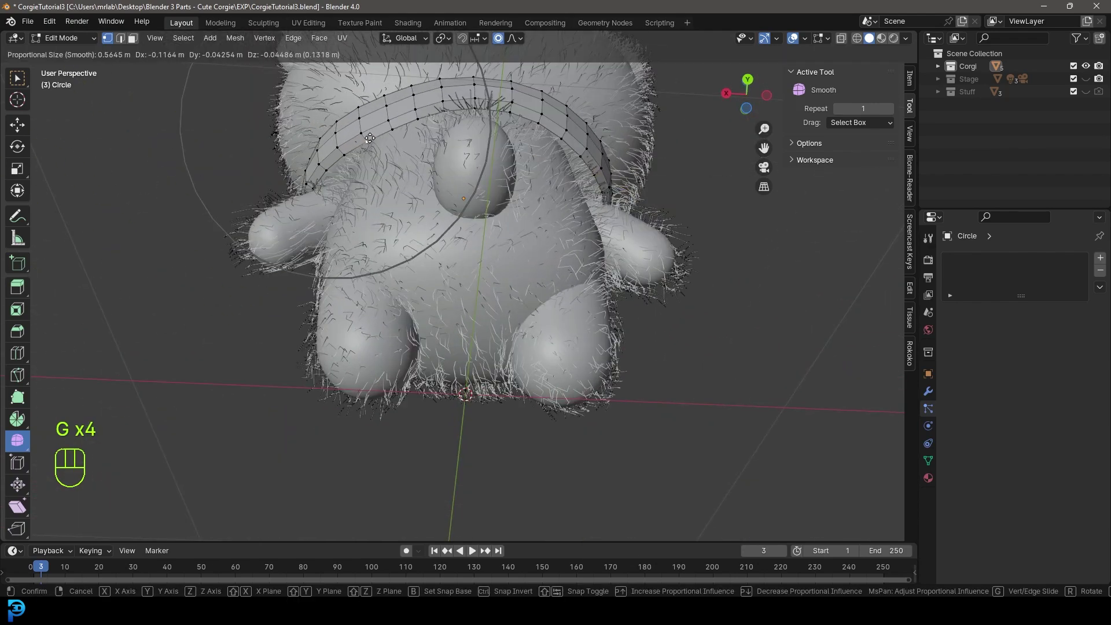
click(340, 141)
key(g)
click(492, 112)
Step: Nudge the scarf's lowest rear vertex slightly forward and up towards the back, and return to the front view
middle_drag(493, 111, 277, 244)
click(253, 264)
key(g)
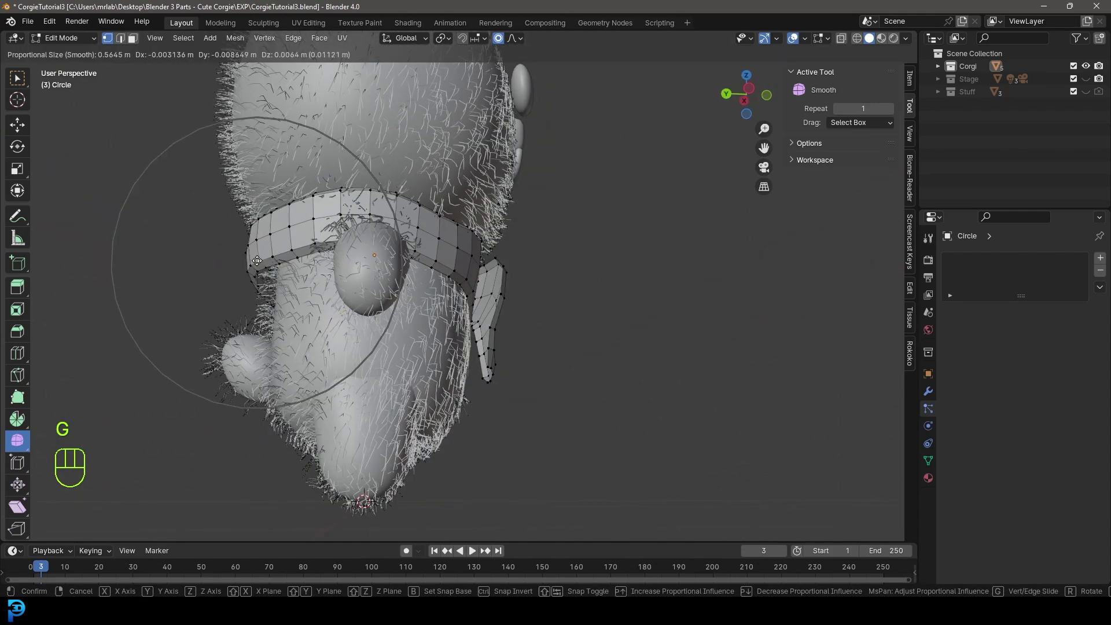
click(264, 260)
middle_drag(486, 243, 359, 237)
key(KP_1)
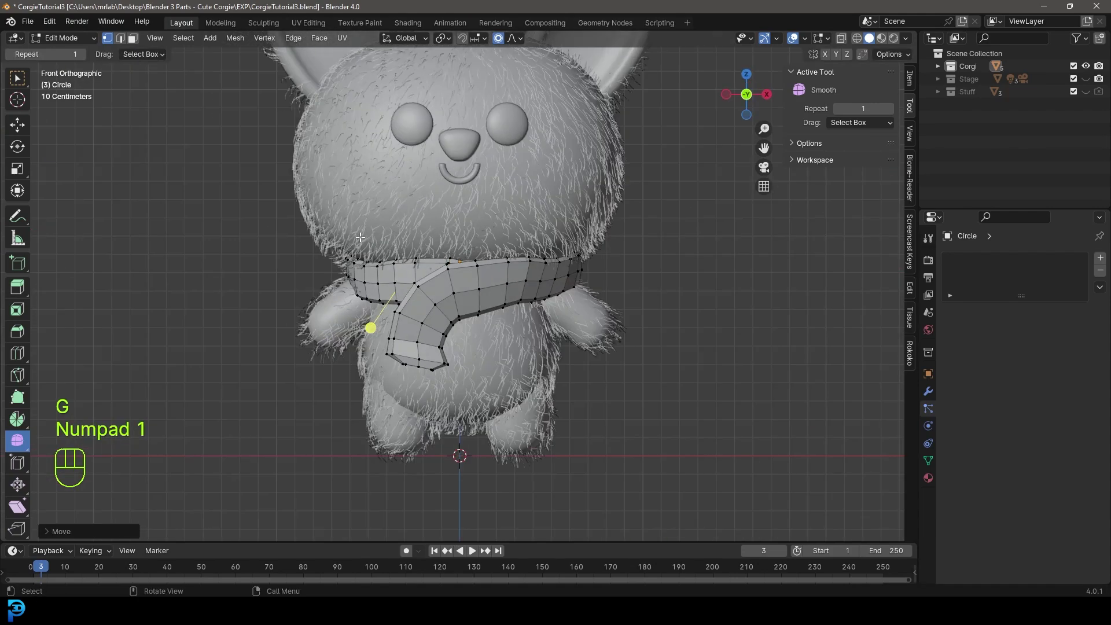
Step: Move the outermost vertices on both sides of the scarf slightly outward from the neck with proportional editing
scroll(359, 237, up, 3)
key(g)
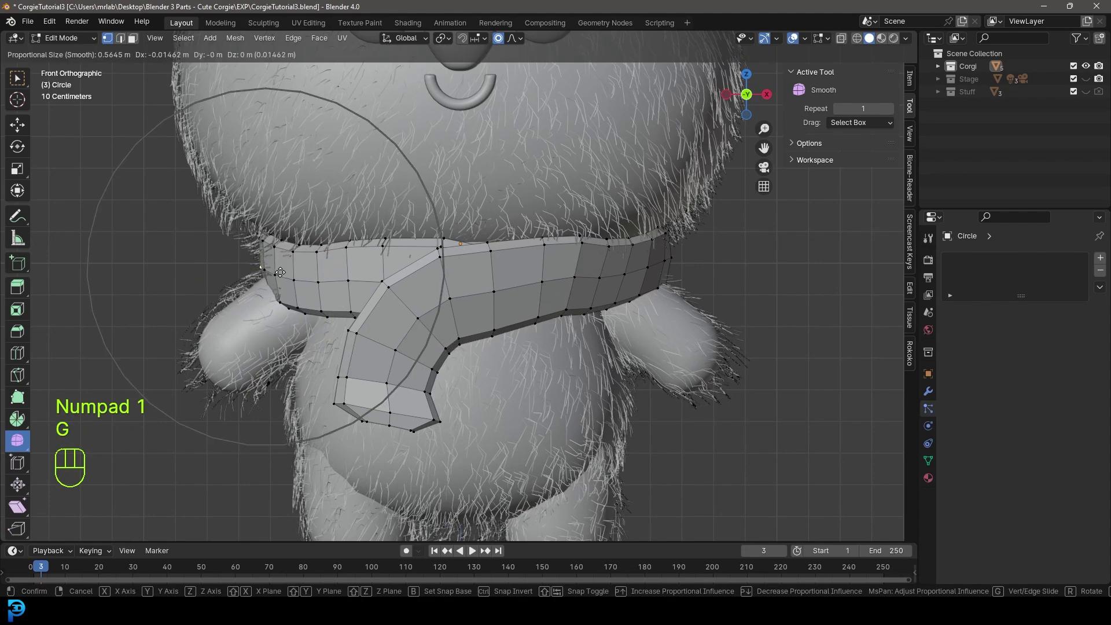
click(273, 271)
key(g)
click(679, 256)
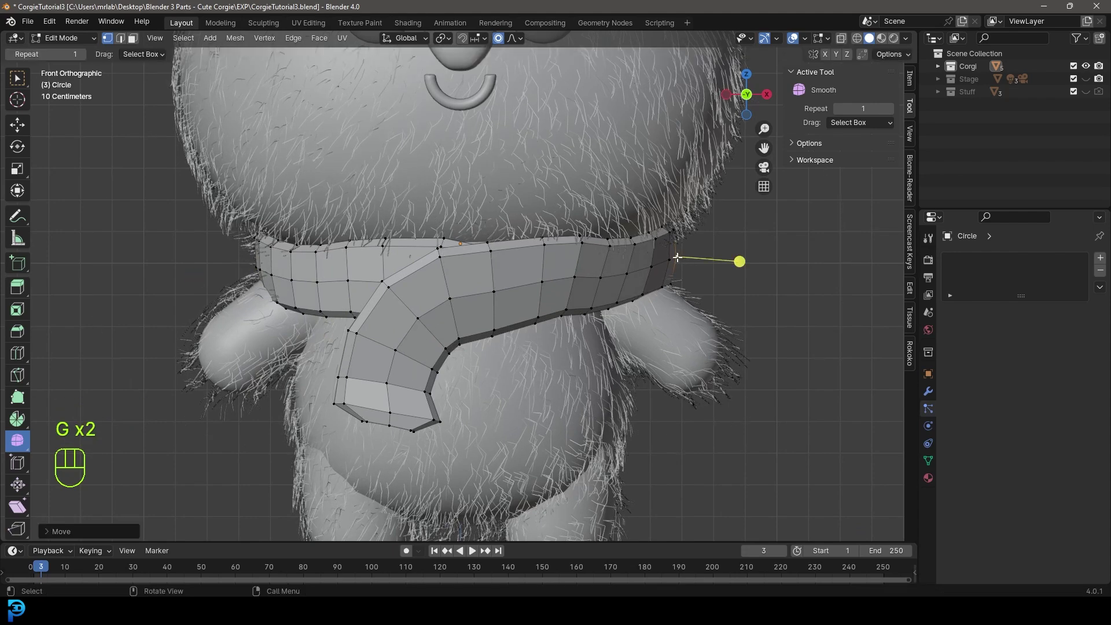
Step: Return to Object Mode, shade the scarf smooth and save the file
scroll(671, 268, down, 3)
key(Tab)
right_click(535, 277)
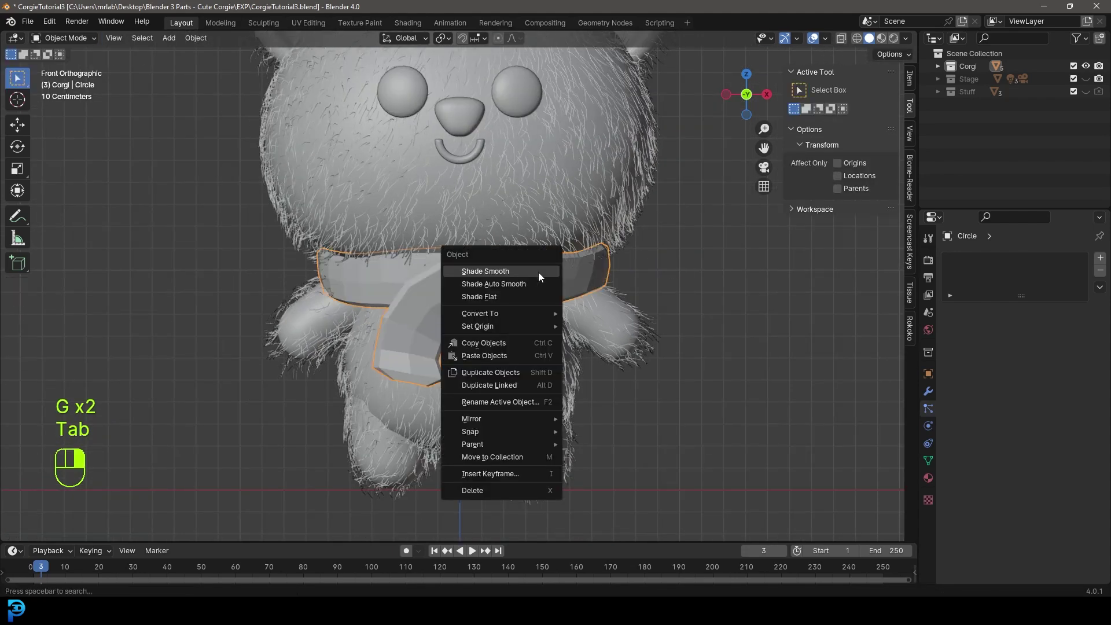
click(538, 272)
key(ctrl+s)
key(ctrl+s)
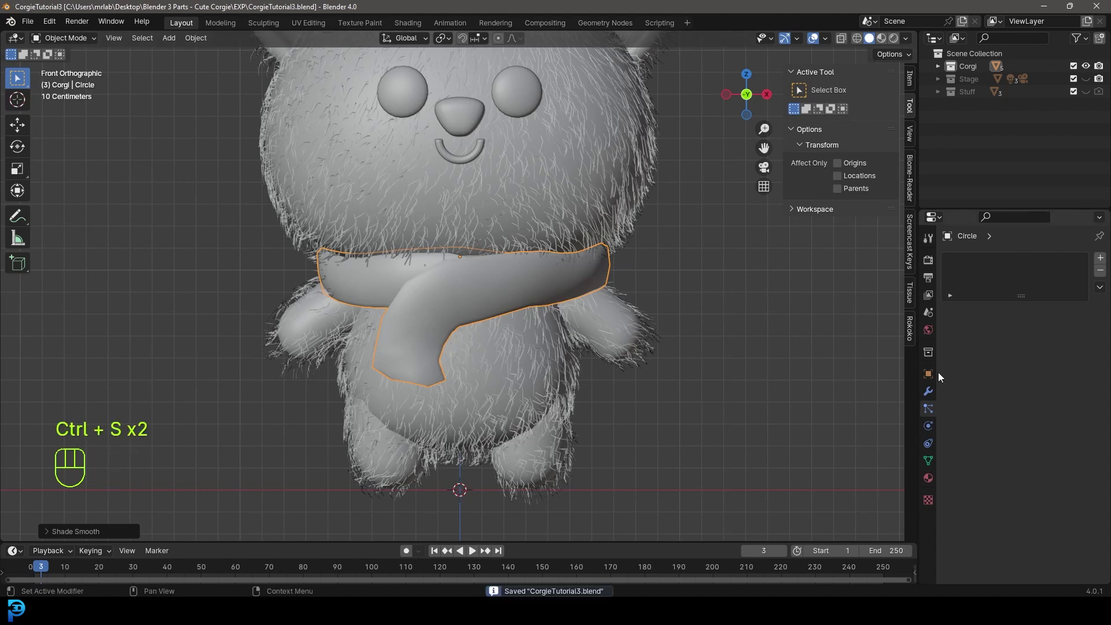
Step: Add a Subdivision Surface modifier to the scarf
click(928, 391)
click(1016, 257)
text(sub)
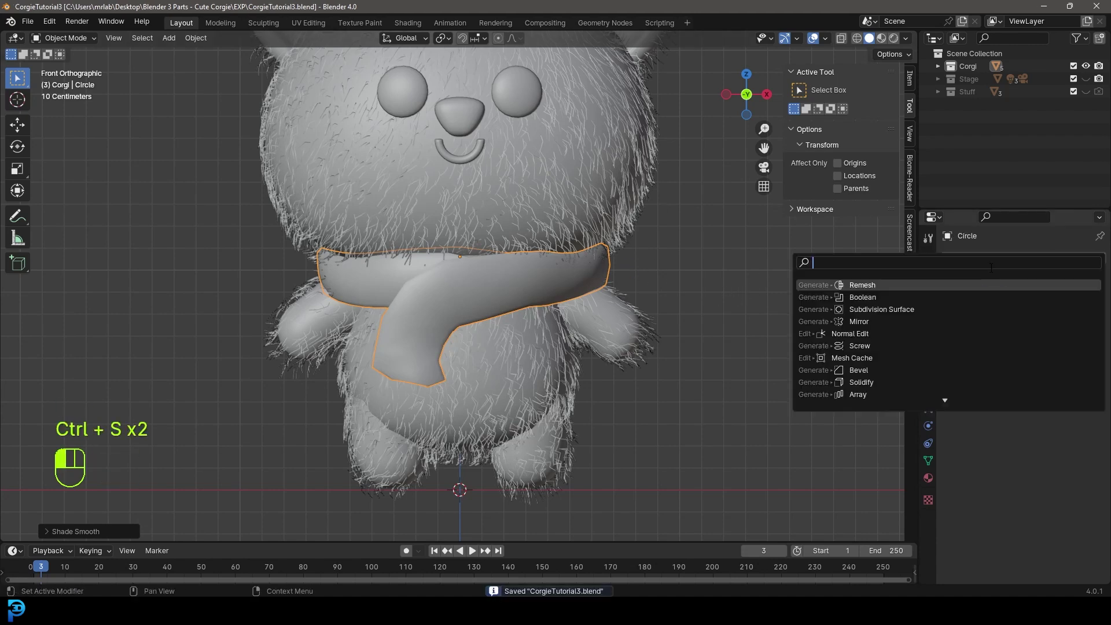
key(Return)
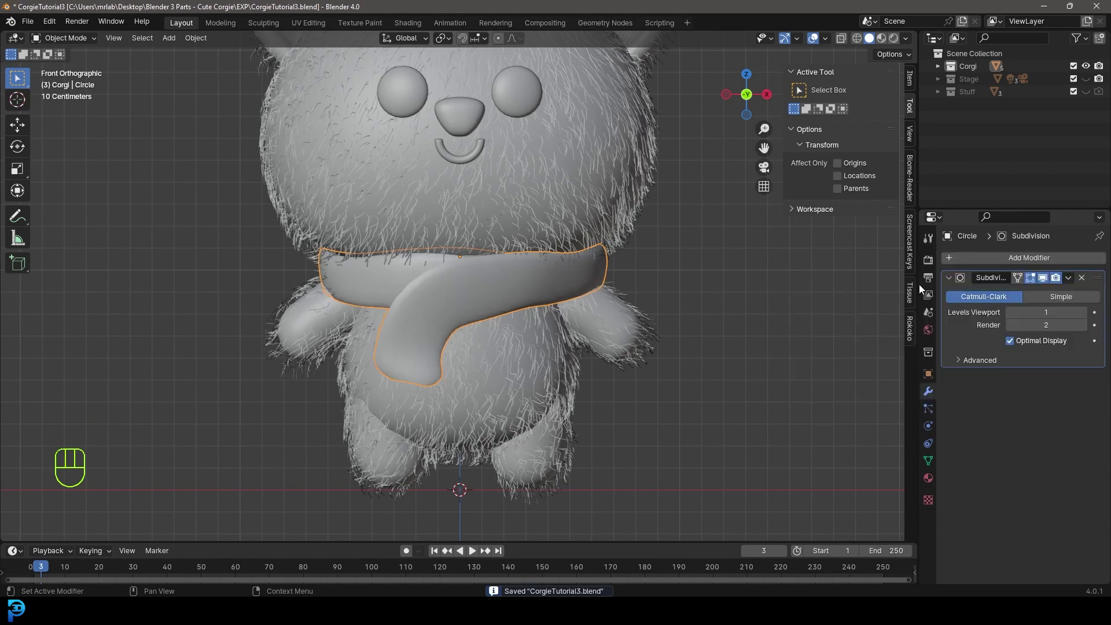
Step: Create a new material named scarf on the scarf and set its base color to red, hue 0.006 and saturation 0.980
click(928, 478)
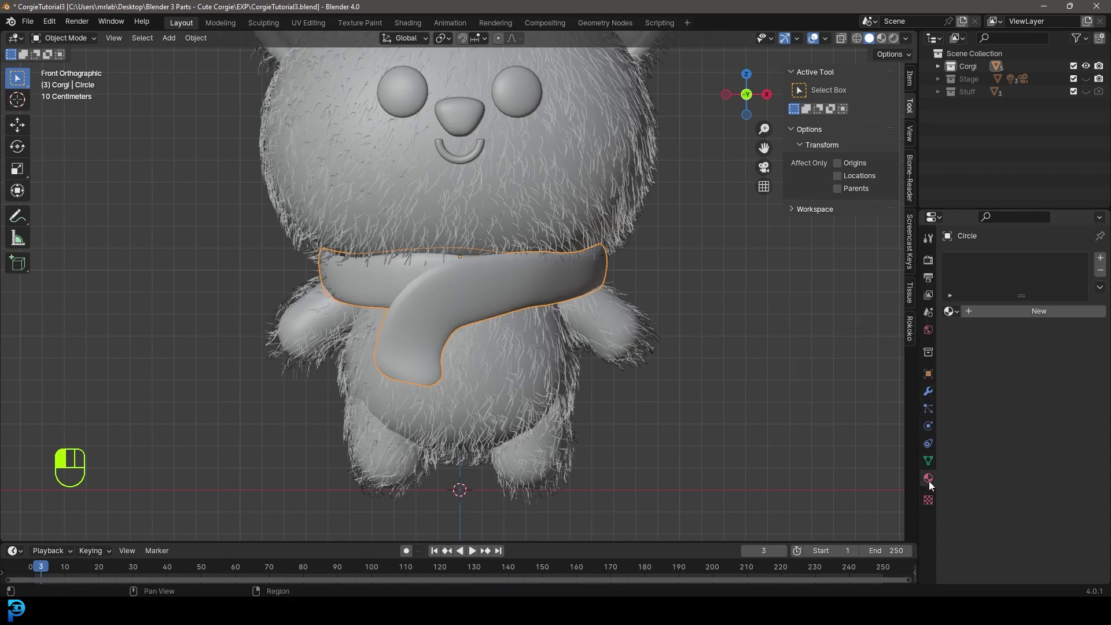
click(1025, 309)
double_click(1001, 308)
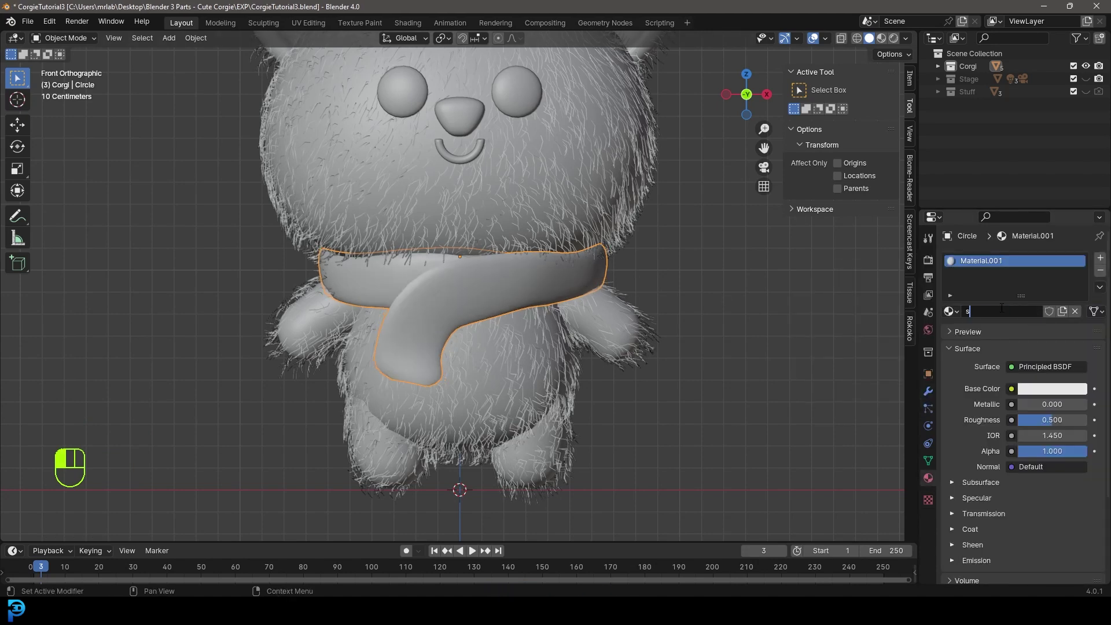
text(scarf)
key(Return)
click(1052, 388)
drag(994, 276, 1007, 291)
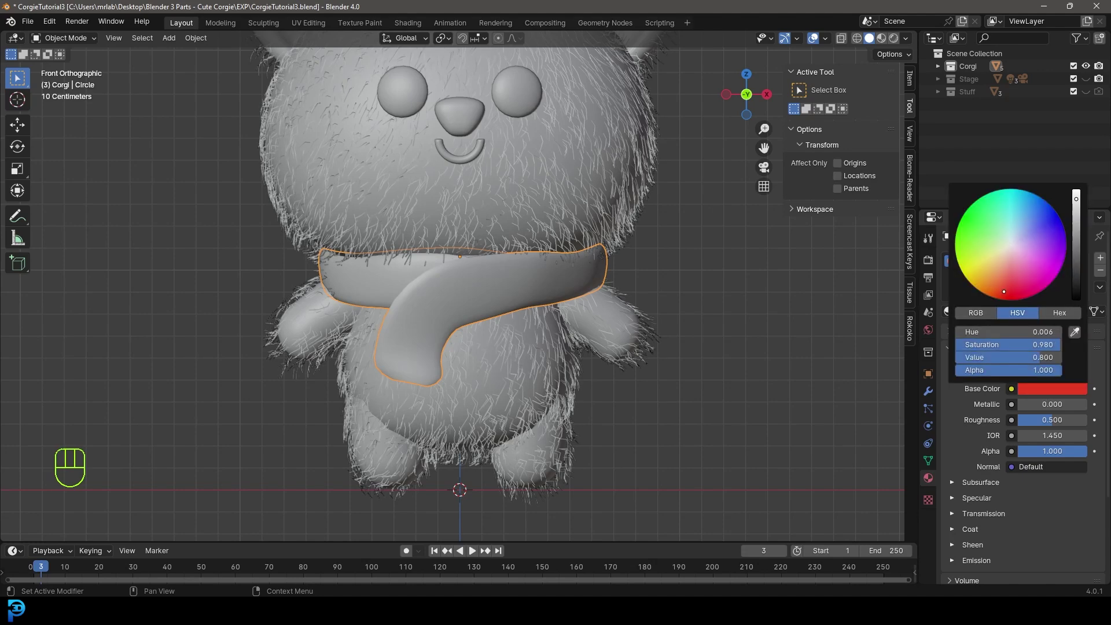
scroll(534, 307, down, 2)
key(alt+a)
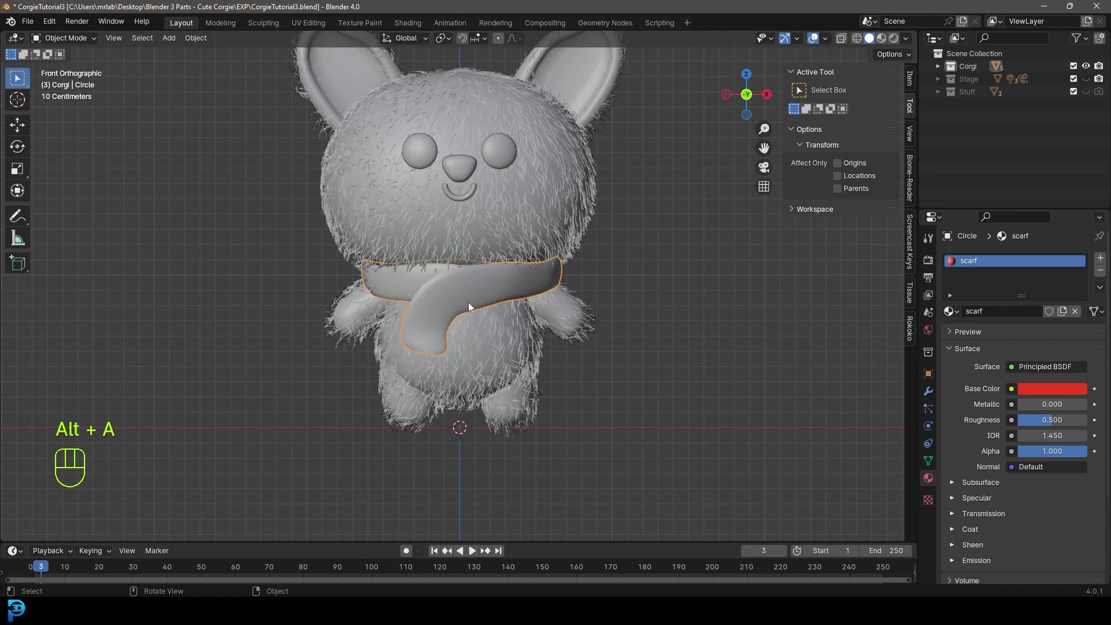
Step: Add a hair particle system to the scarf with 200 hairs and a hair length of 0.05 m
click(928, 408)
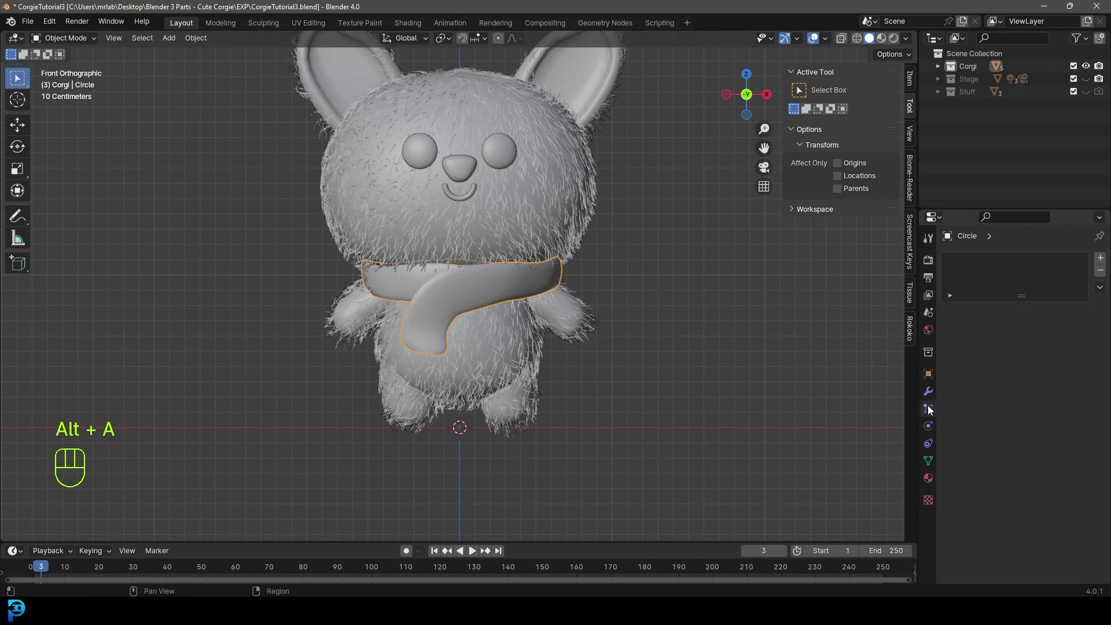
click(1101, 262)
click(1040, 324)
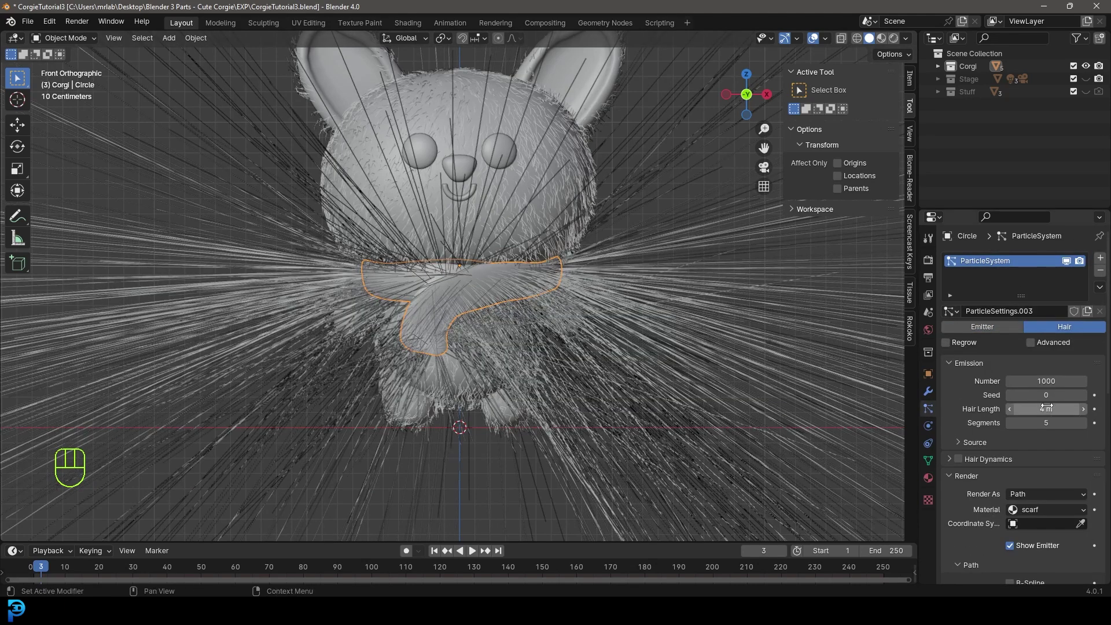
drag(1046, 407, 1009, 408)
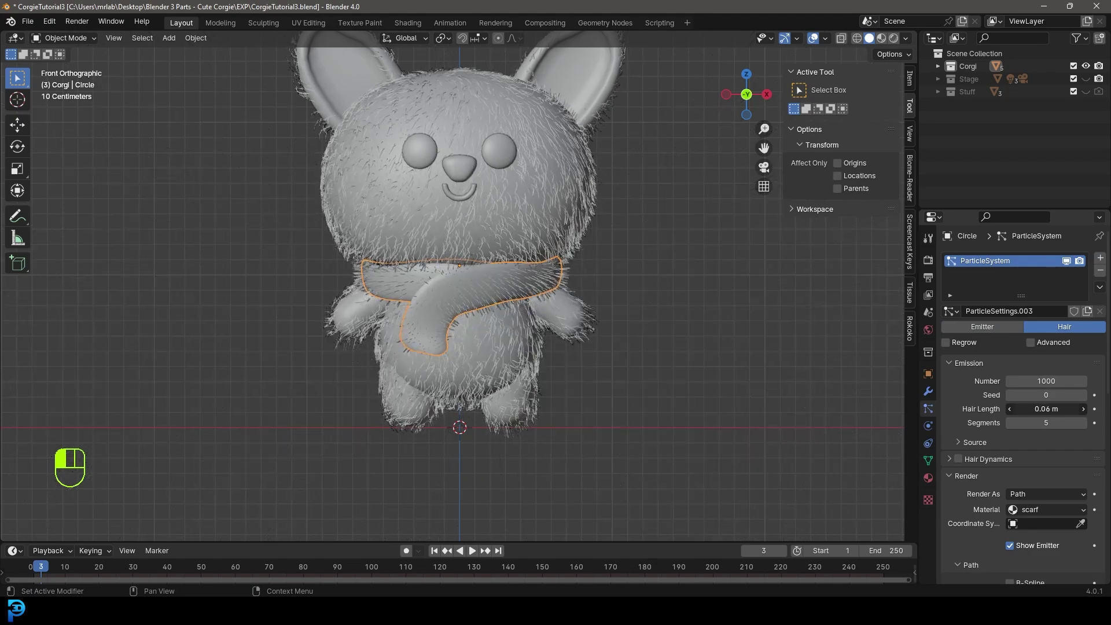
click(1062, 380)
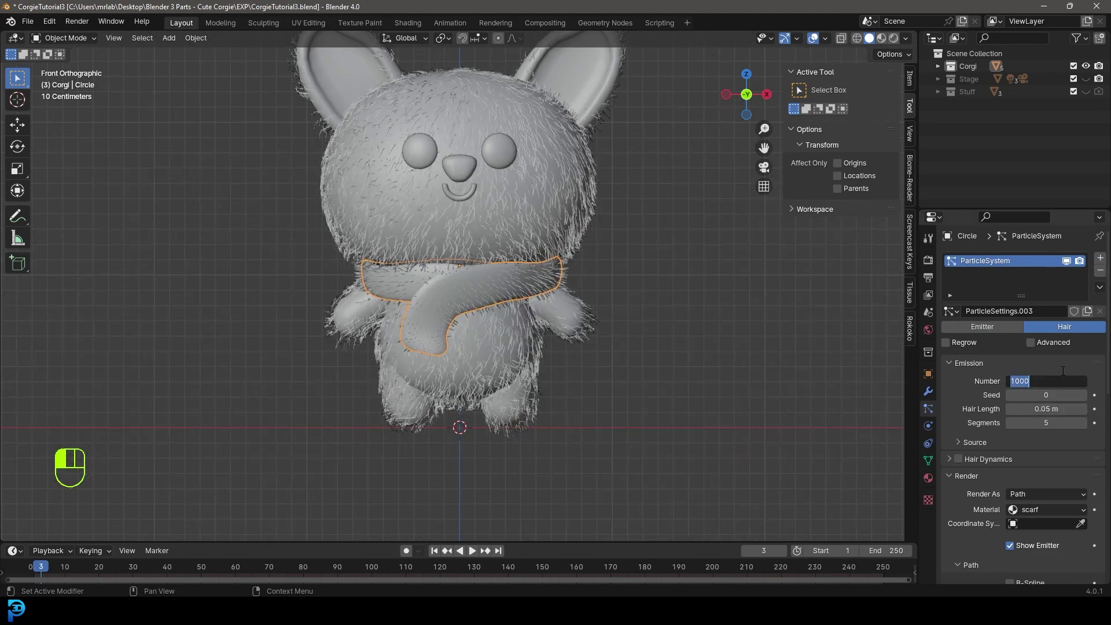
text(200)
Step: Give the scarf's hair interpolated children and raise their endpoint roughness slightly
scroll(1021, 426, down, 9)
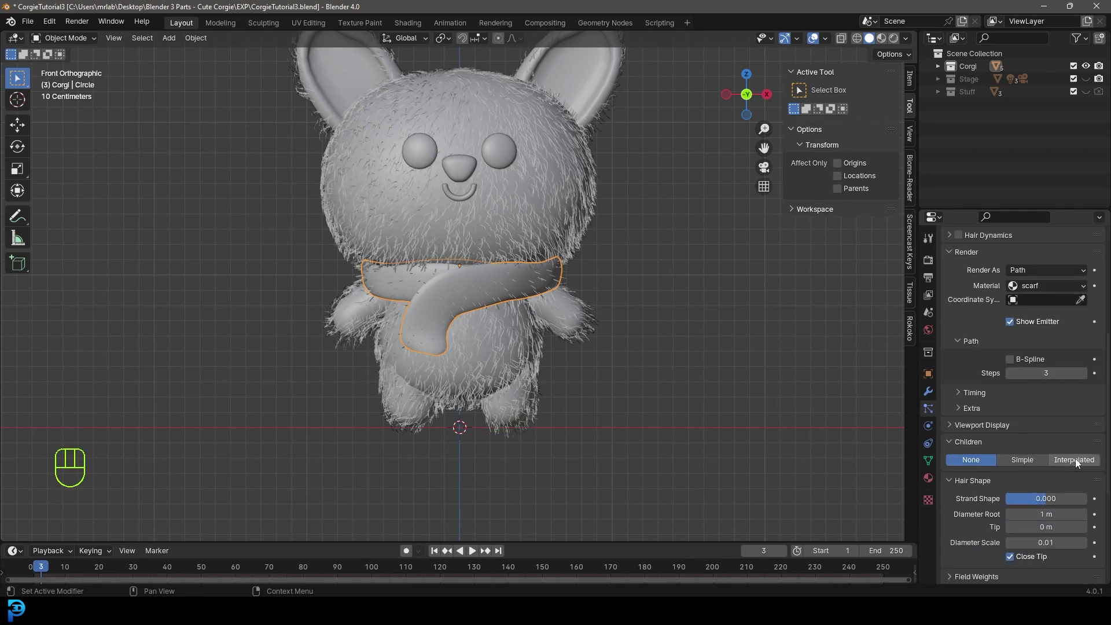
click(1075, 458)
scroll(483, 296, up, 3)
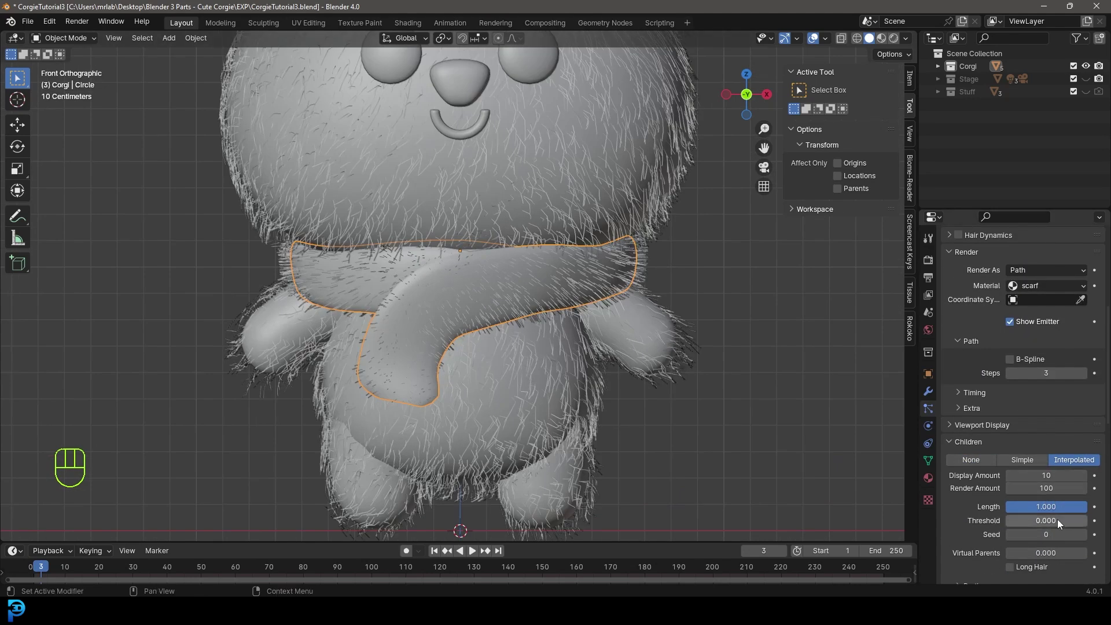
scroll(991, 484, down, 4)
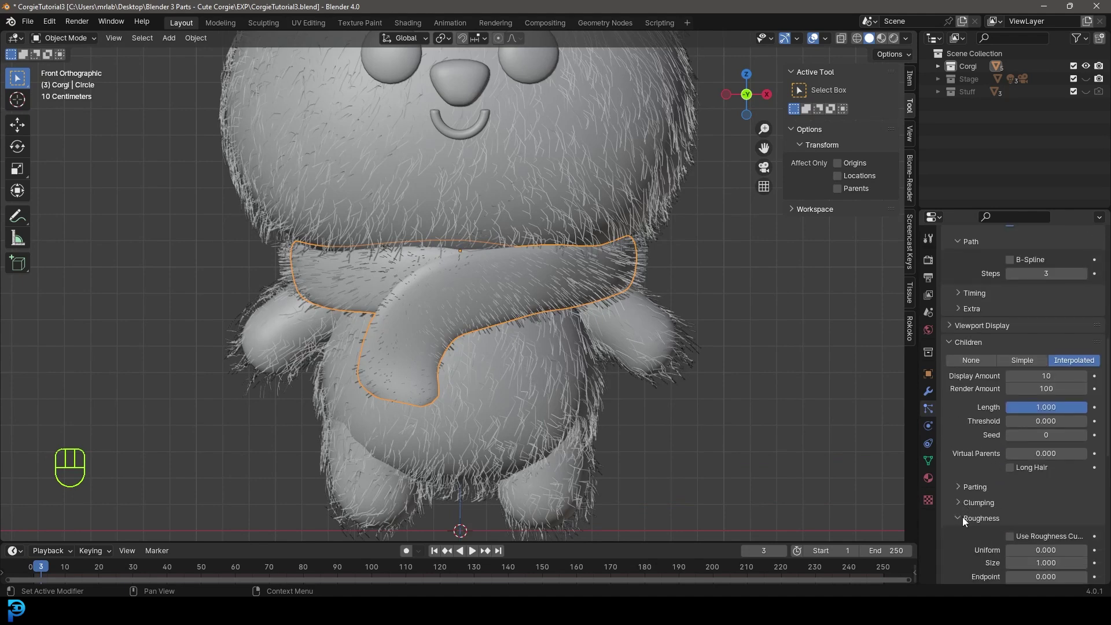
scroll(963, 516, down, 3)
drag(1036, 501, 1038, 501)
scroll(1046, 383, up, 9)
scroll(1050, 386, up, 4)
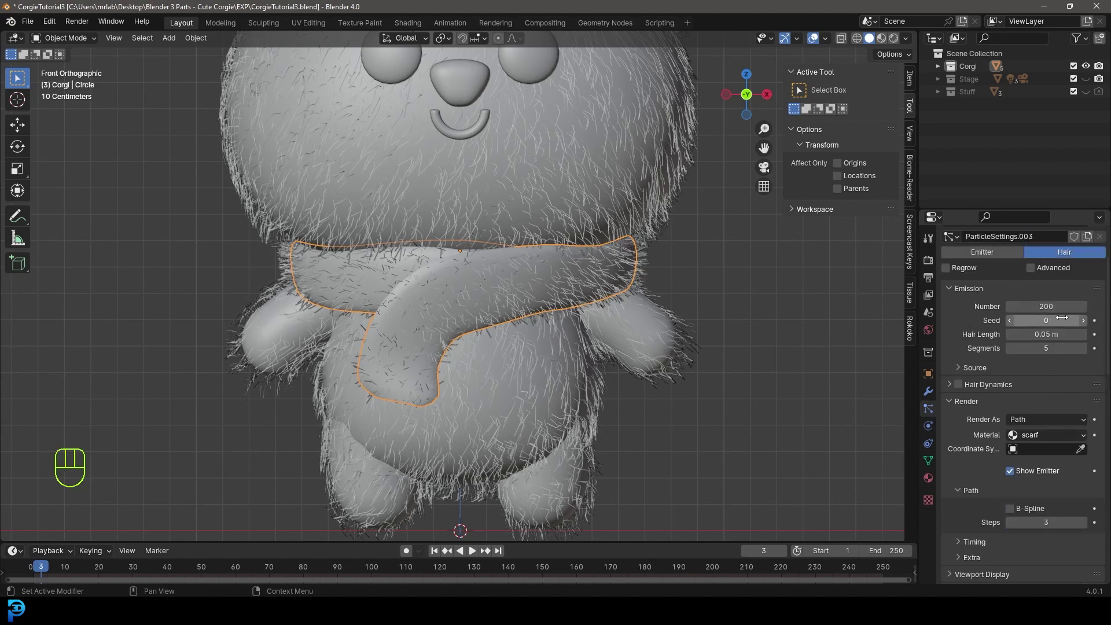
Step: Shorten the scarf's hair length to 0.031 m and save the file
shift+drag(1046, 334, 1035, 334)
scroll(521, 231, down, 5)
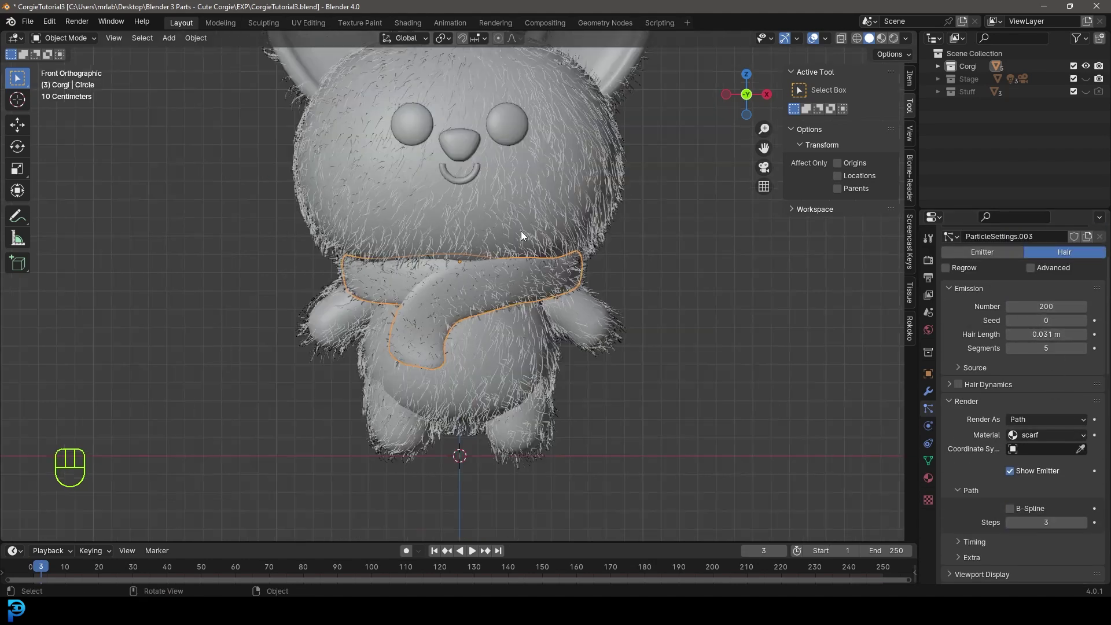
key(alt+a)
key(ctrl+s)
key(ctrl+s)
key(ctrl+s)
key(ctrl+s)
Step: Unhide the Stage collection in the camera view, hide the sidebar and save the file
key(KP_0)
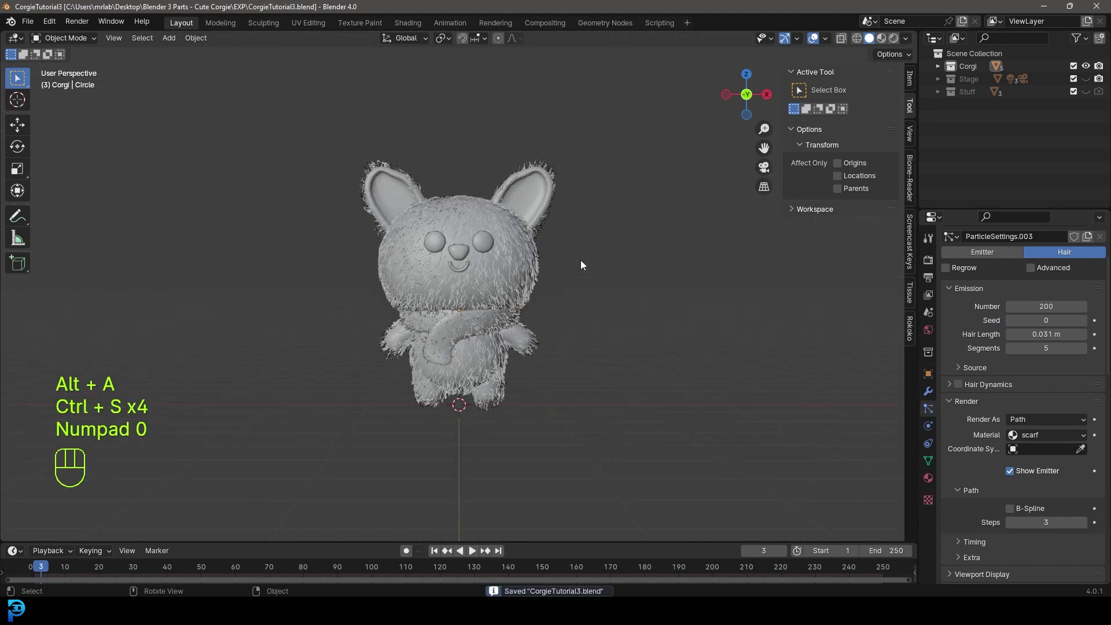
click(1084, 79)
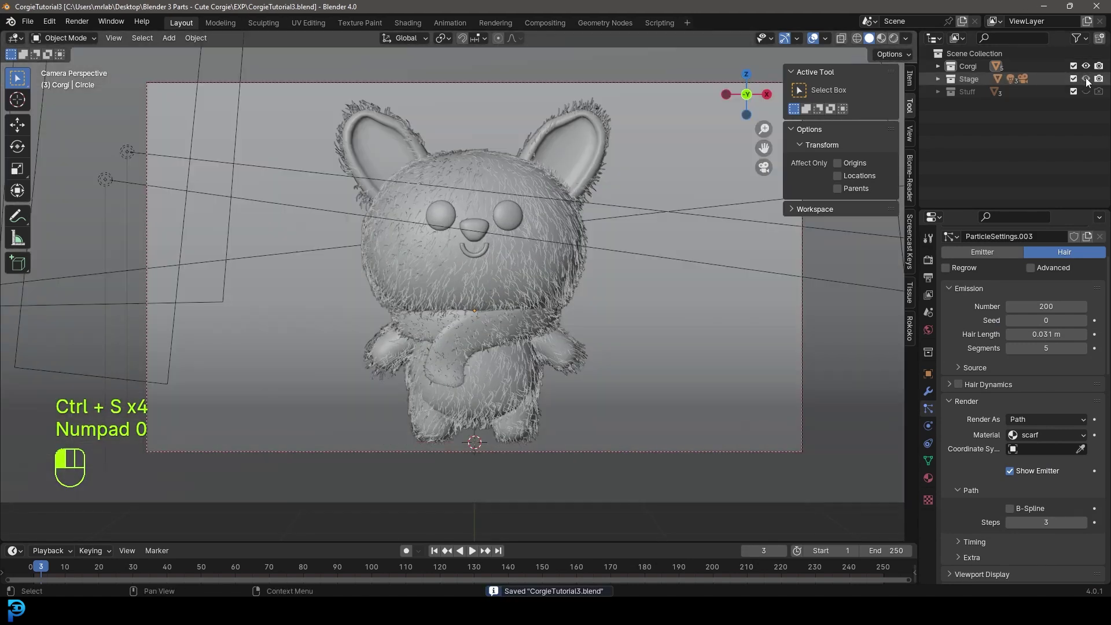
key(ctrl+s)
key(ctrl+s)
scroll(547, 202, down, 2)
shift+middle_drag(574, 213, 589, 238)
key(n)
scroll(607, 235, up, 3)
key(ctrl+s)
key(ctrl+s)
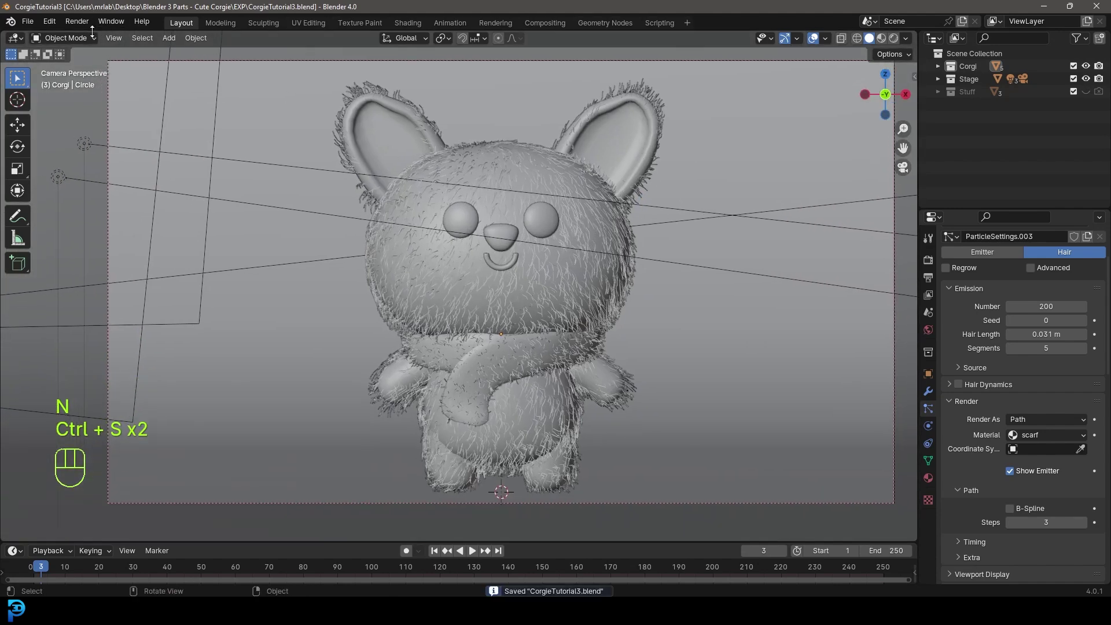
Step: Render the camera view as a still image and look over the whole corgi with its scarf
click(76, 21)
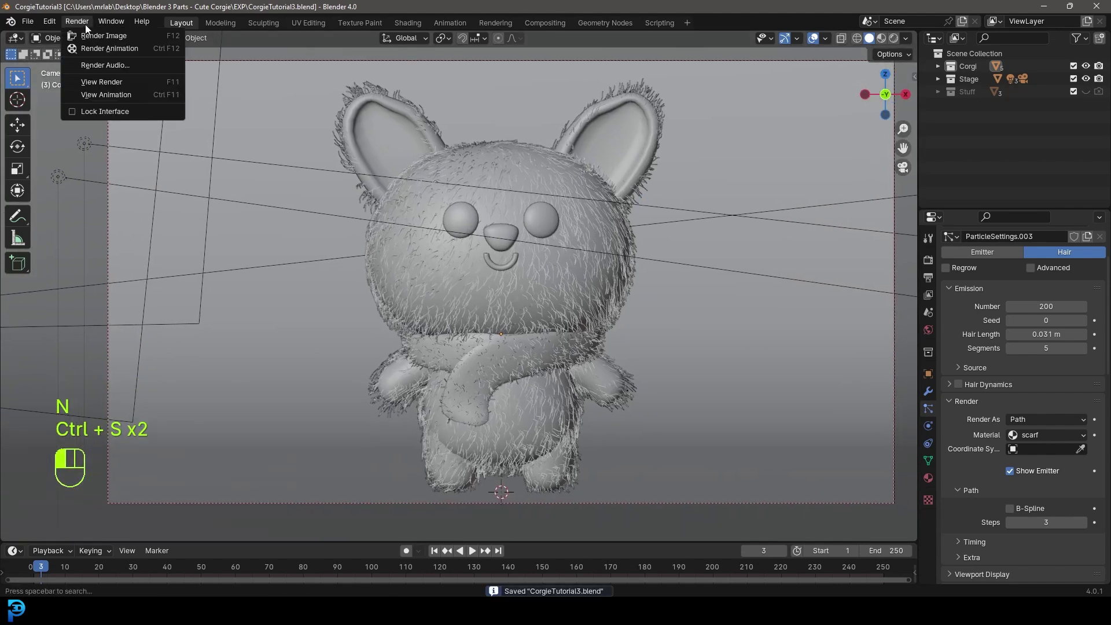
click(130, 37)
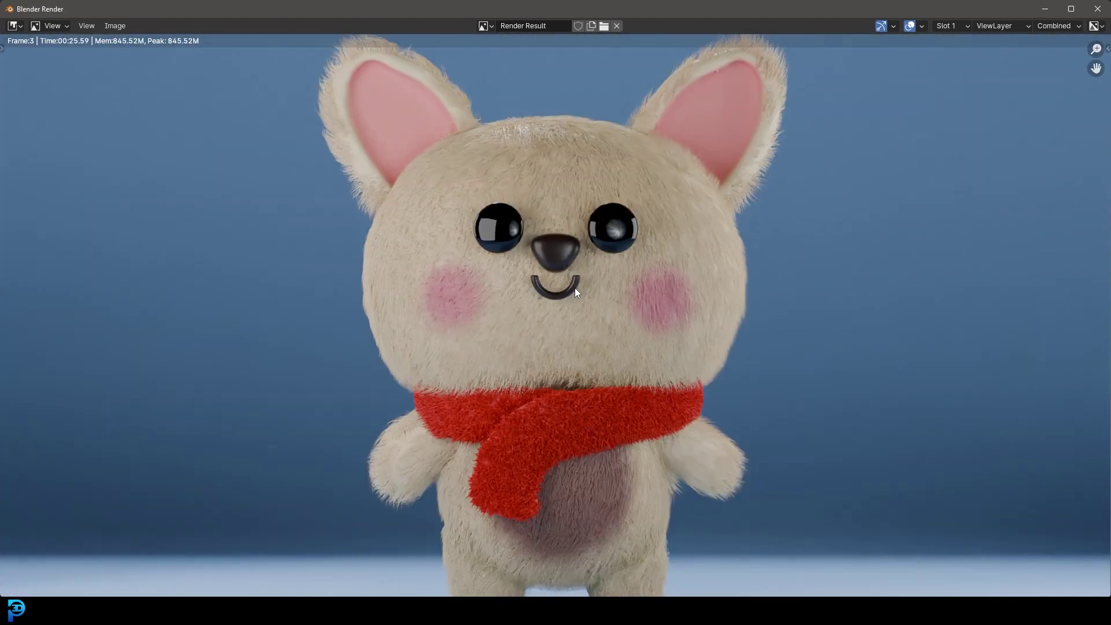
scroll(599, 296, down, 2)
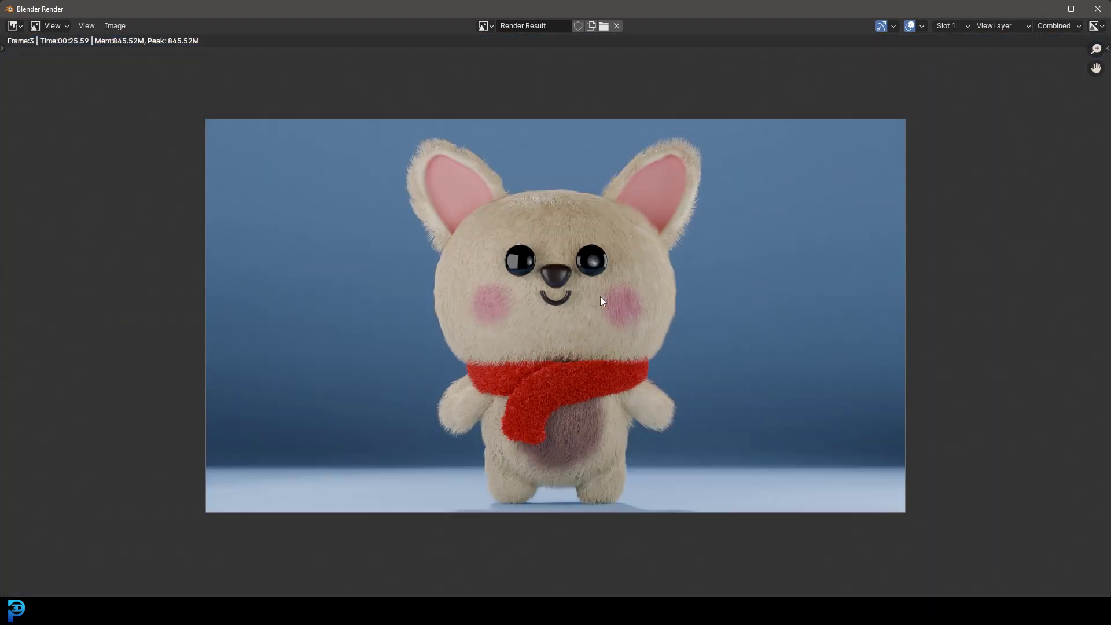
scroll(599, 297, up, 1)
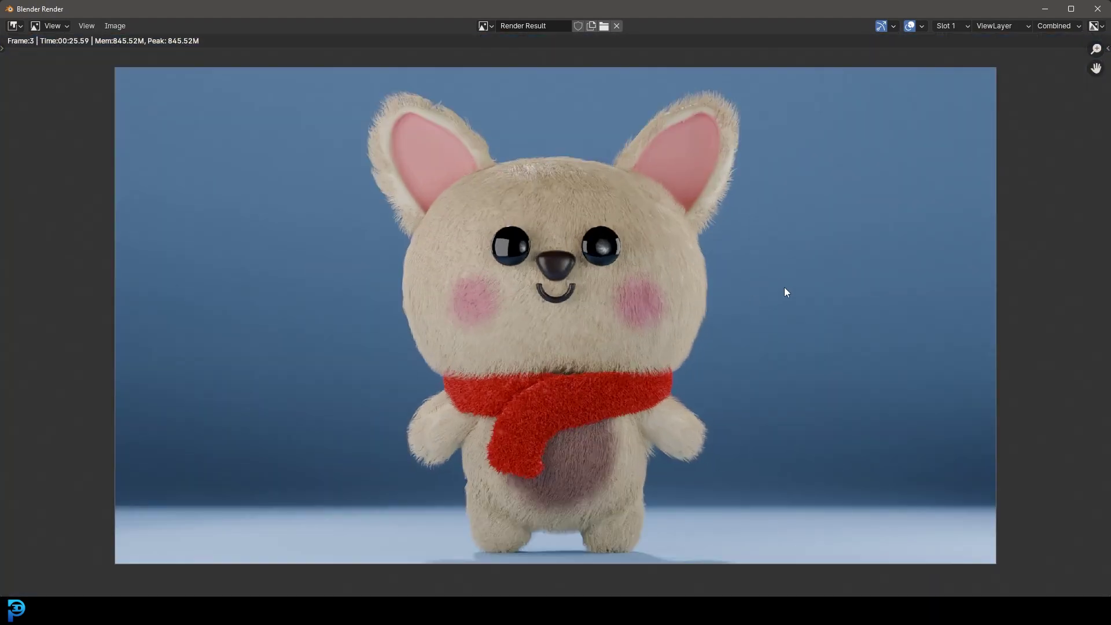